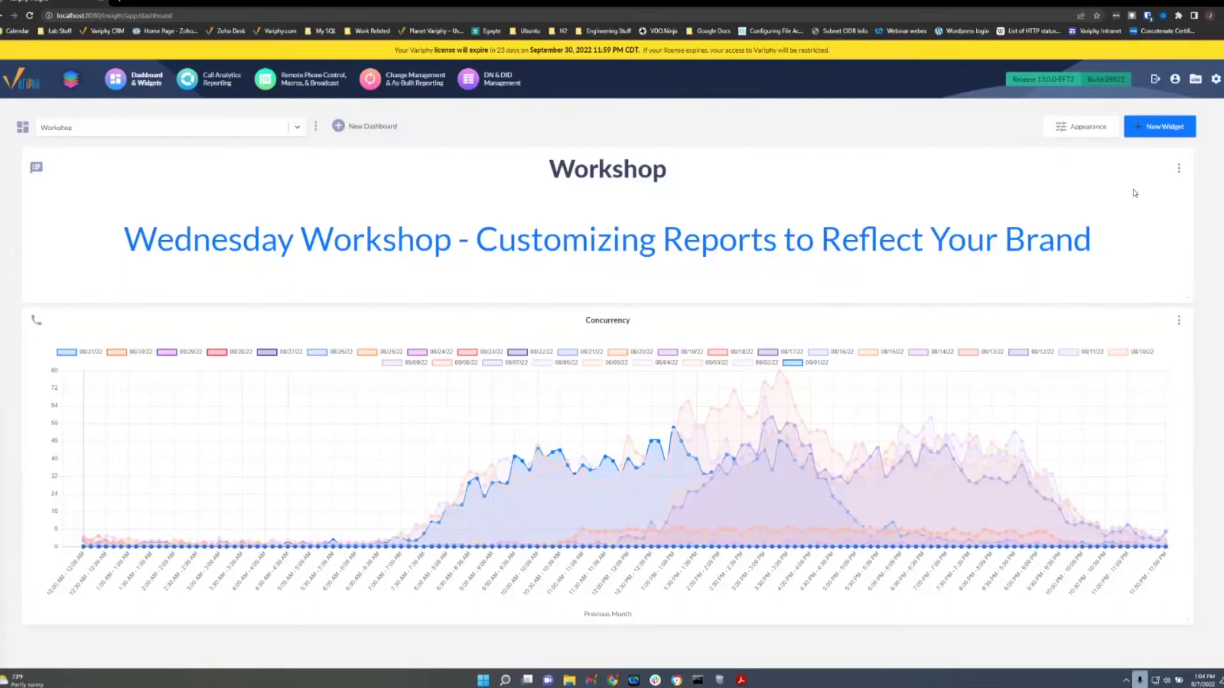
View the sample Outbound Calls PDF report in Adobe Acrobat Reader, and close its window.
left_click(1215, 81)
key("alt+Tab")
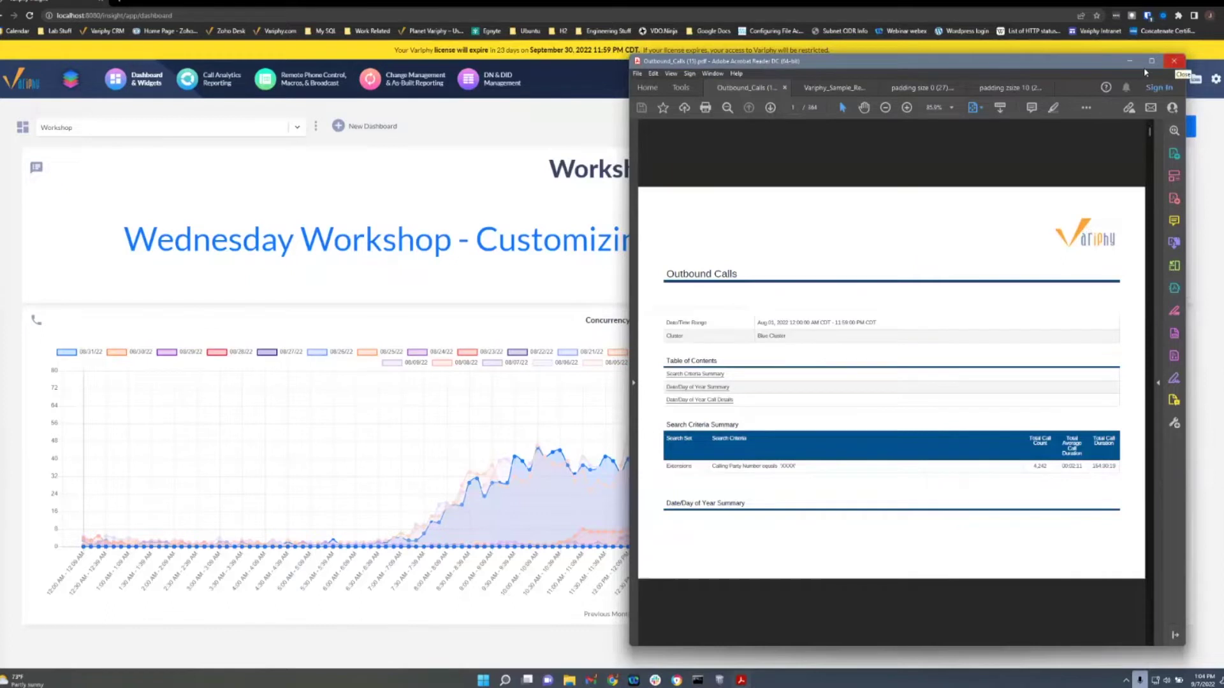
left_click(1173, 61)
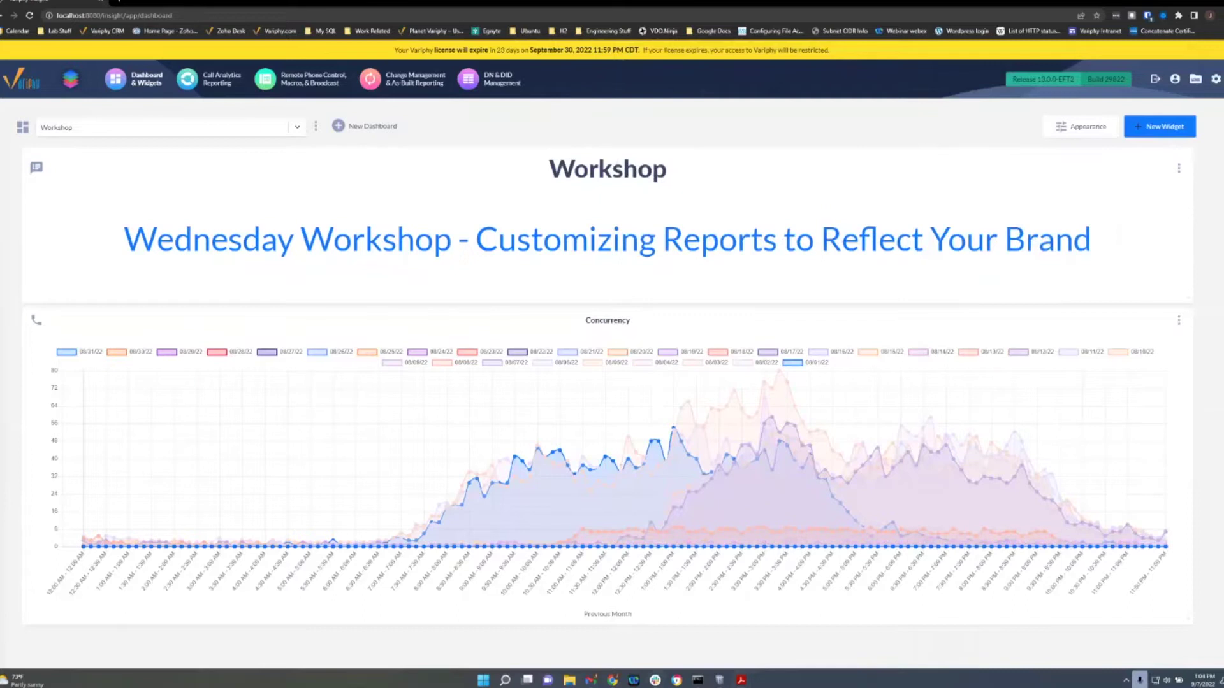
Upload football.jpg as the new system report logo in the logo appearance settings and save it.
mouse_move(1214, 86)
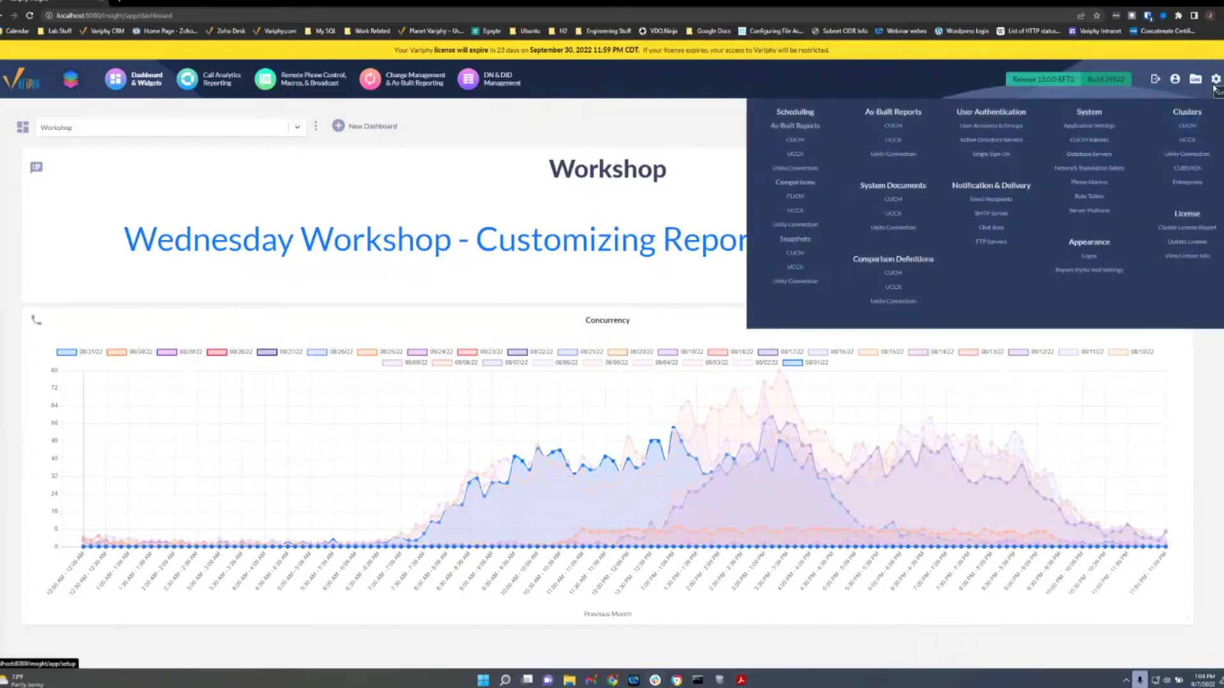
left_click(1090, 257)
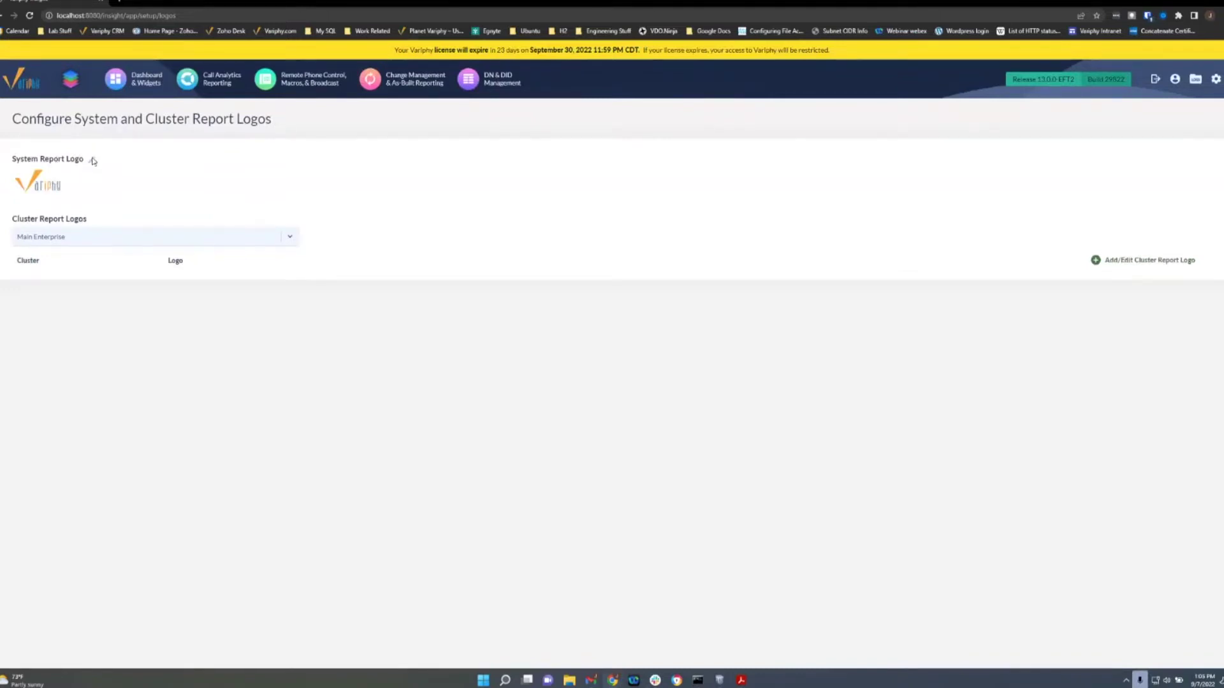
left_click(93, 162)
left_click(529, 375)
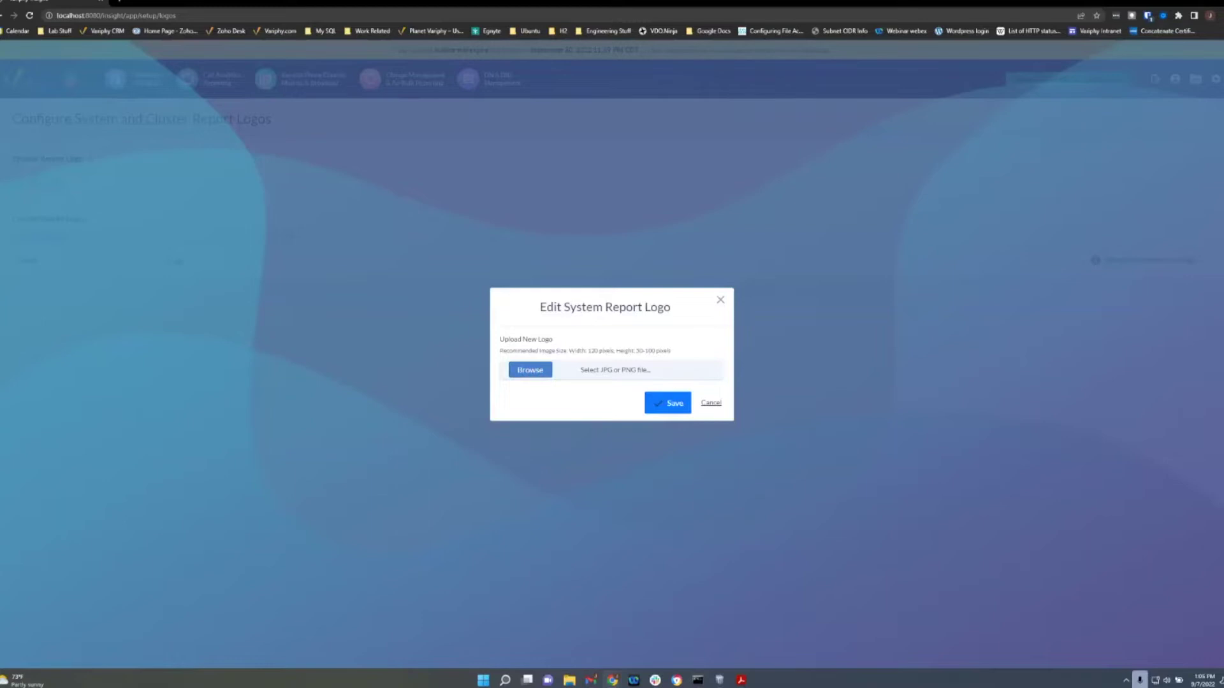
left_click(529, 369)
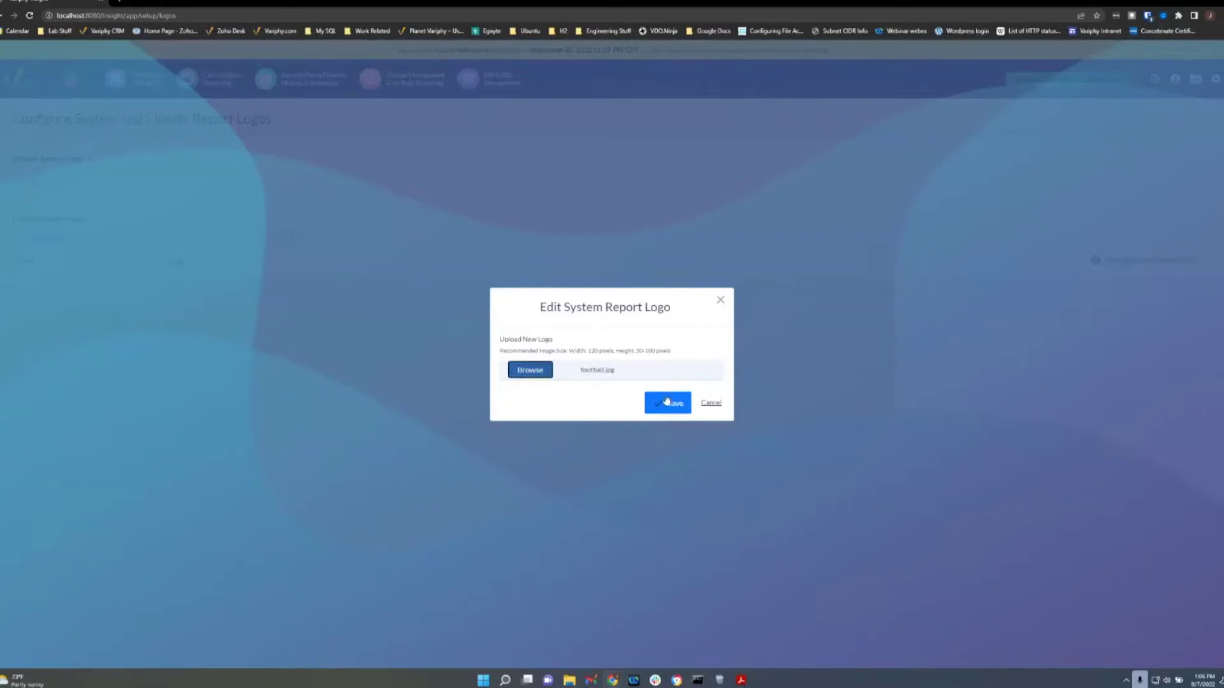
left_click(669, 406)
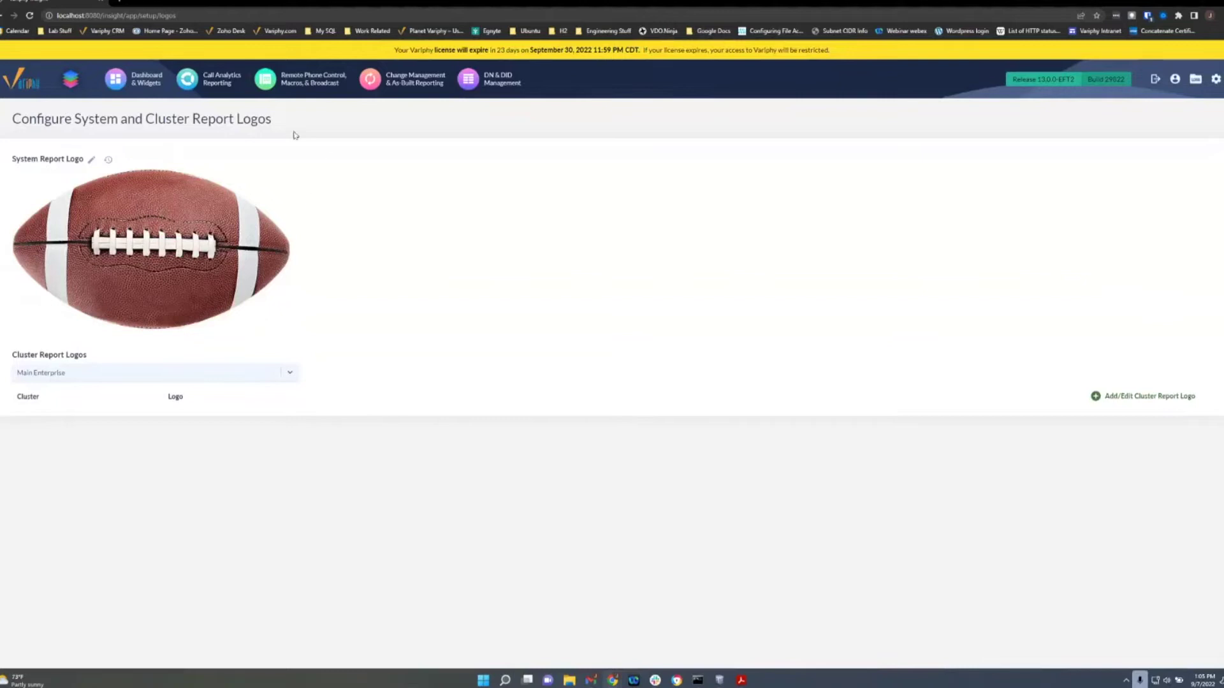
Run the Blue Cluster's Calls to Operators report as a PDF download and open the generated file.
left_click(214, 82)
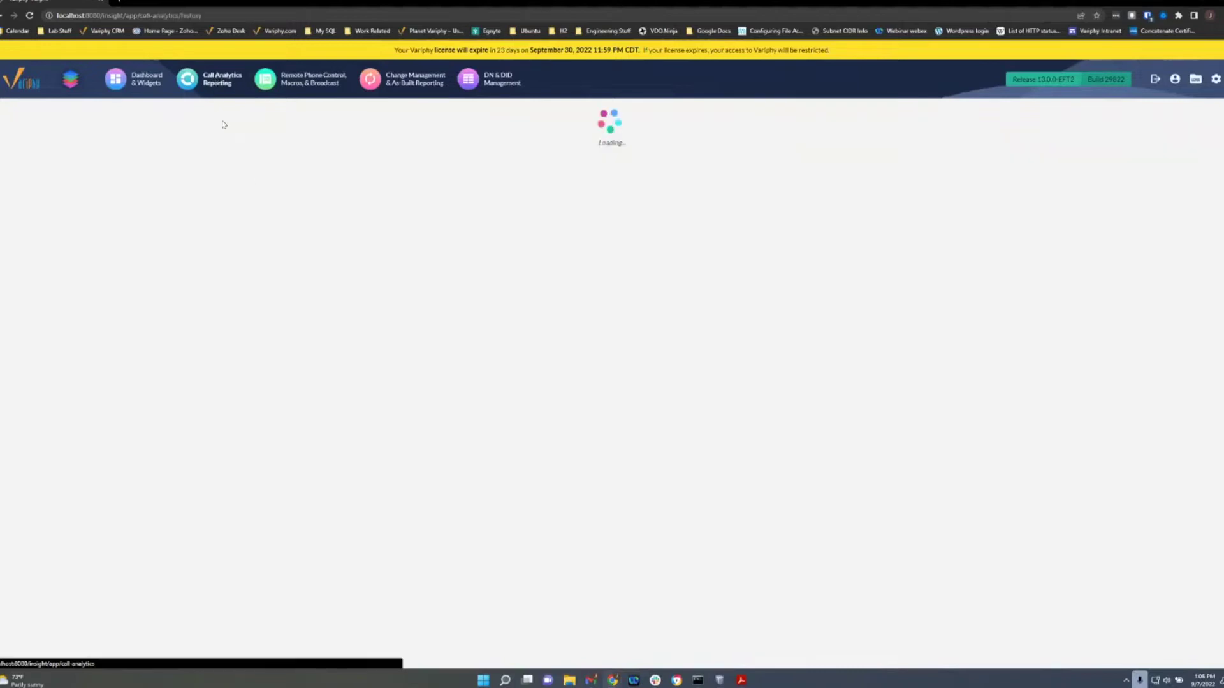
left_click(580, 118)
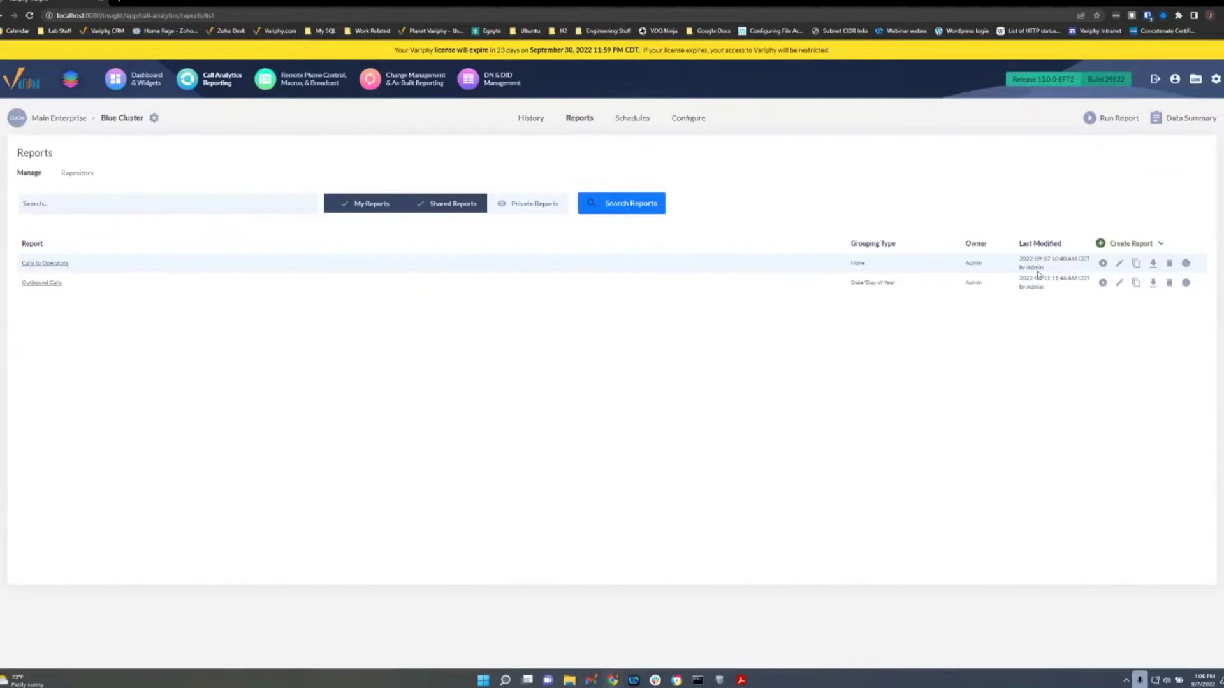
left_click(1103, 264)
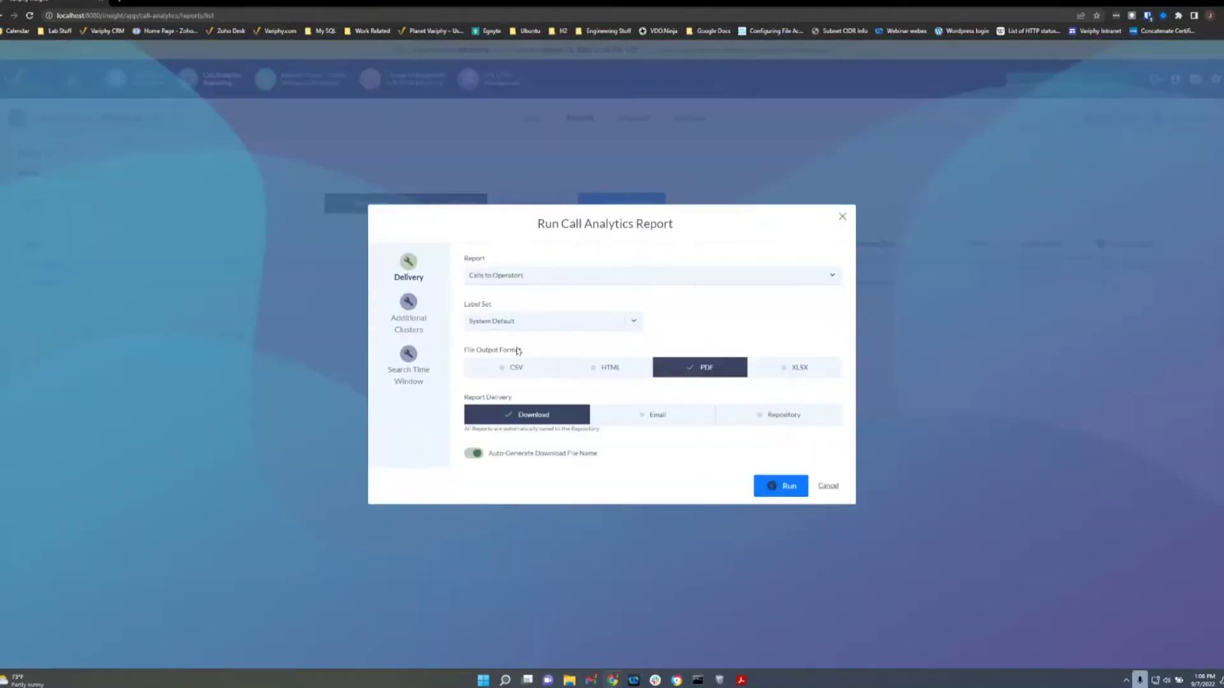
left_click(781, 489)
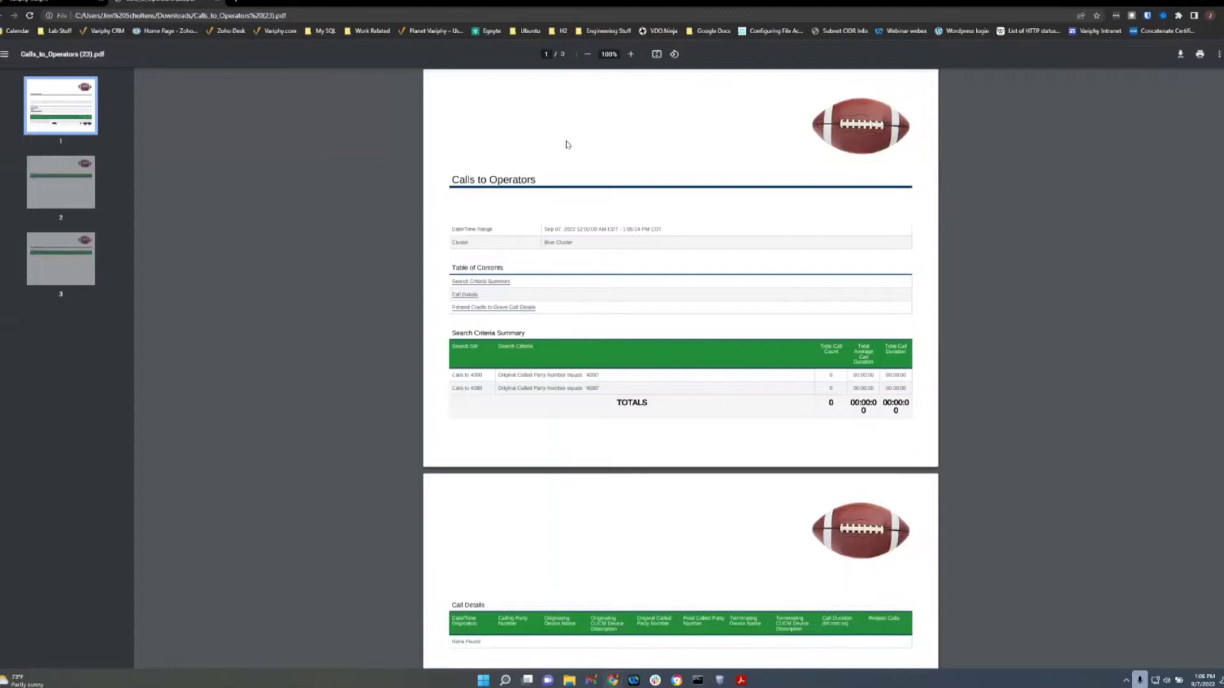
Add the blue star image as the cluster report logo for Blue Cluster (CUCM) under Main Enterprise.
left_click(70, 4)
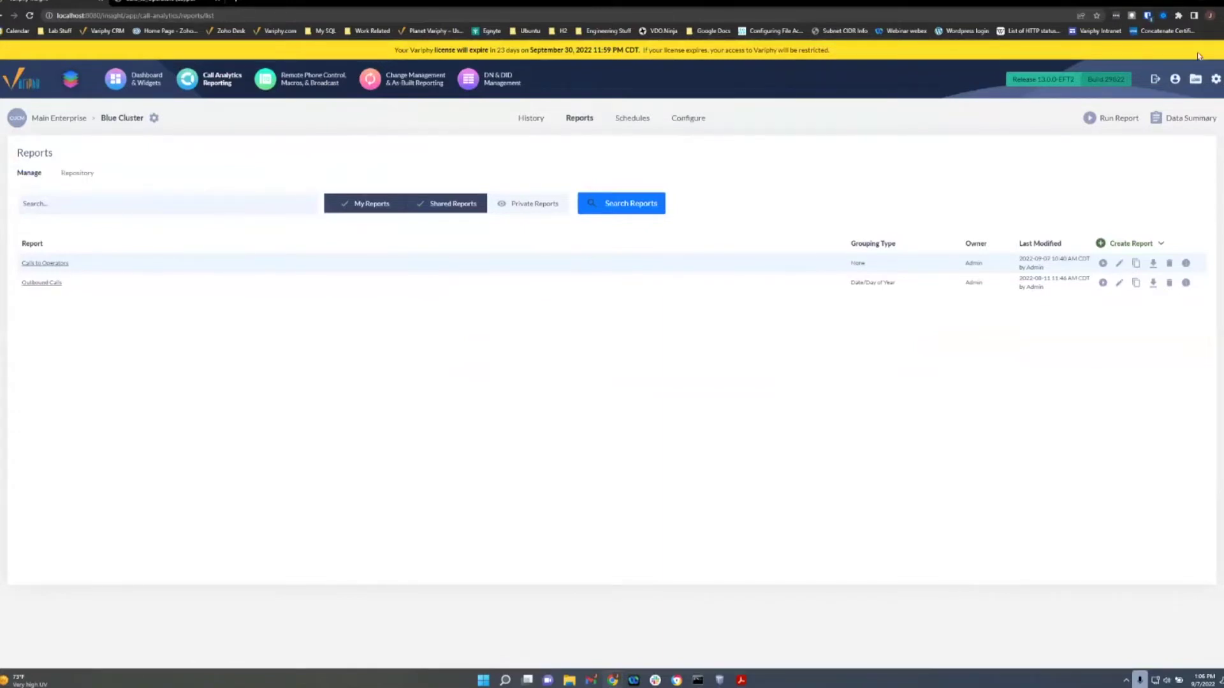
left_click(1090, 256)
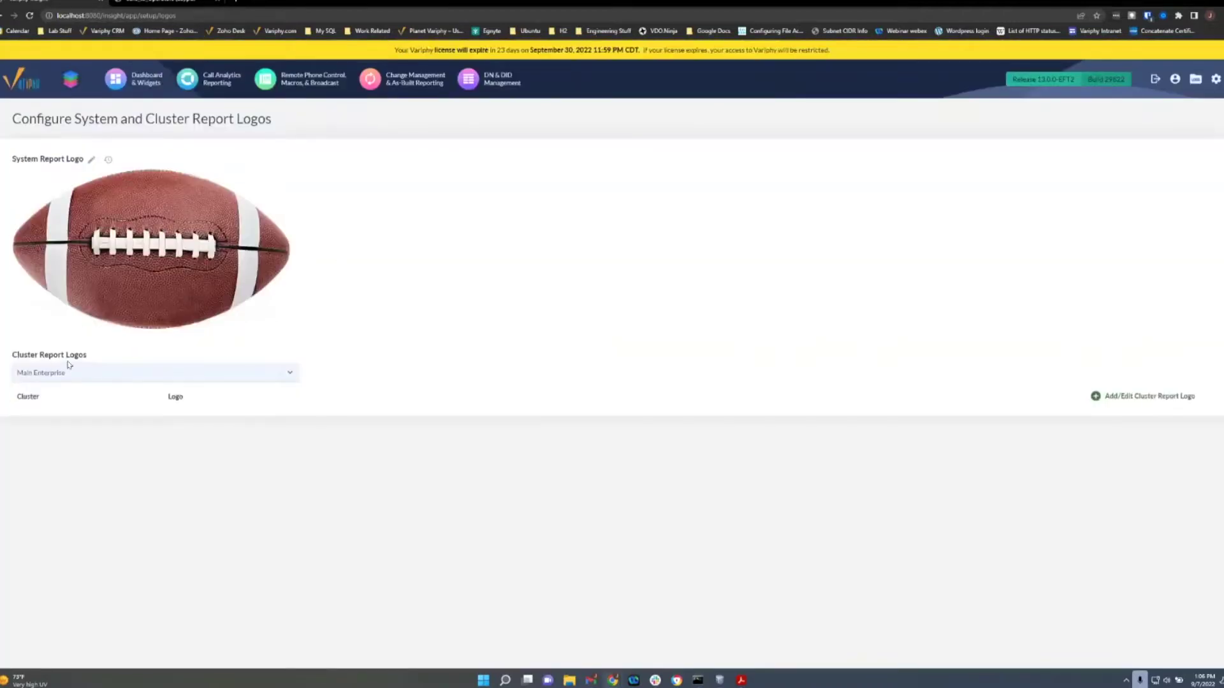
left_click(58, 379)
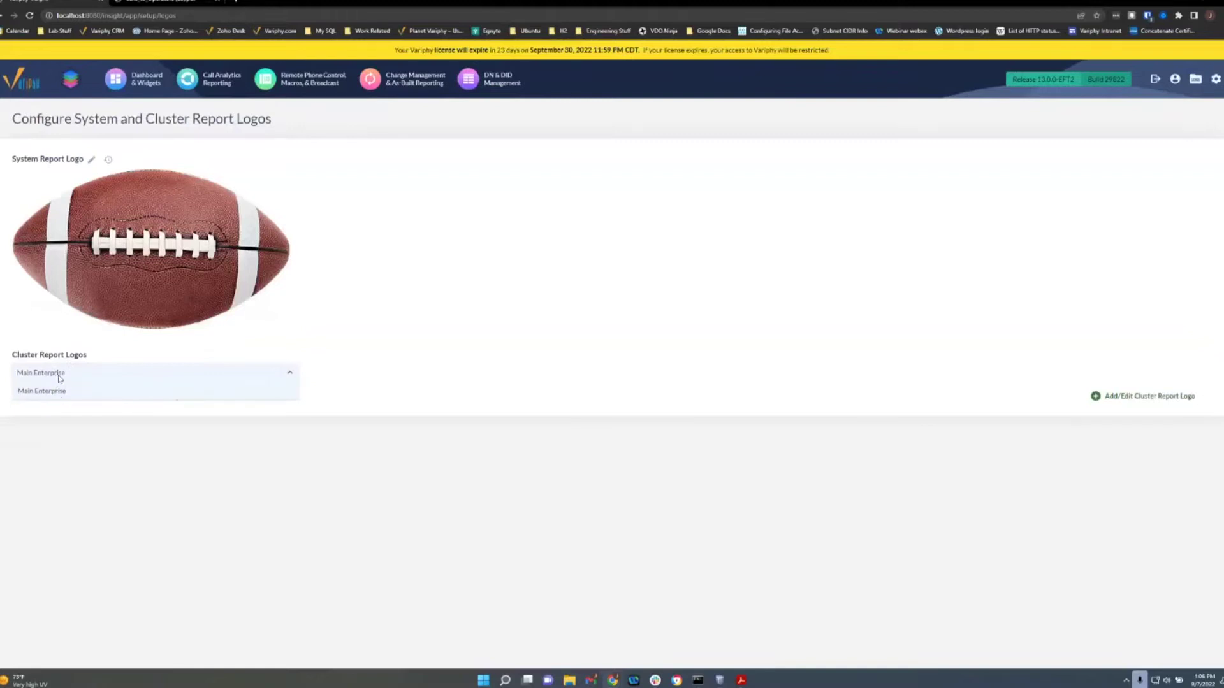
left_click(60, 386)
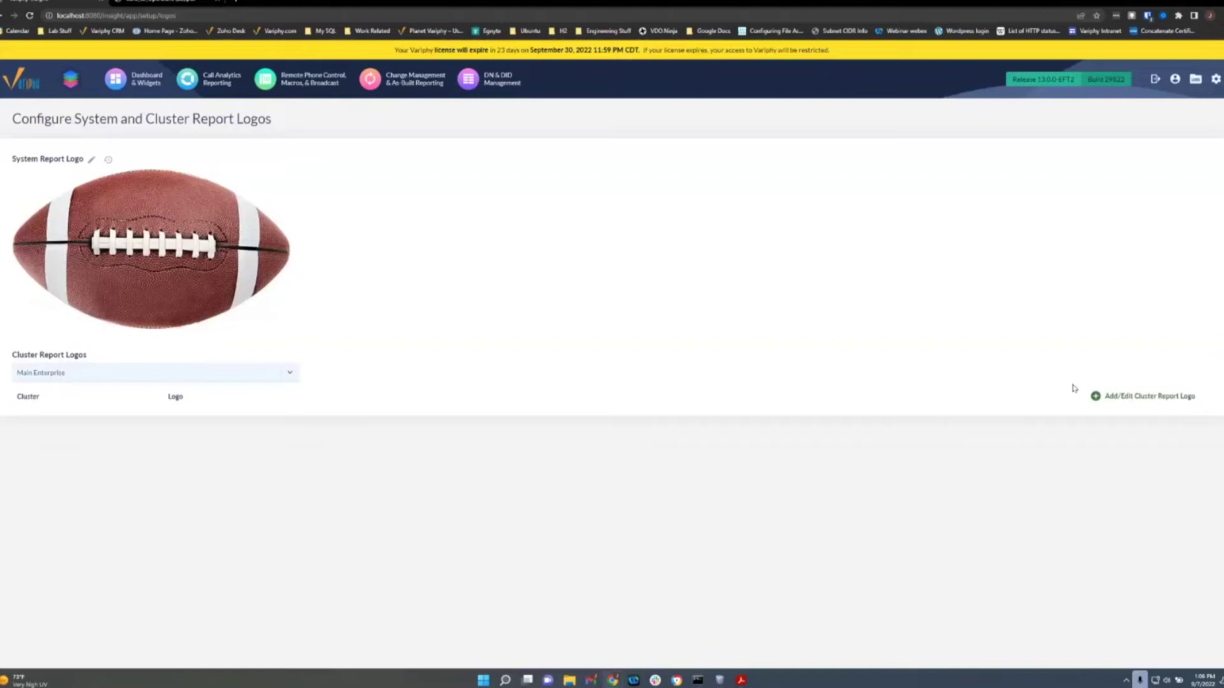
left_click(1128, 397)
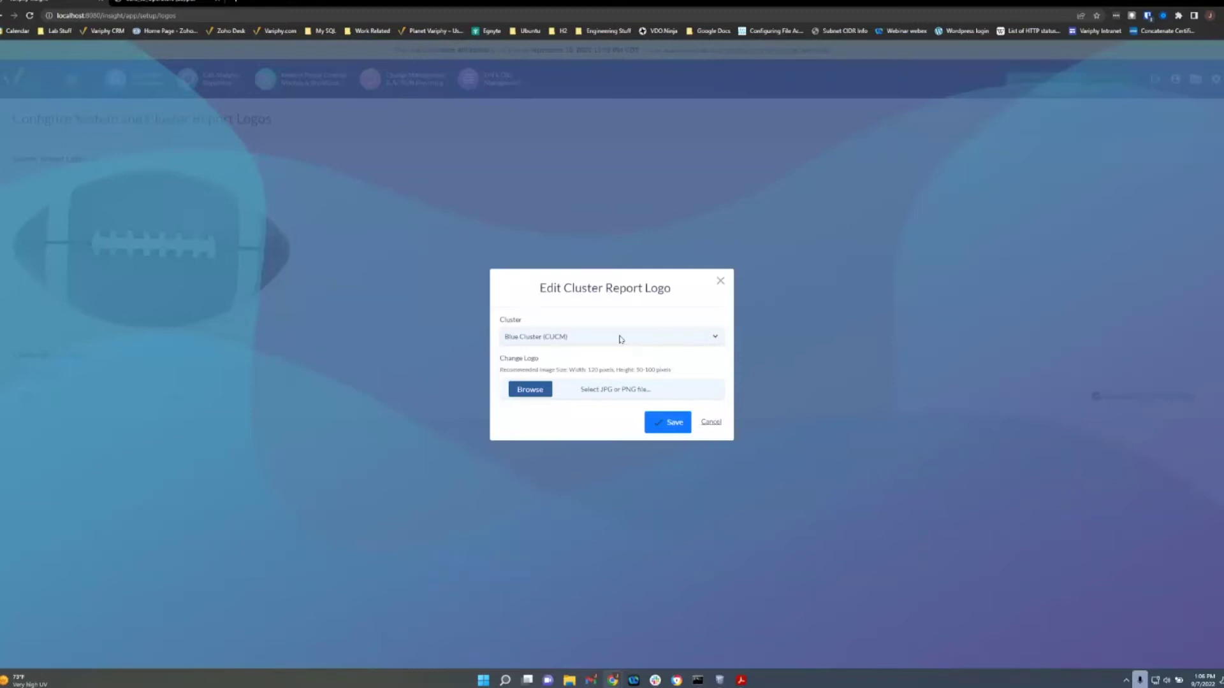
left_click(620, 339)
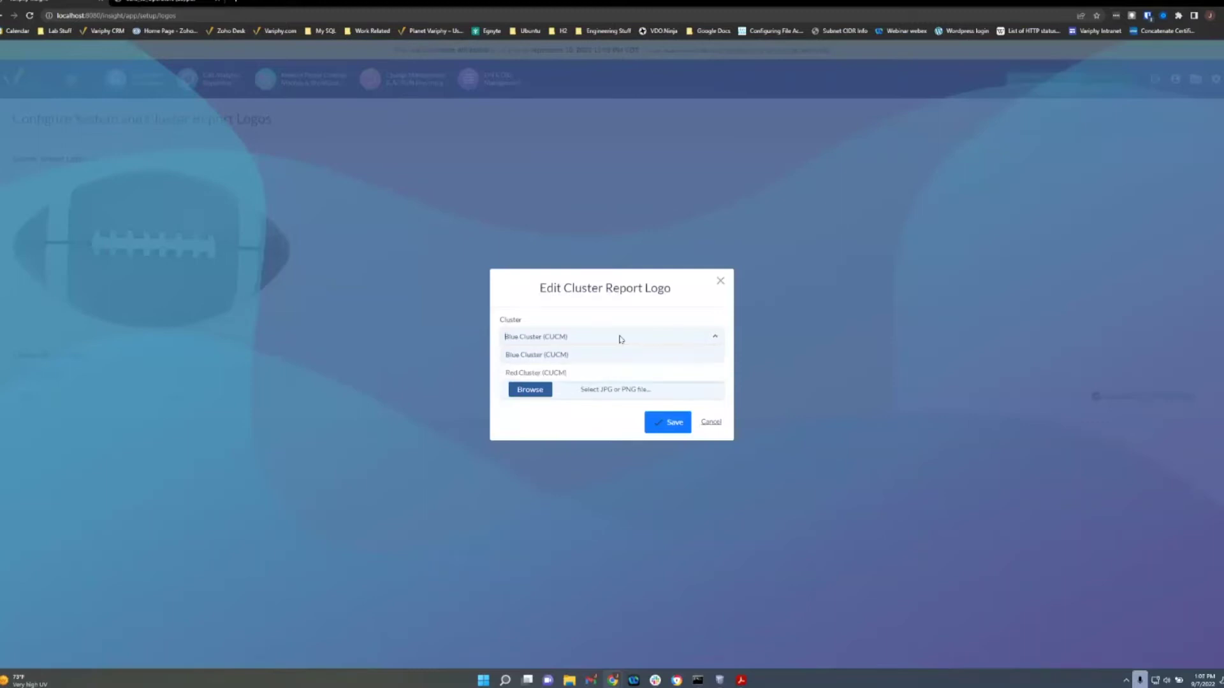
left_click(618, 338)
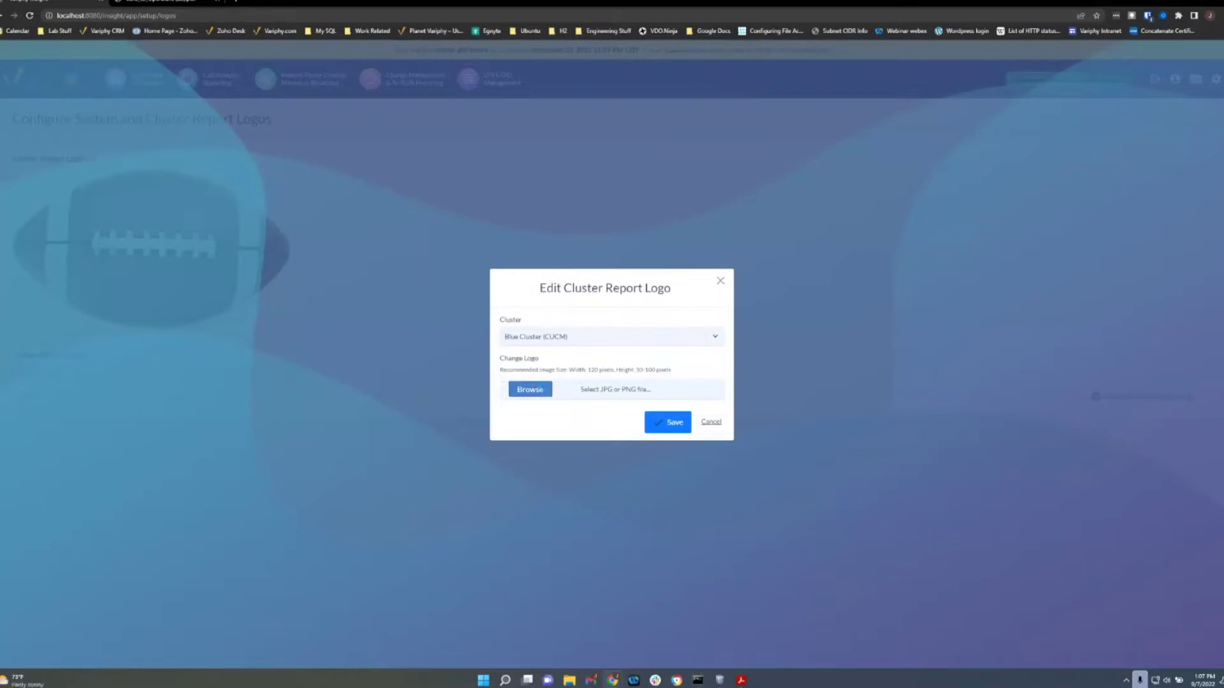
key("Tab")
left_click(667, 422)
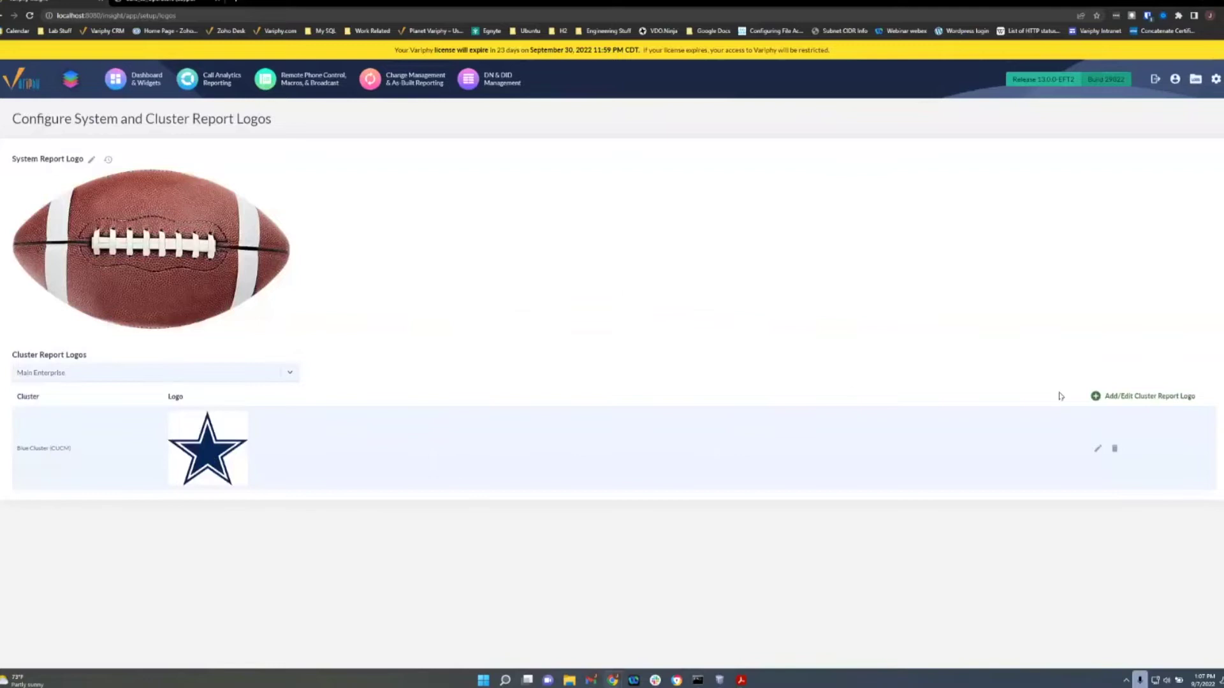
Add the KC arrowhead image as the cluster report logo for Red Cluster (CUCM).
left_click(1117, 397)
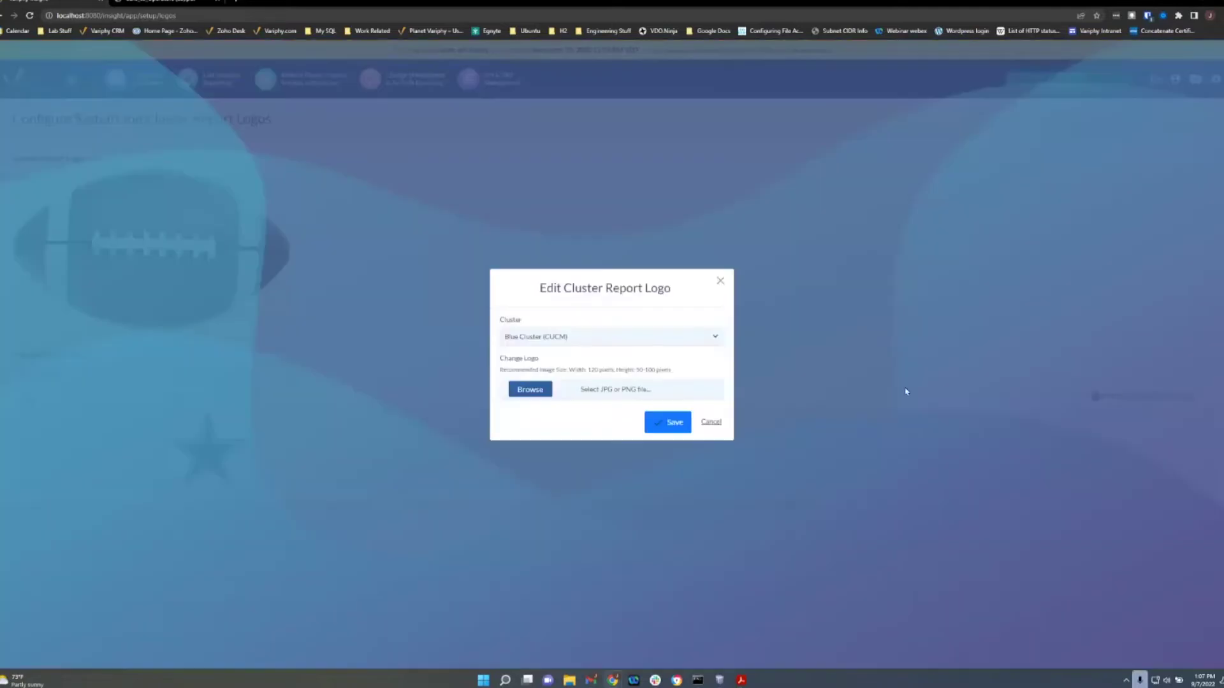
left_click(532, 391)
left_click(573, 337)
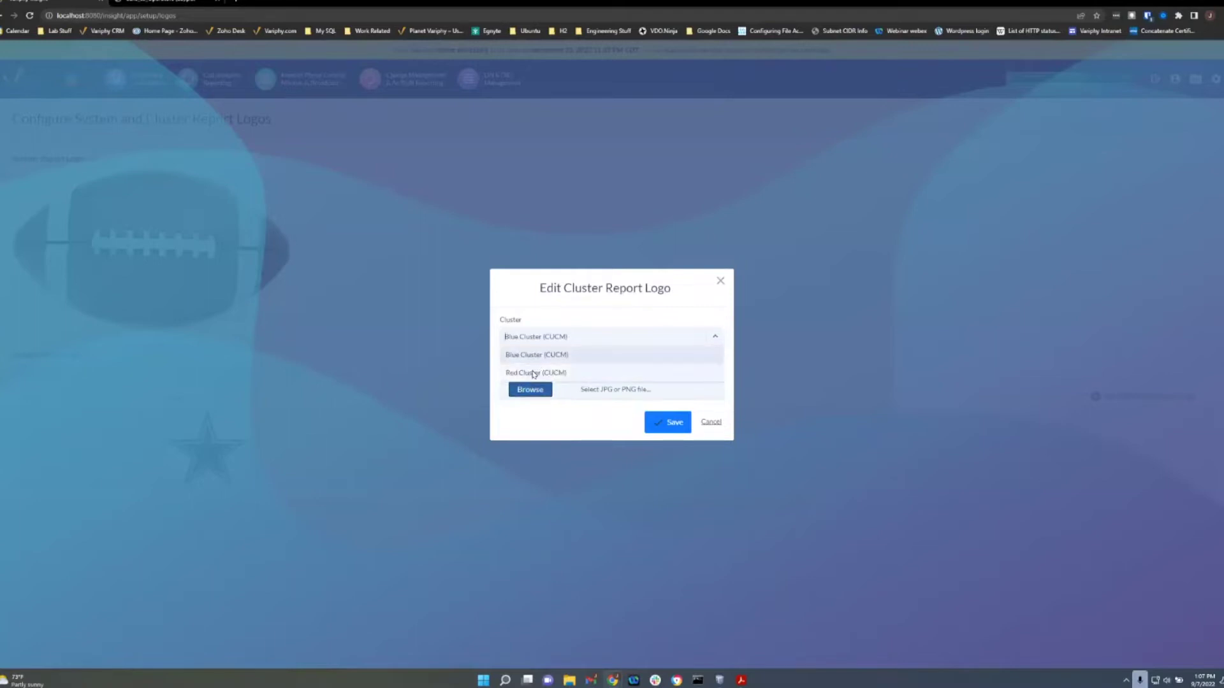
left_click(533, 375)
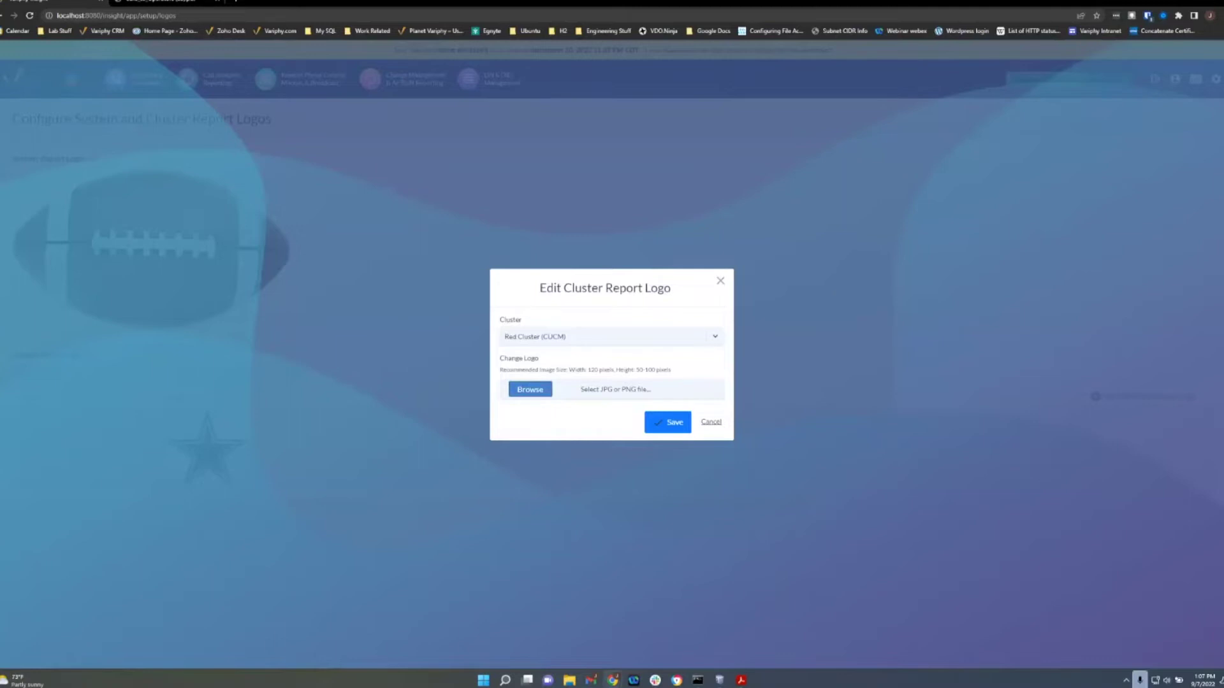
left_click(666, 422)
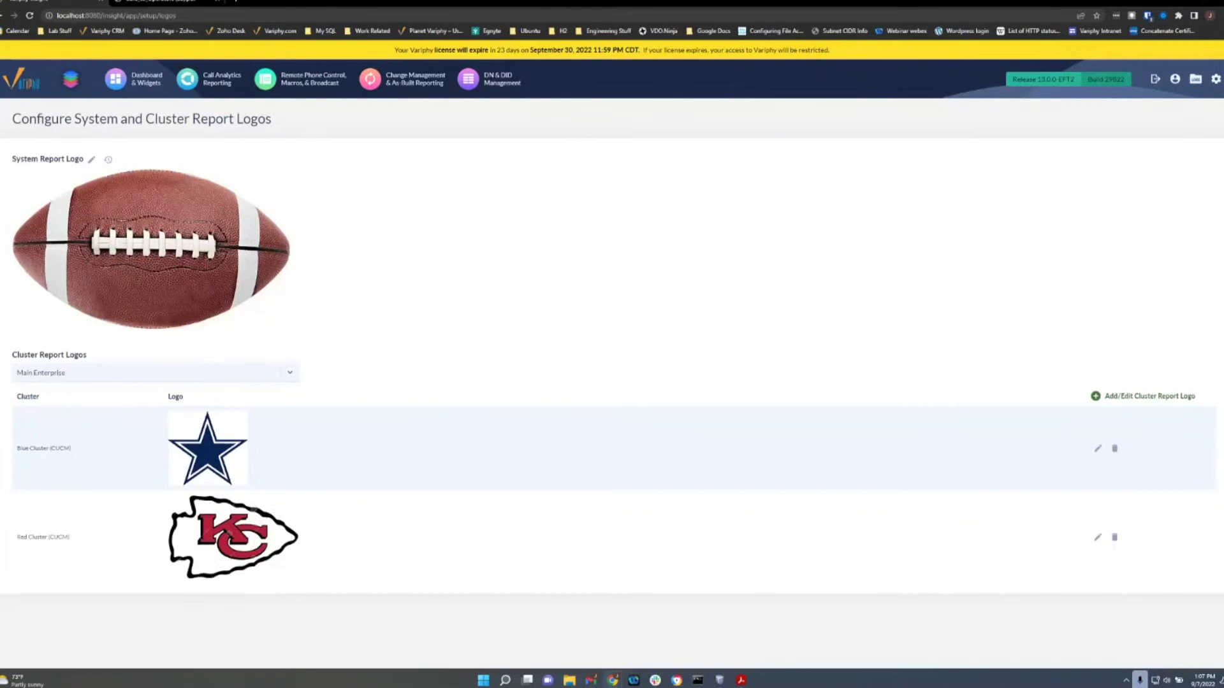
Run the Calls to Operators report for Blue Cluster again and open the PDF to check both logos.
left_click(217, 80)
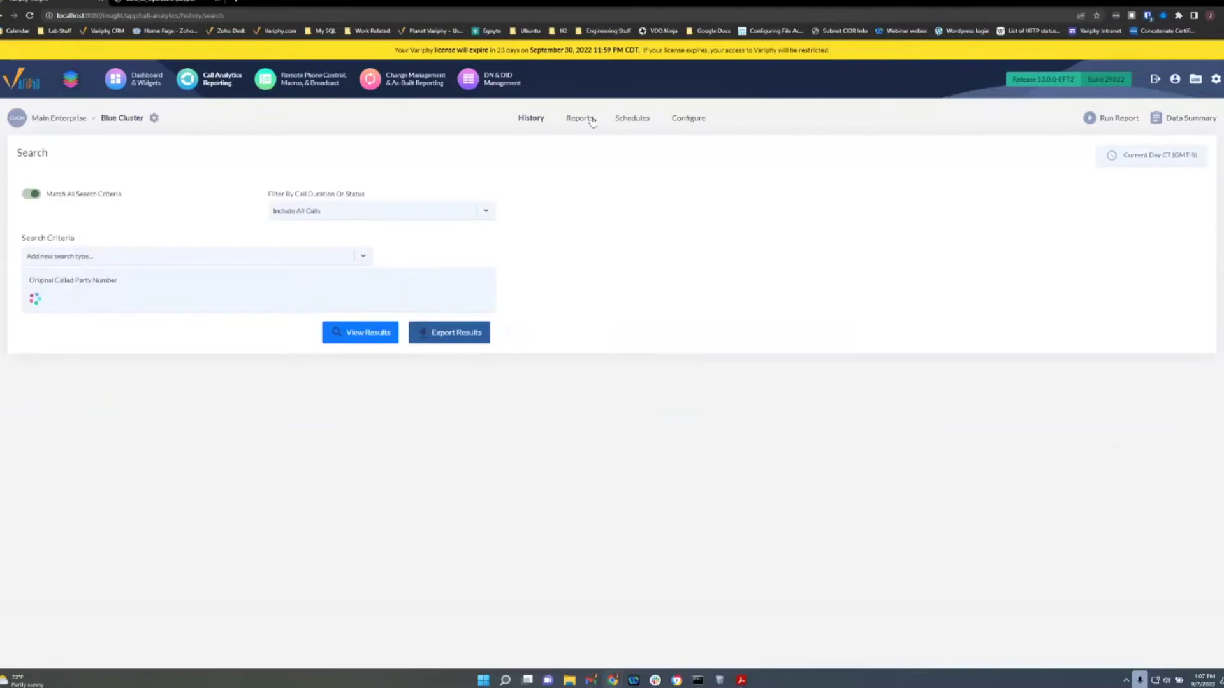
left_click(591, 119)
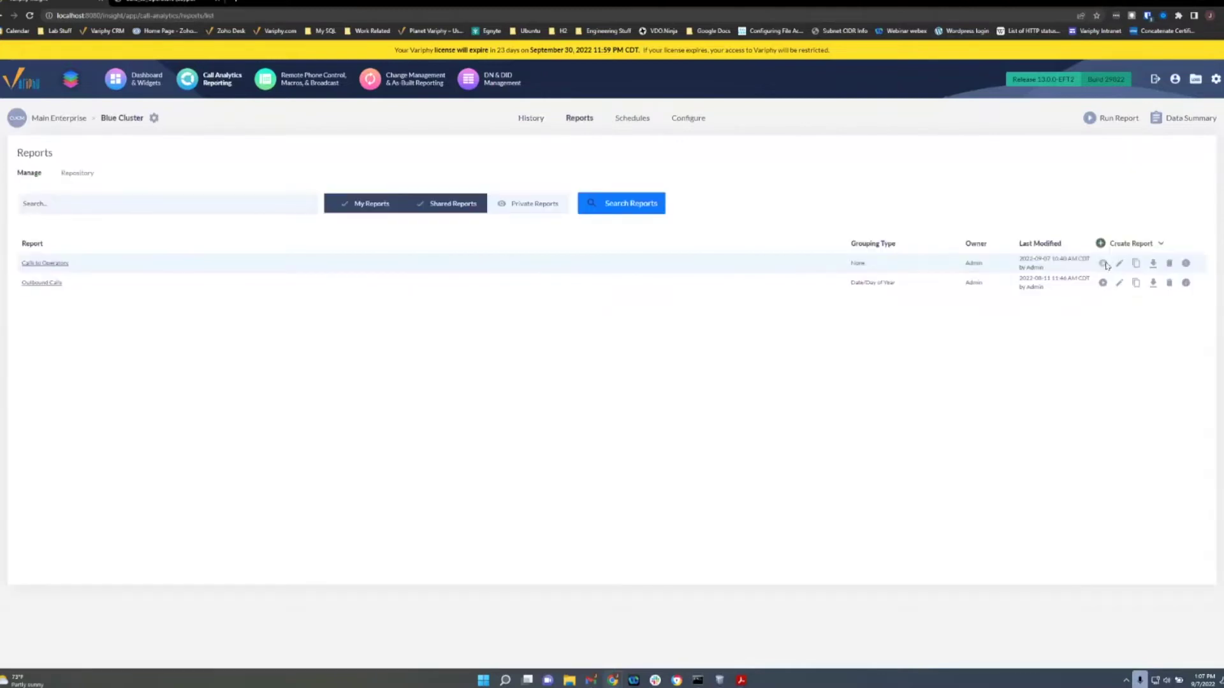
left_click(1103, 264)
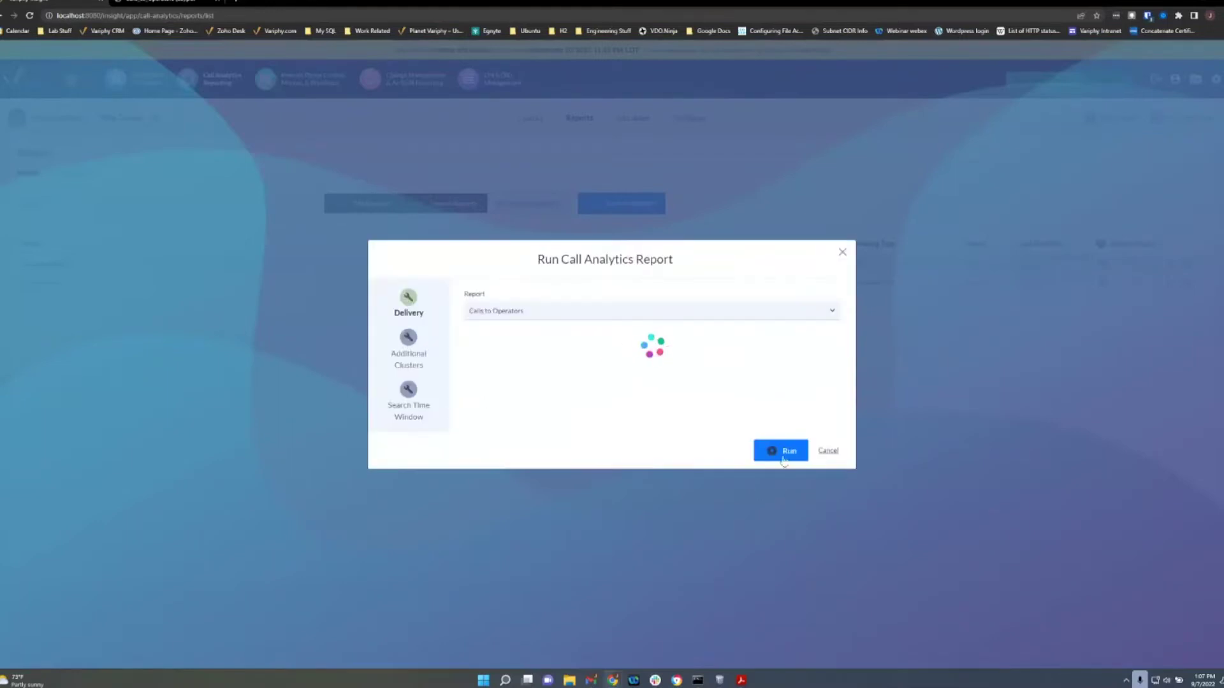
left_click(779, 486)
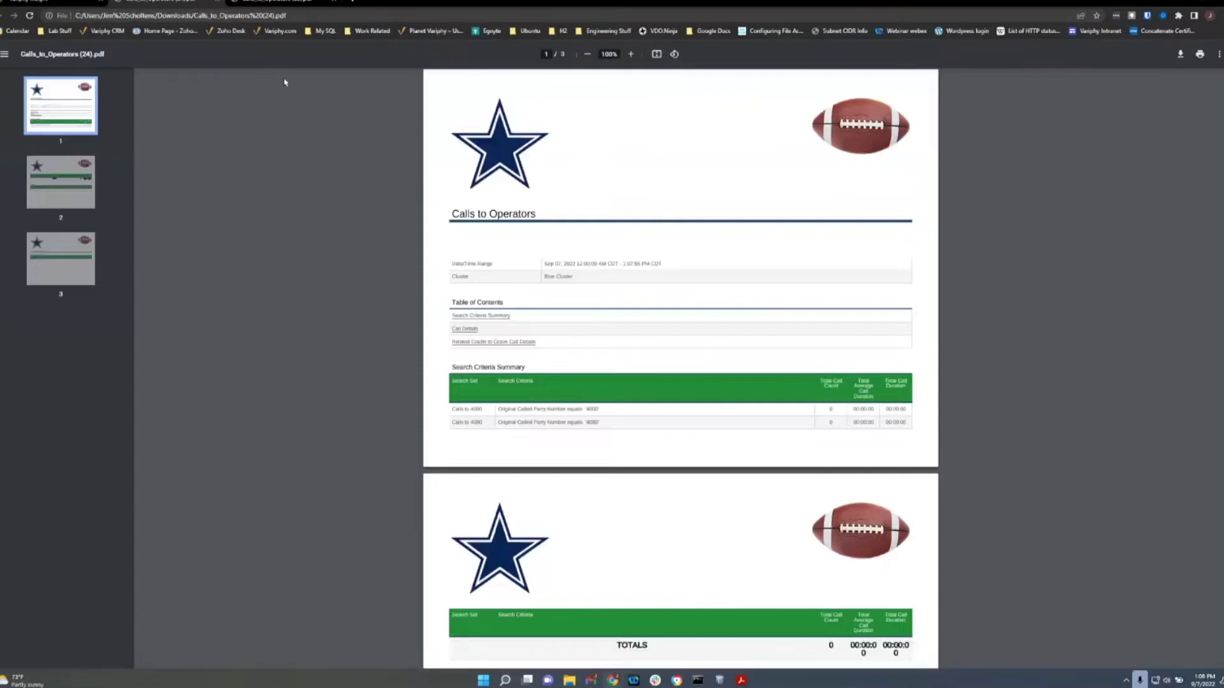
Return to the call analytics reports and change the active cluster to Red Cluster (CUCM).
key("ctrl+1")
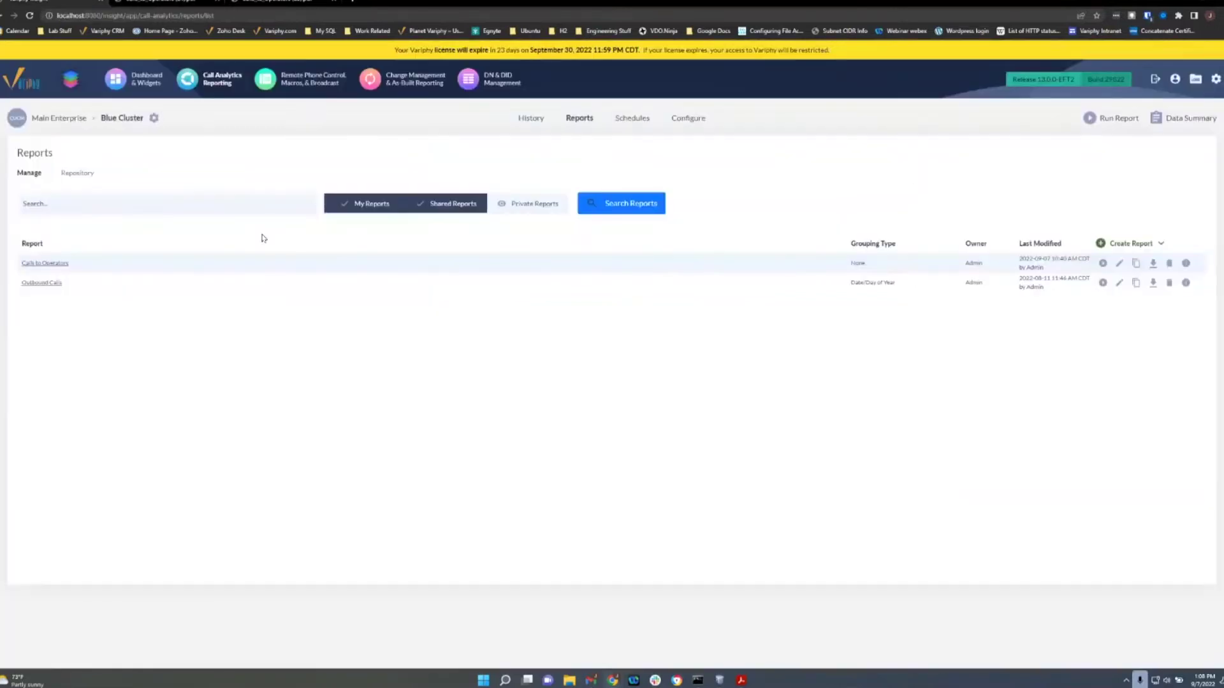
left_click(154, 120)
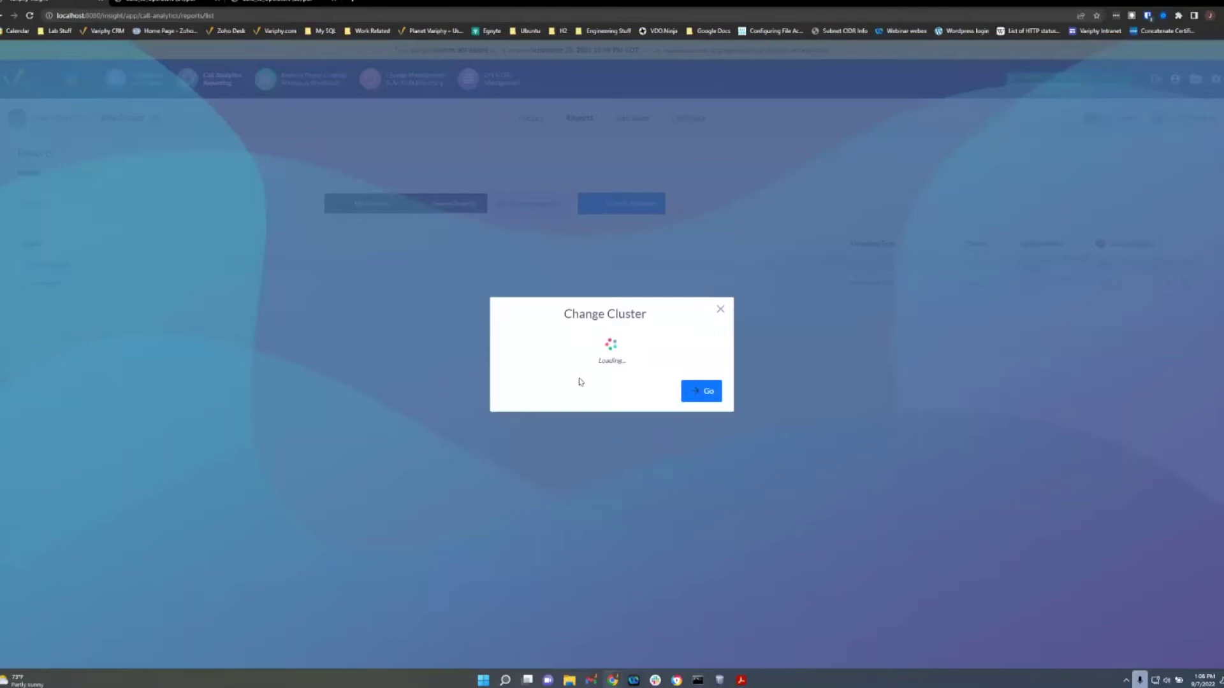
left_click(566, 358)
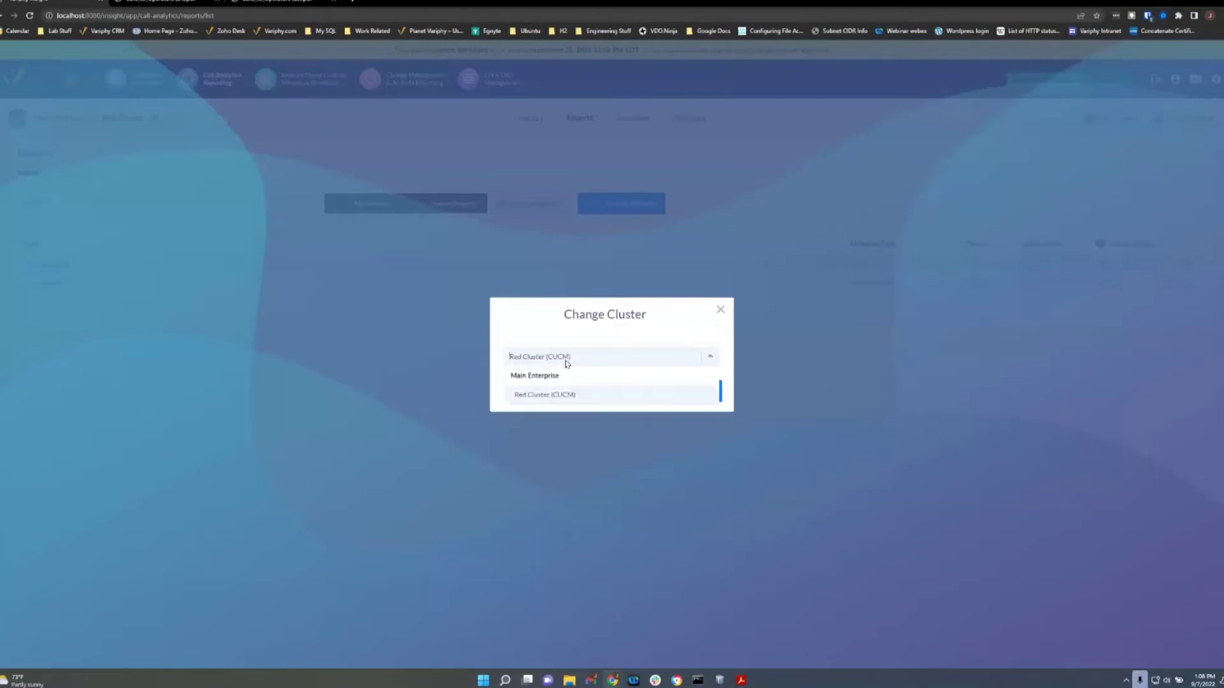
left_click(561, 394)
left_click(692, 391)
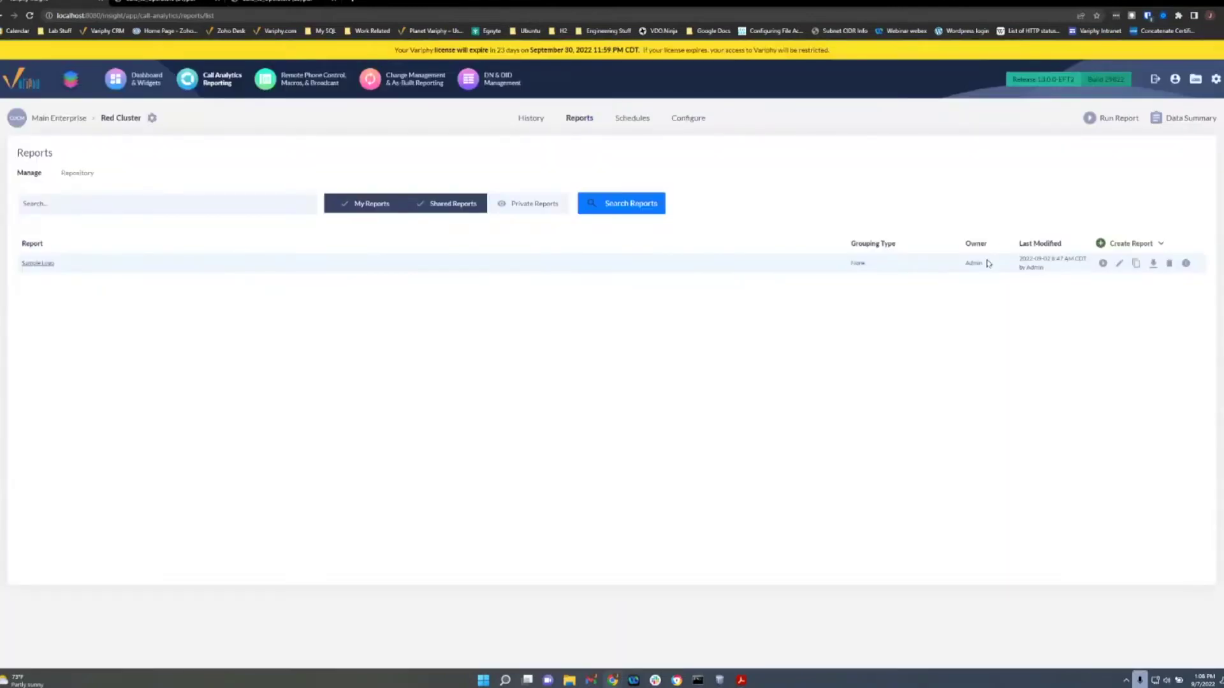
Run the Sample Logo report, view the downloaded PDF, and return to the reports list.
left_click(1103, 263)
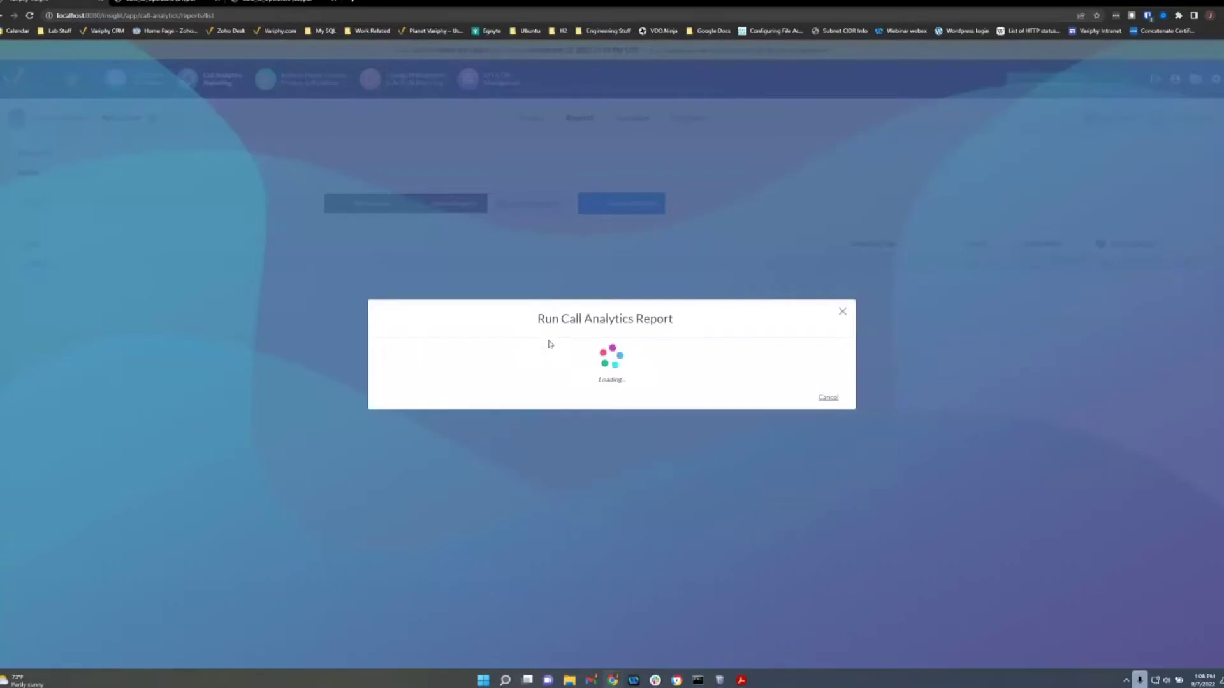
left_click(777, 487)
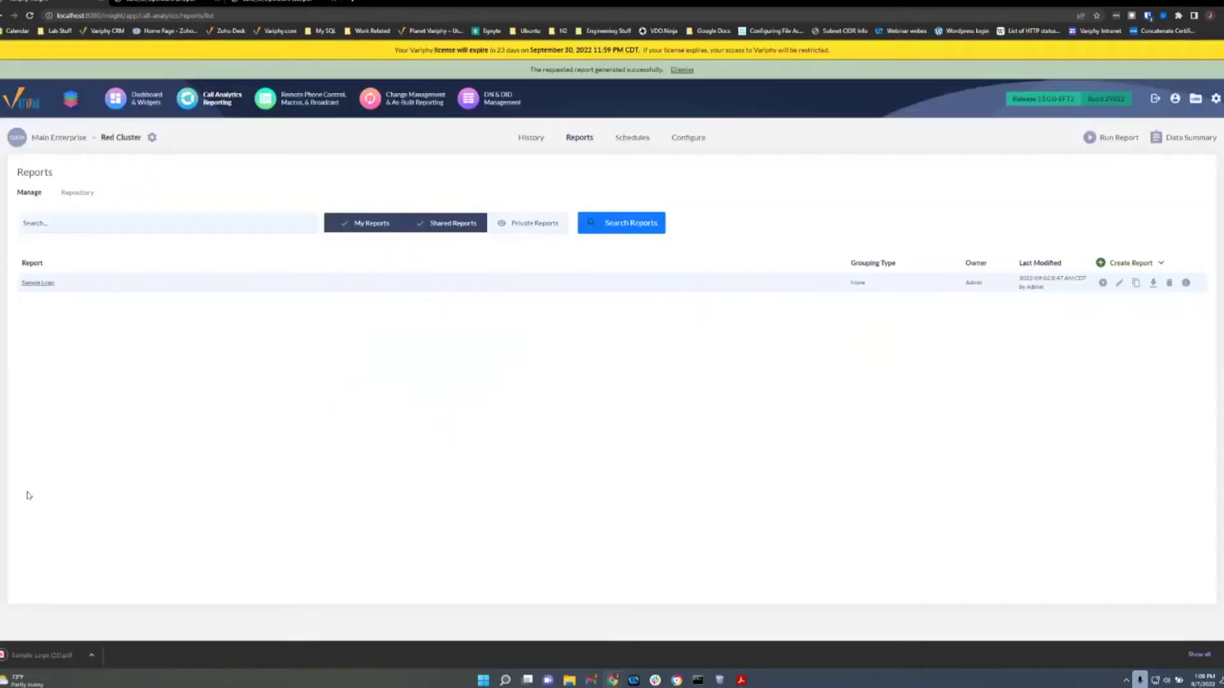
left_click(38, 654)
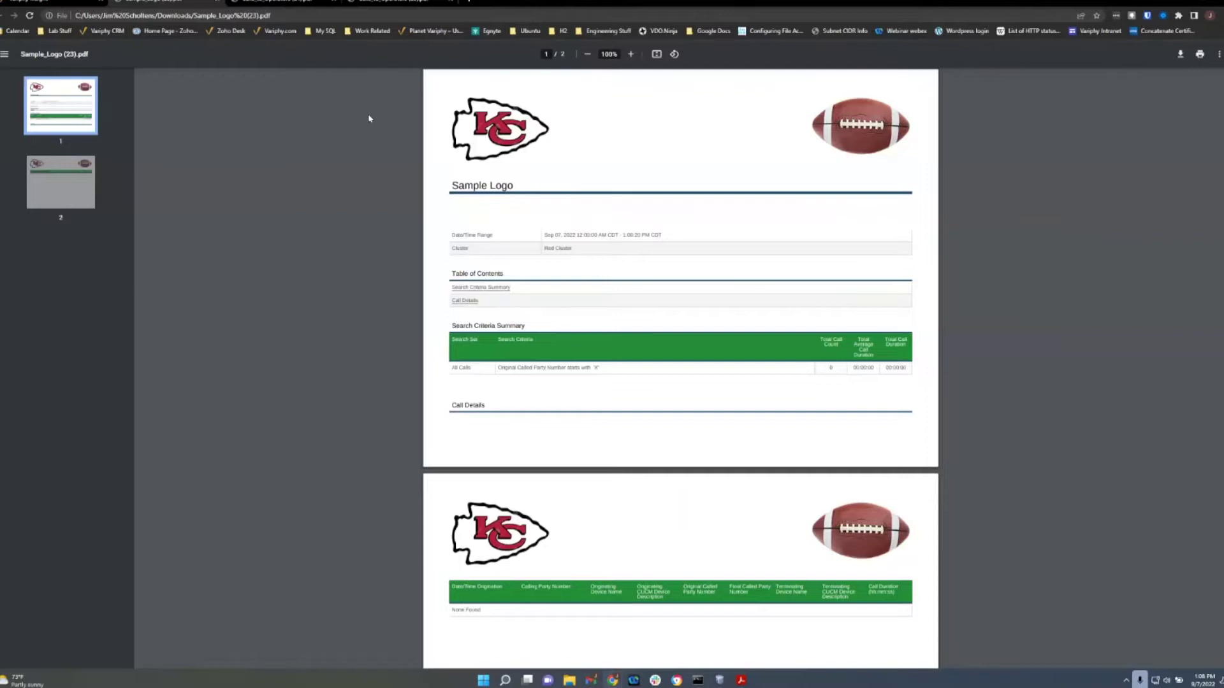
left_click(81, 6)
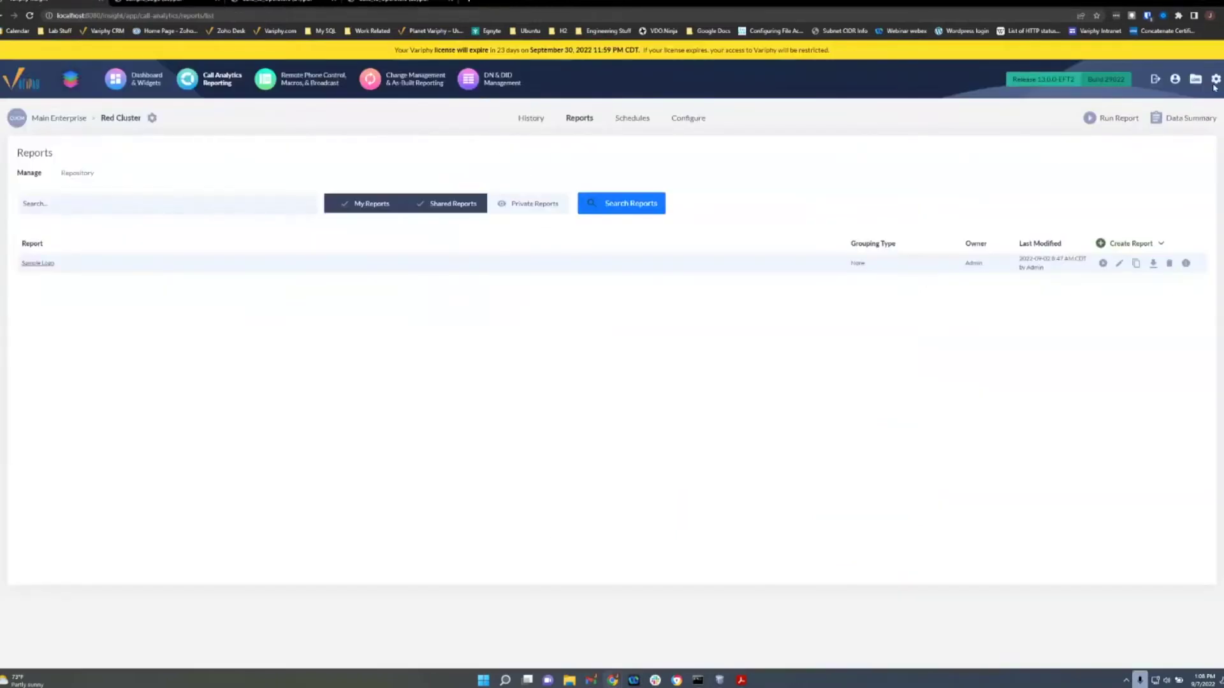
Open the report logos configuration and restore the default system report logo.
mouse_move(1215, 81)
left_click(1091, 257)
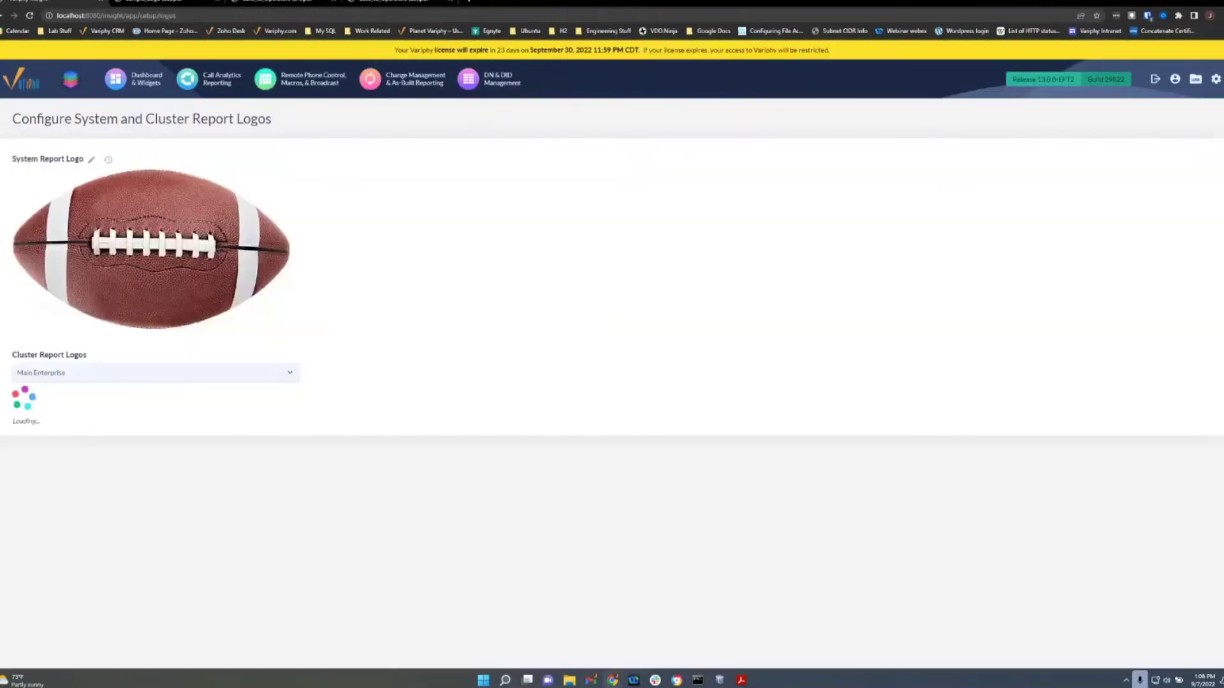
left_click(109, 160)
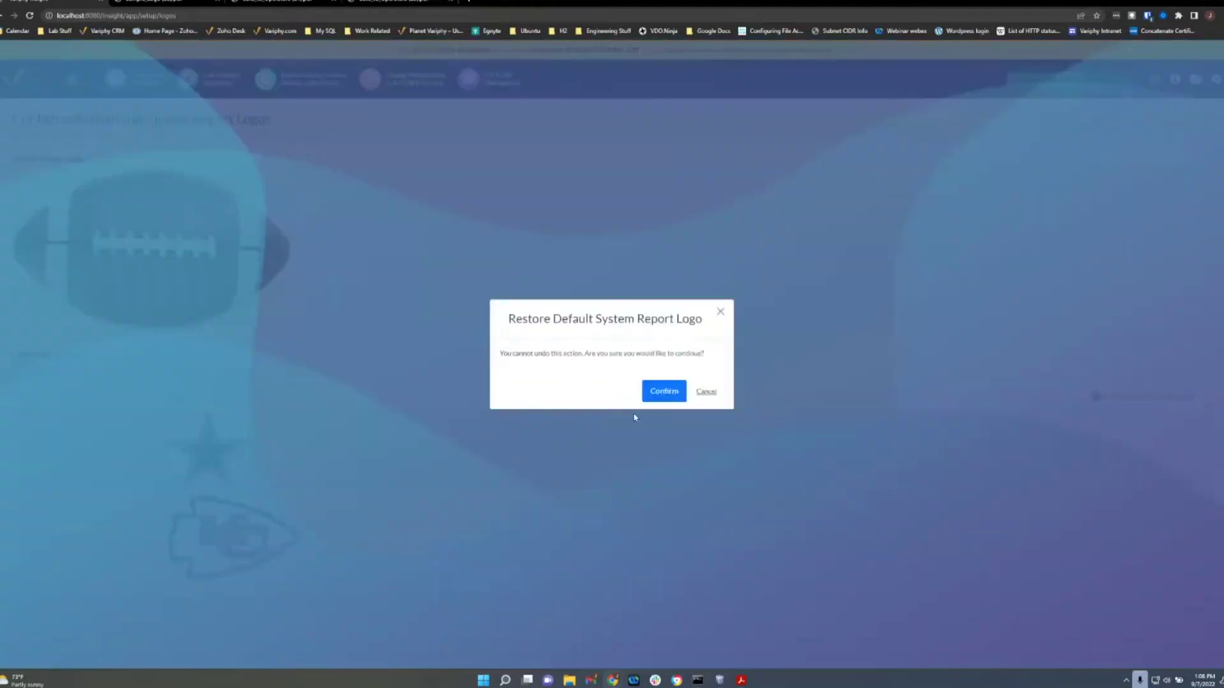
left_click(666, 393)
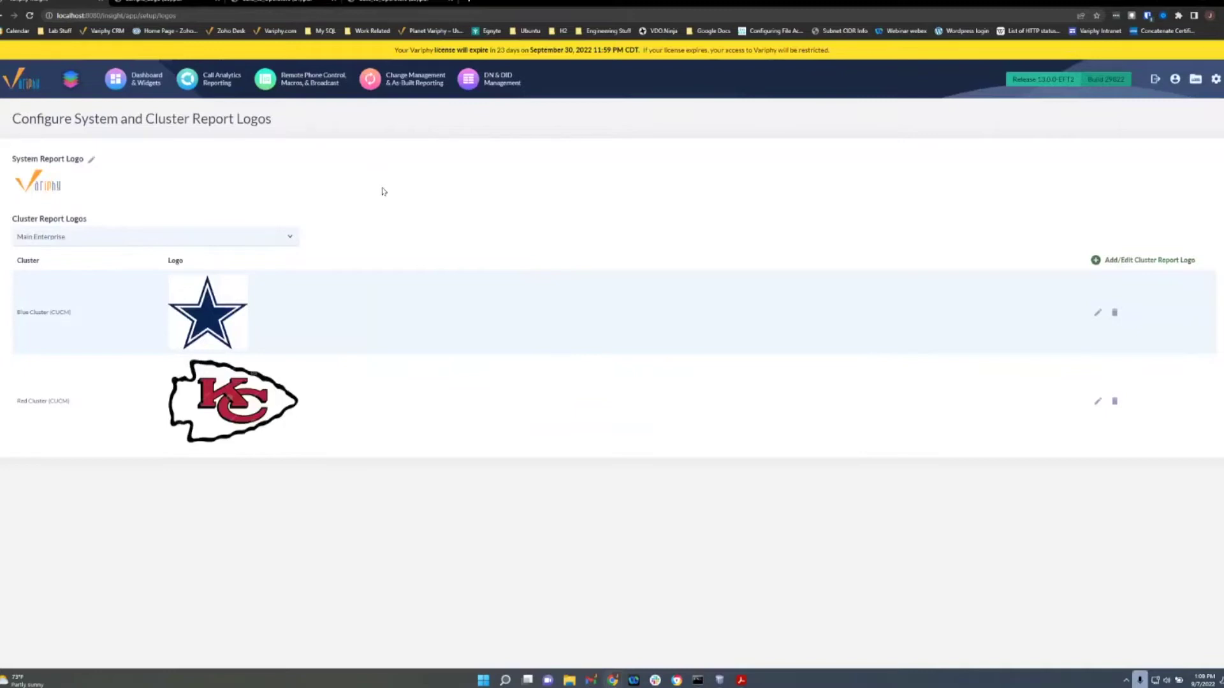
Upload the Blank White image as the system report logo and check the Calls to Operators PDF for Blue Cluster.
left_click(91, 159)
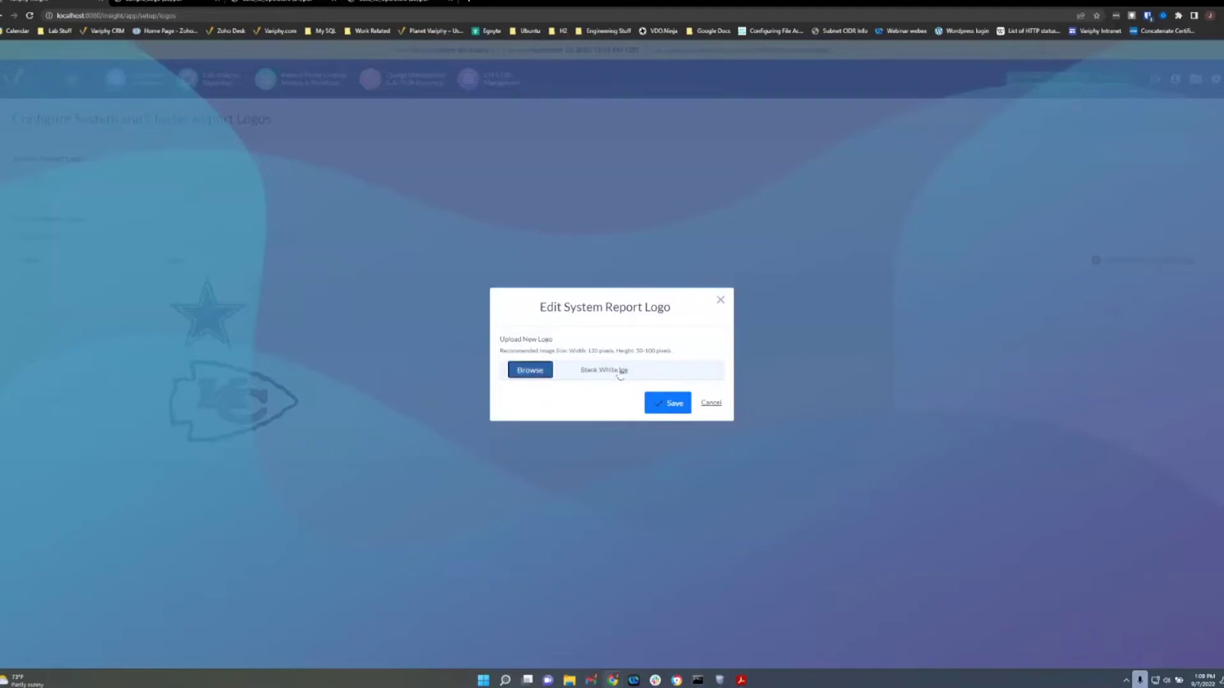
left_click(662, 402)
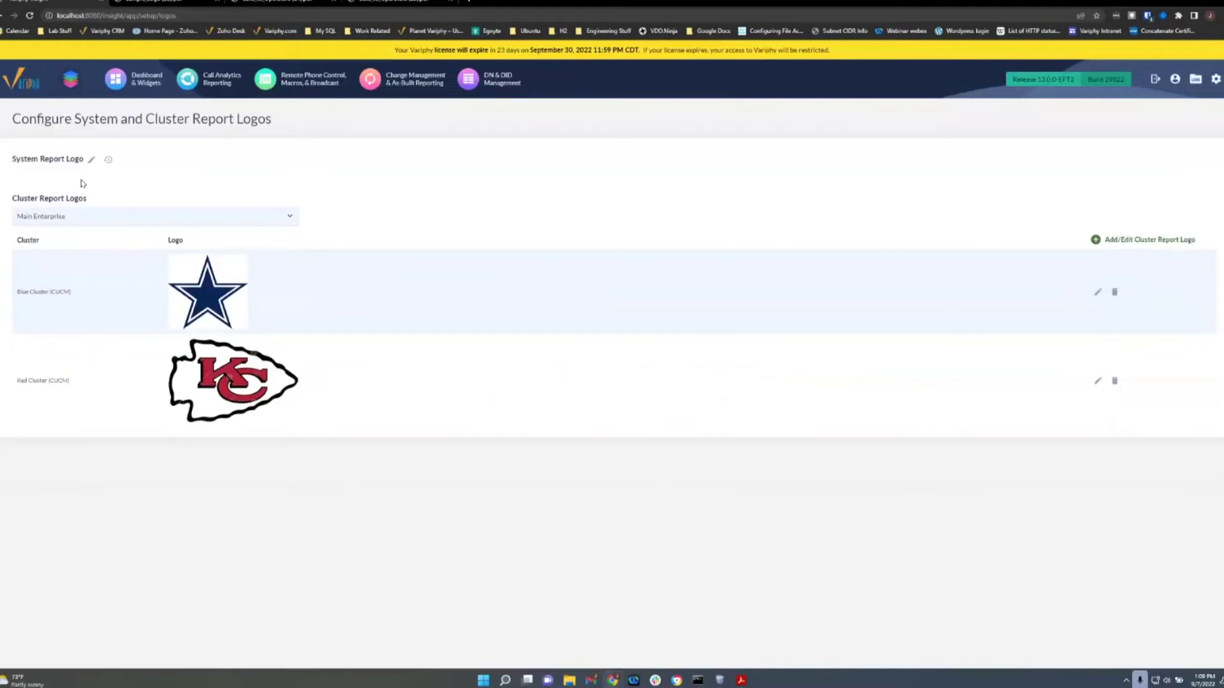
left_click(221, 88)
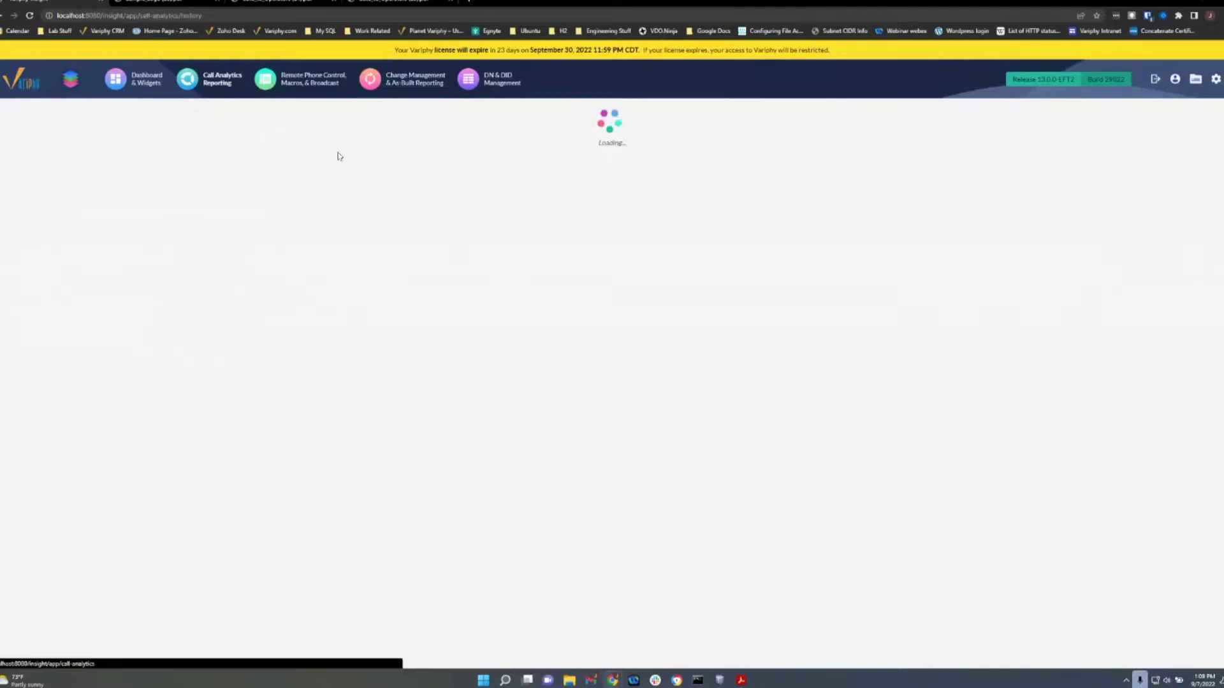
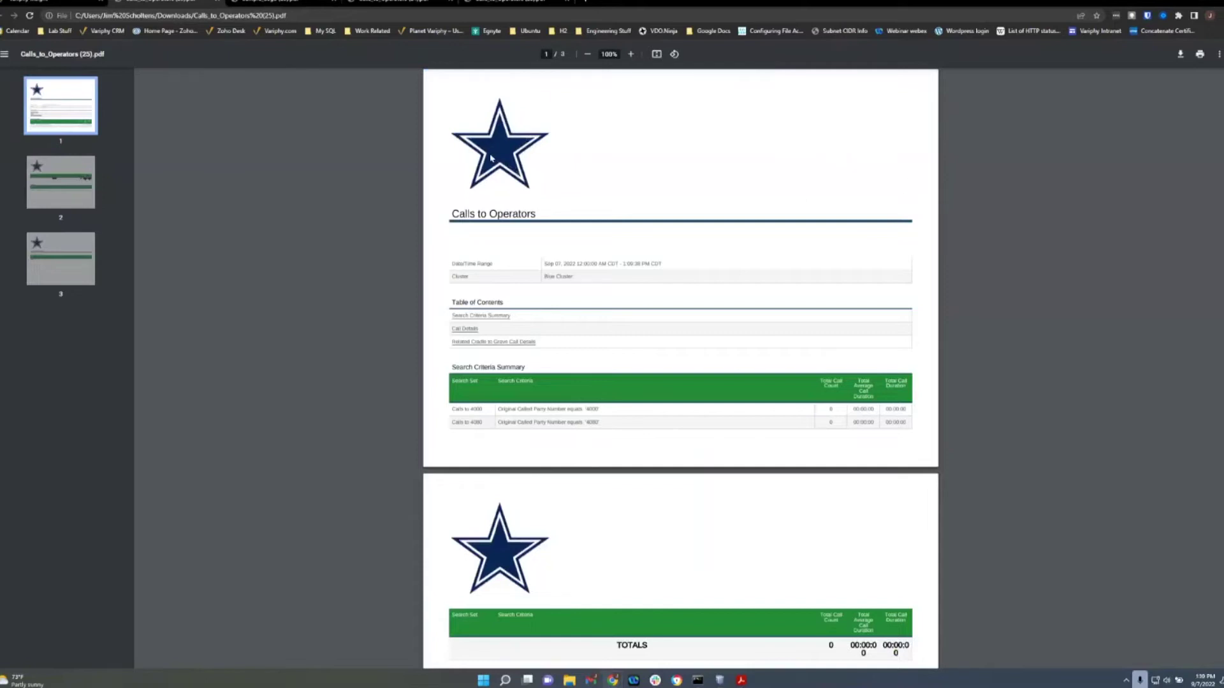
left_click(81, 8)
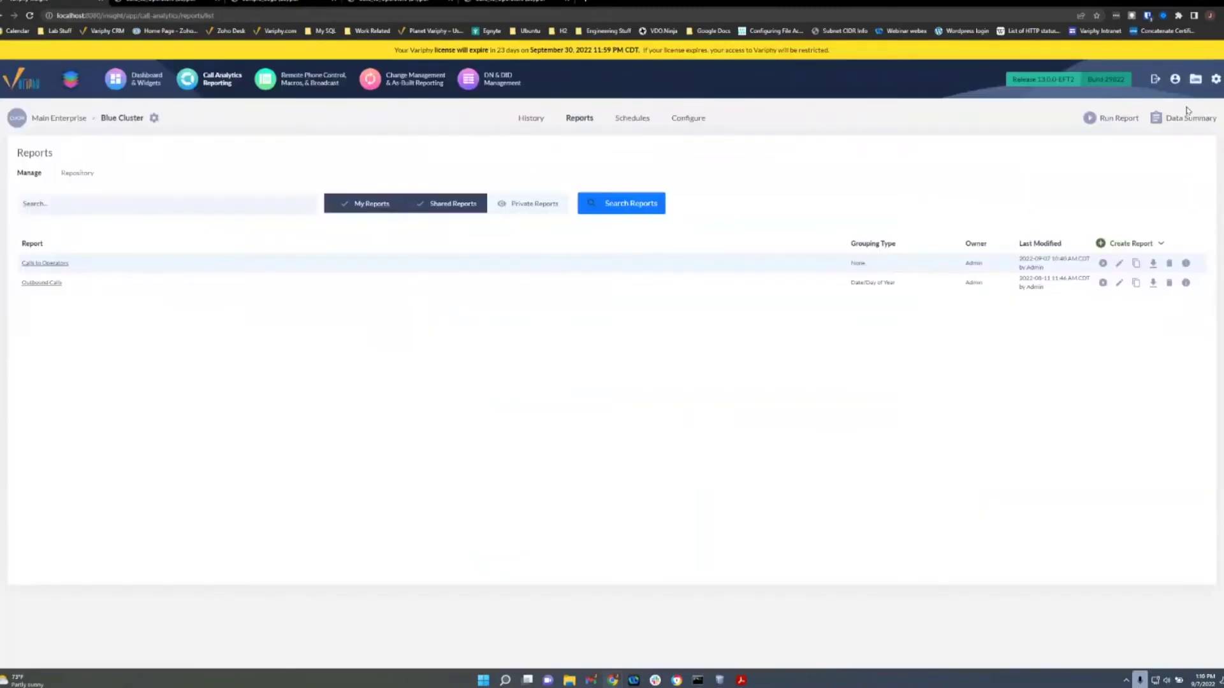
Return to the report logos configuration and replace the Blue Cluster (CUCM) logo with the football image.
mouse_move(1211, 97)
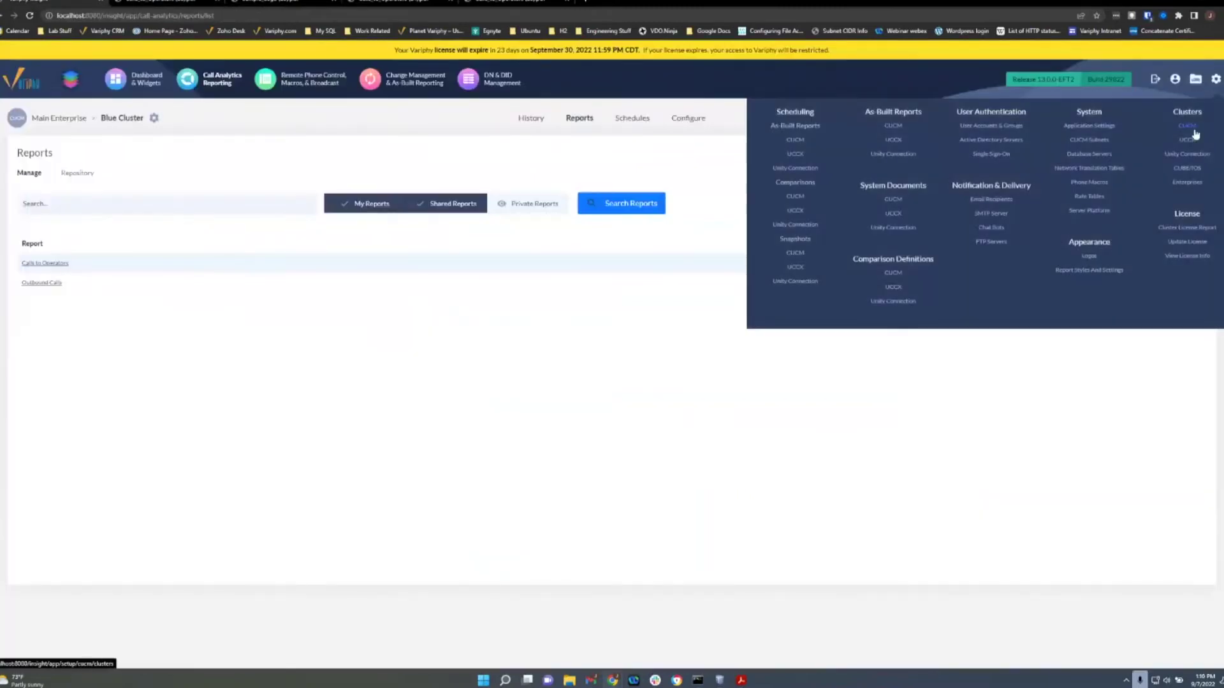
left_click(1089, 255)
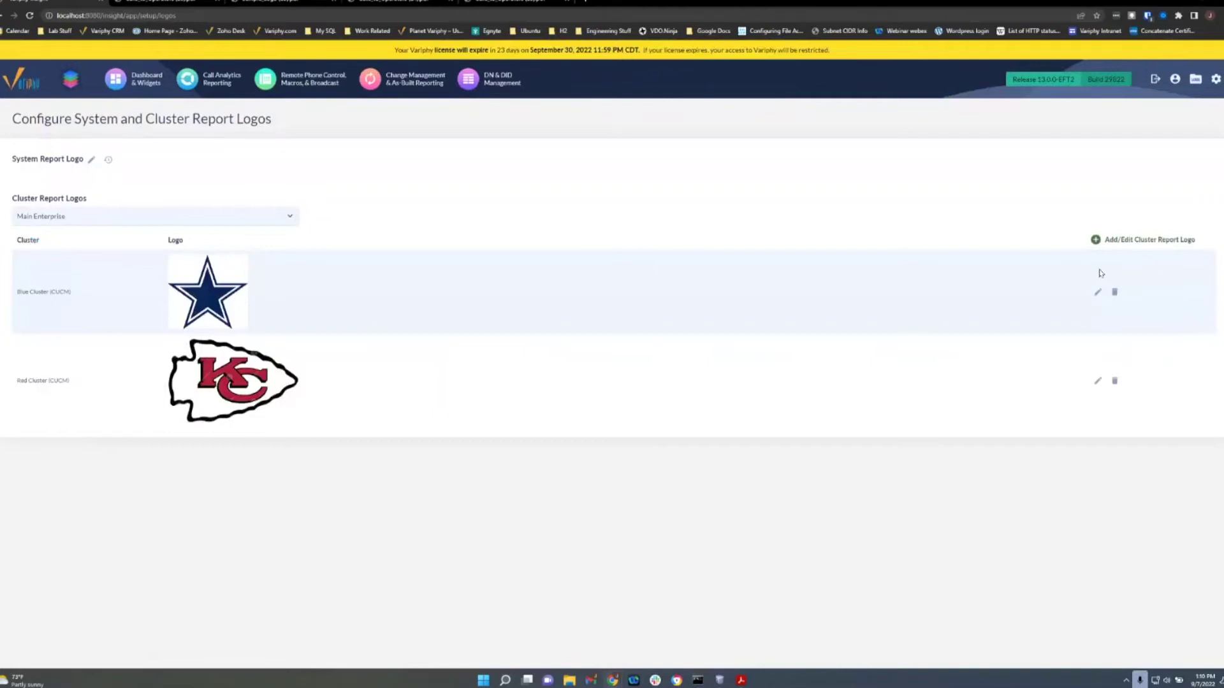
left_click(1099, 293)
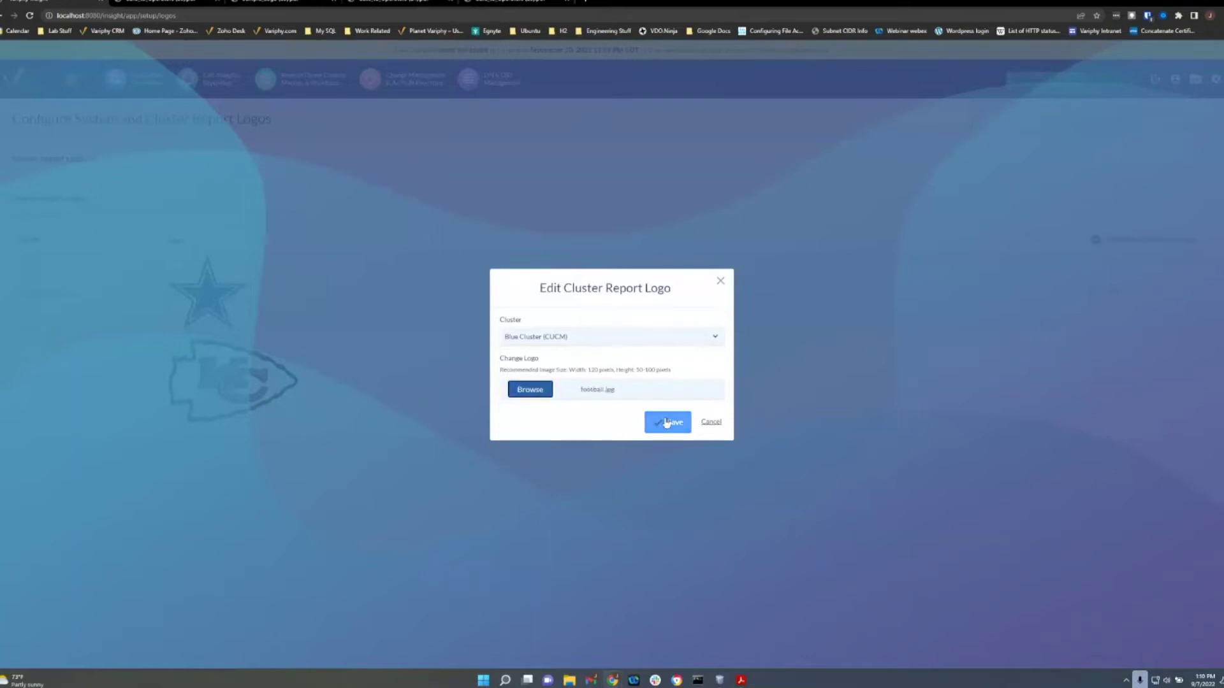
left_click(668, 422)
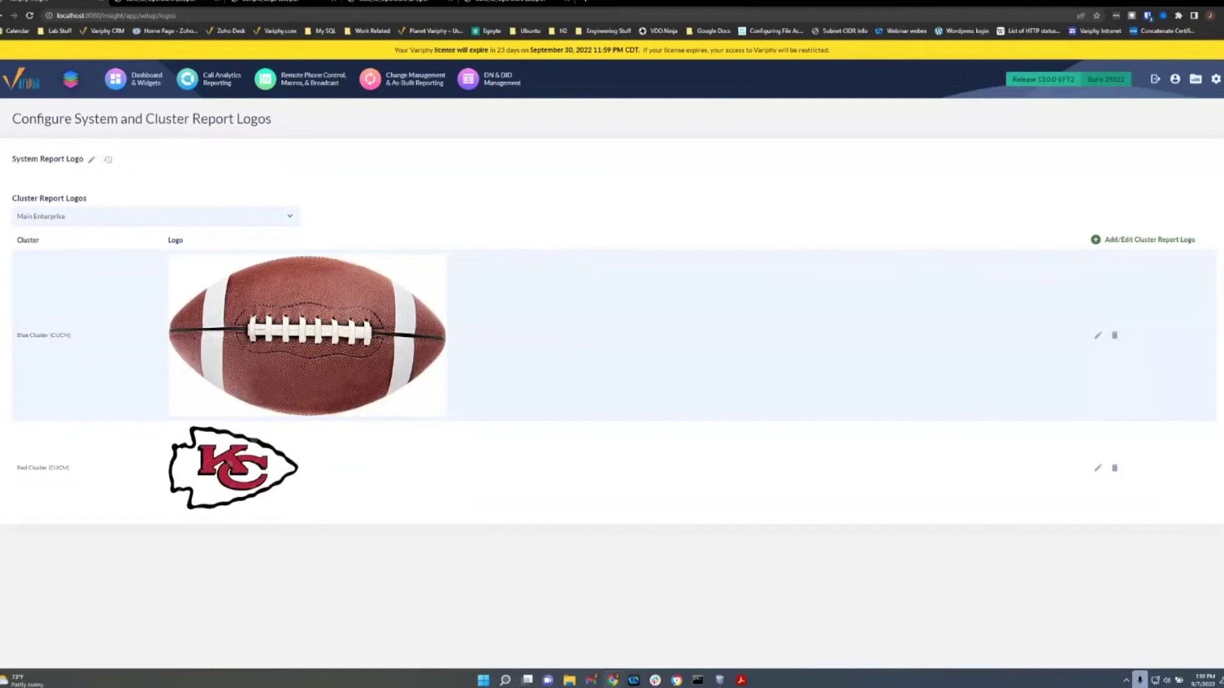
Open the report styles and settings, and move the Variphy sample report PDF window so its whole page shows beside them.
left_click(1215, 79)
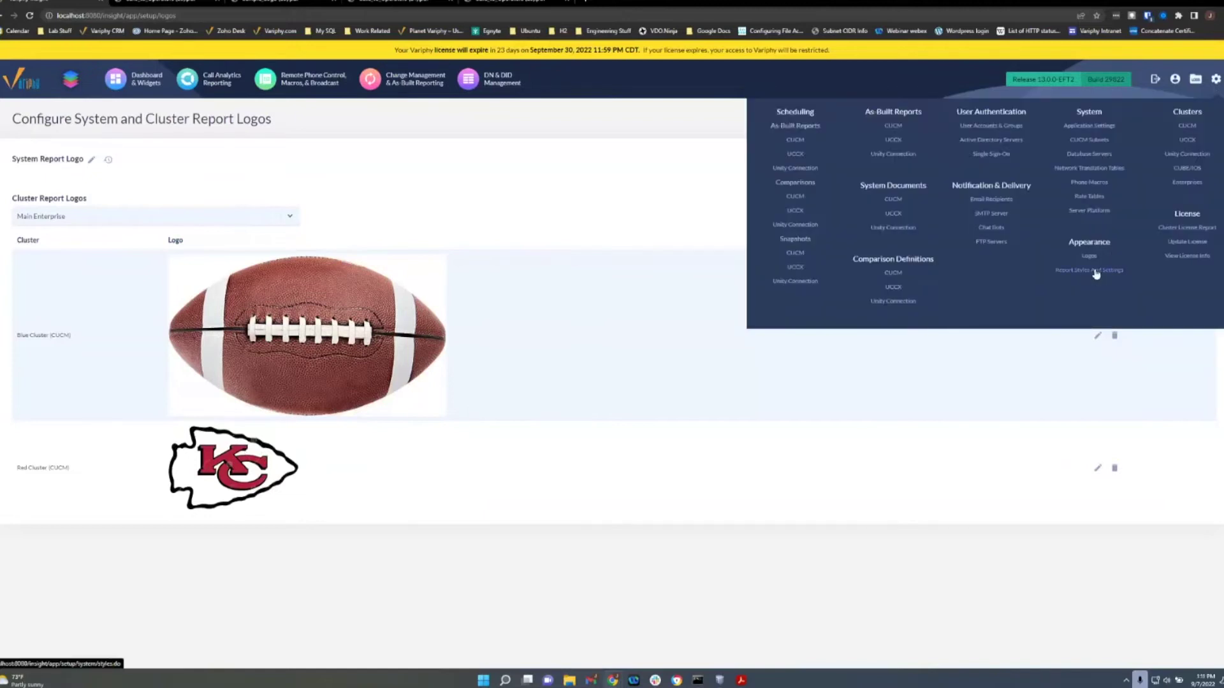
left_click(1096, 270)
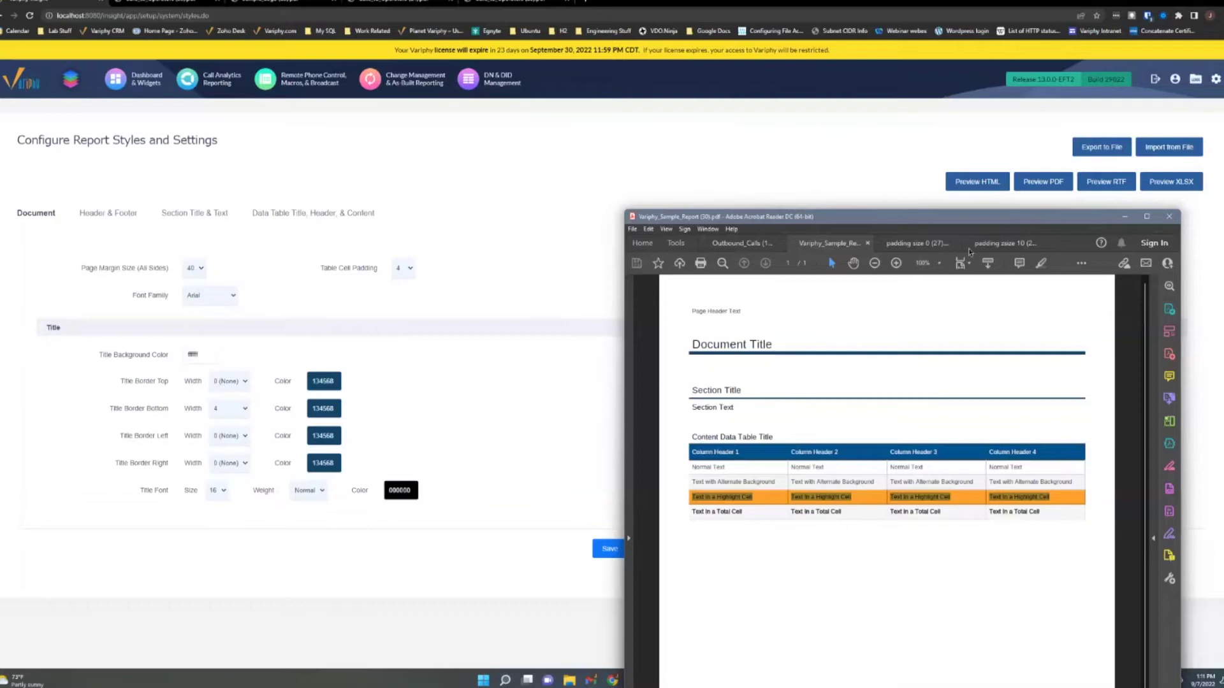
left_click_drag(939, 216, 910, 92)
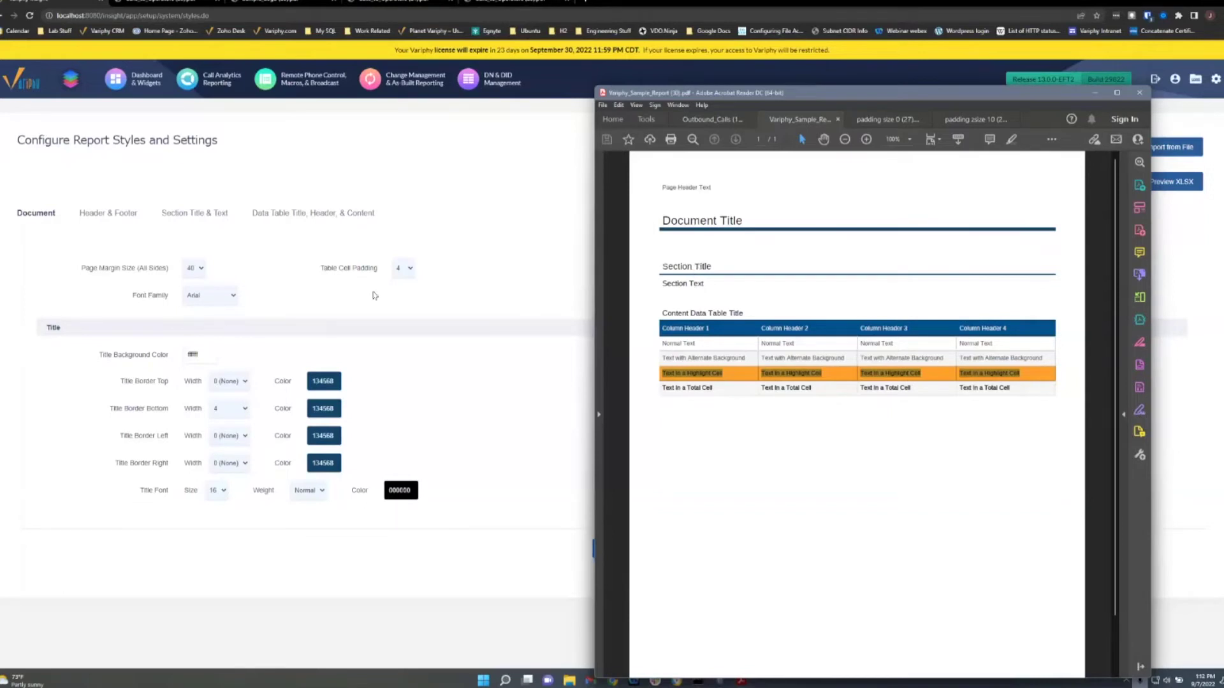
Review the font family and table cell padding choices for the document, keeping Arial and a padding of 4.
left_click(230, 297)
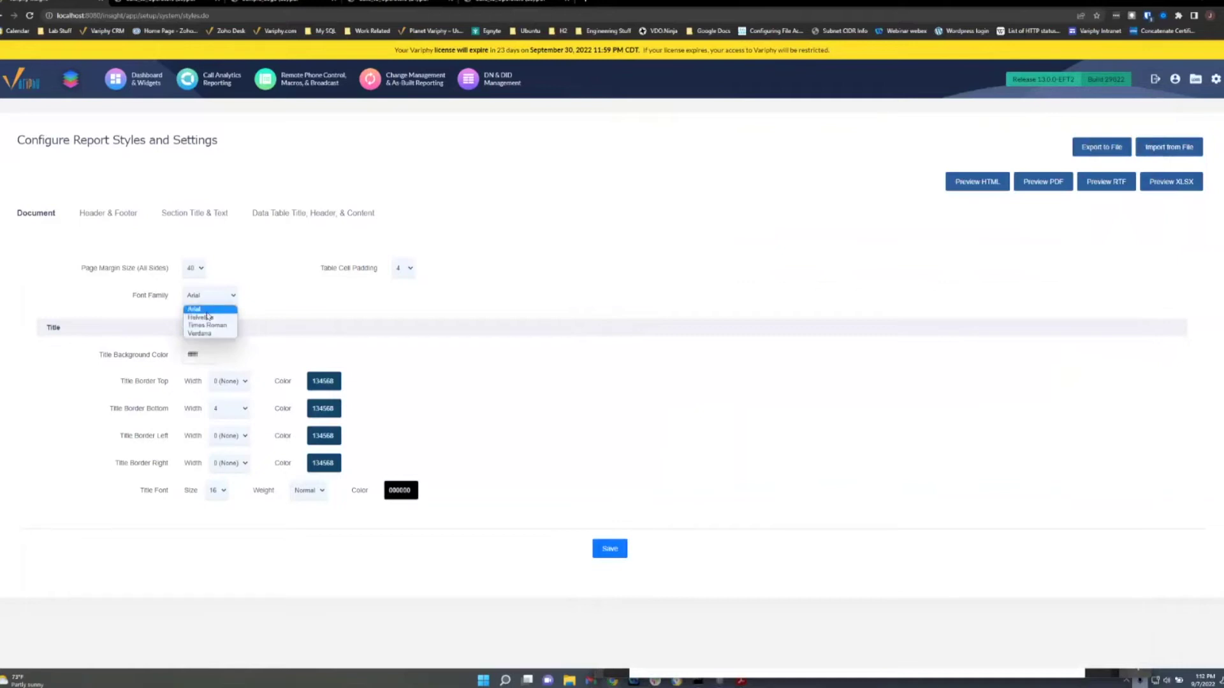
left_click(207, 310)
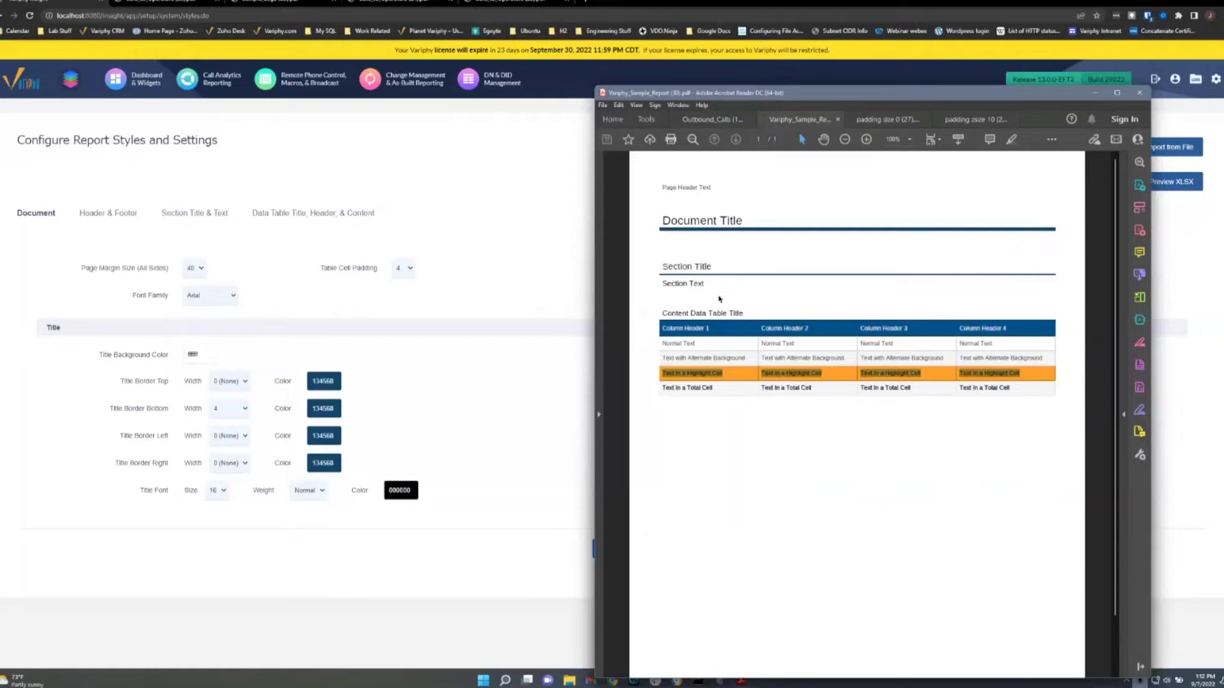
left_click(411, 272)
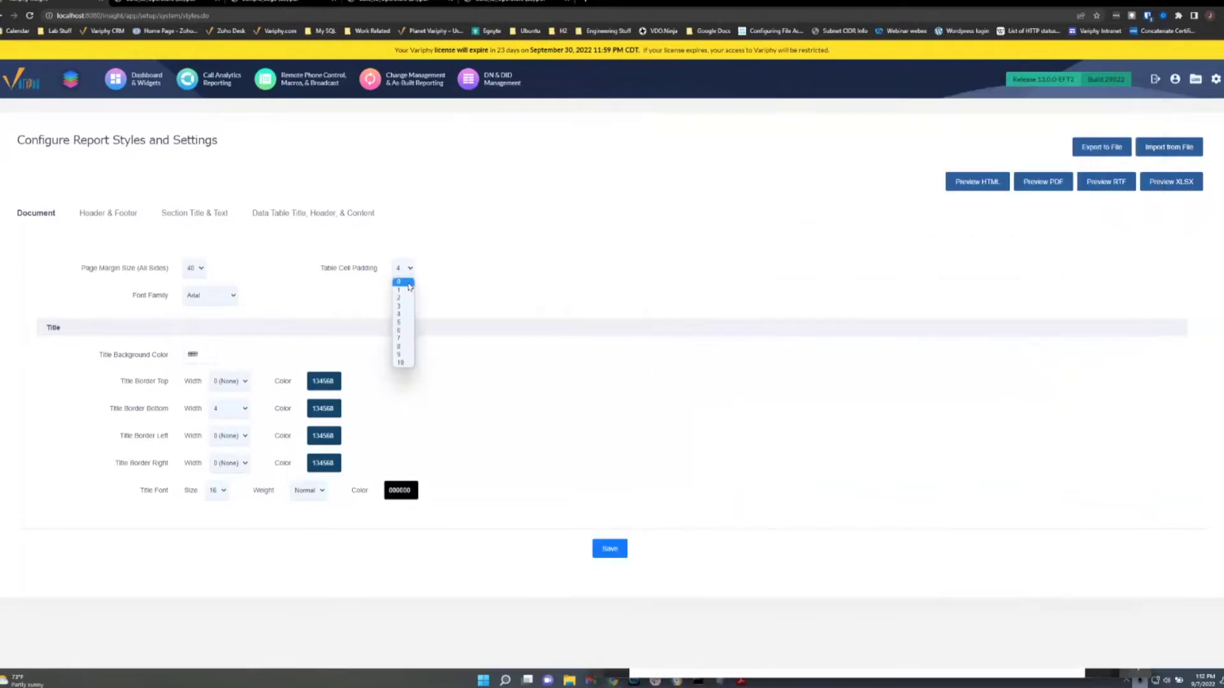
left_click(400, 314)
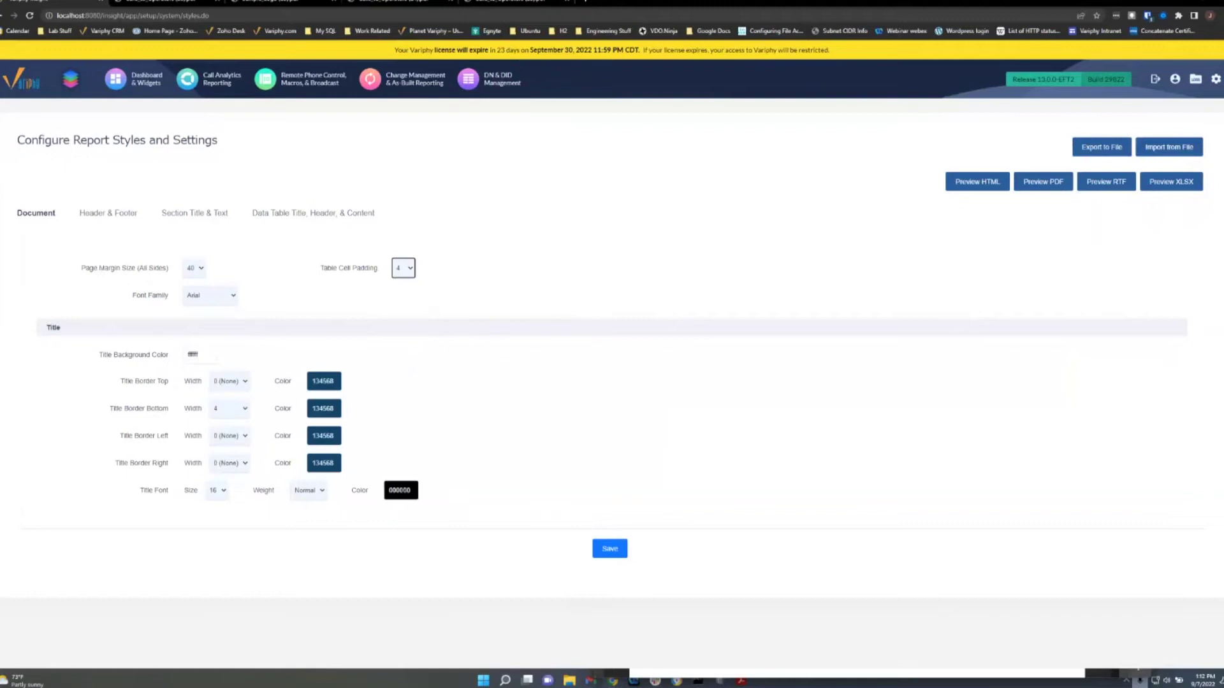
Compare the sample PDFs with padding size 0 and padding size 10, and return to the Variphy sample report.
key("alt+Tab")
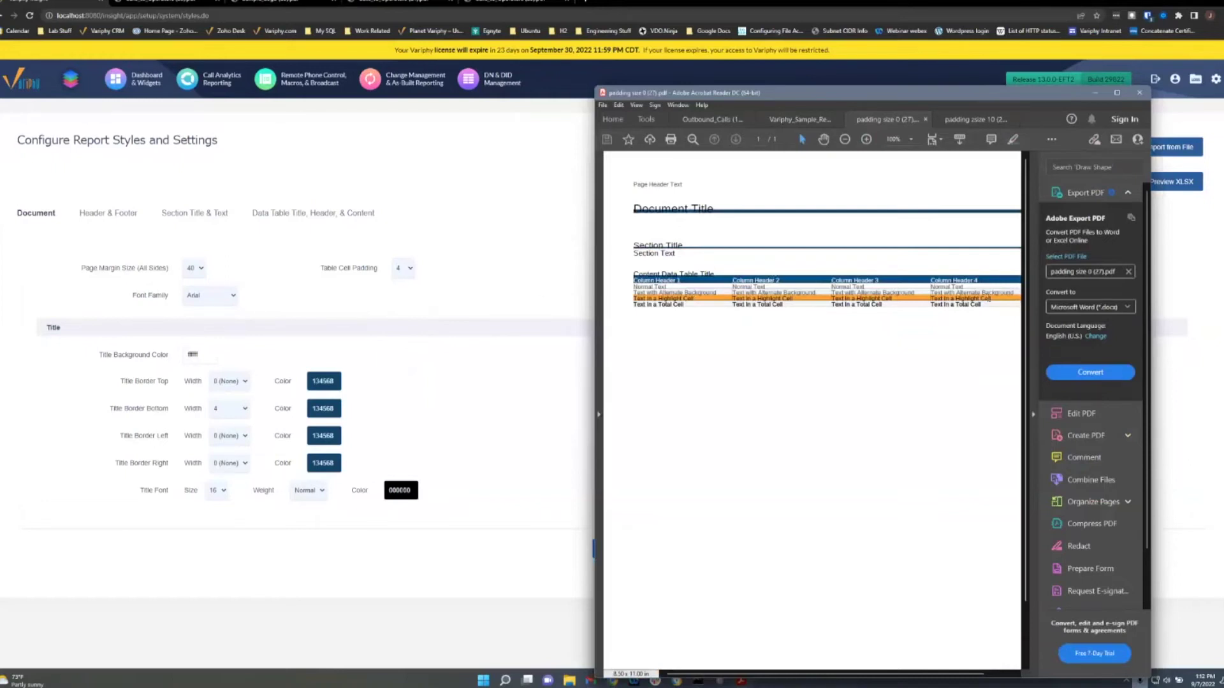
left_click(958, 120)
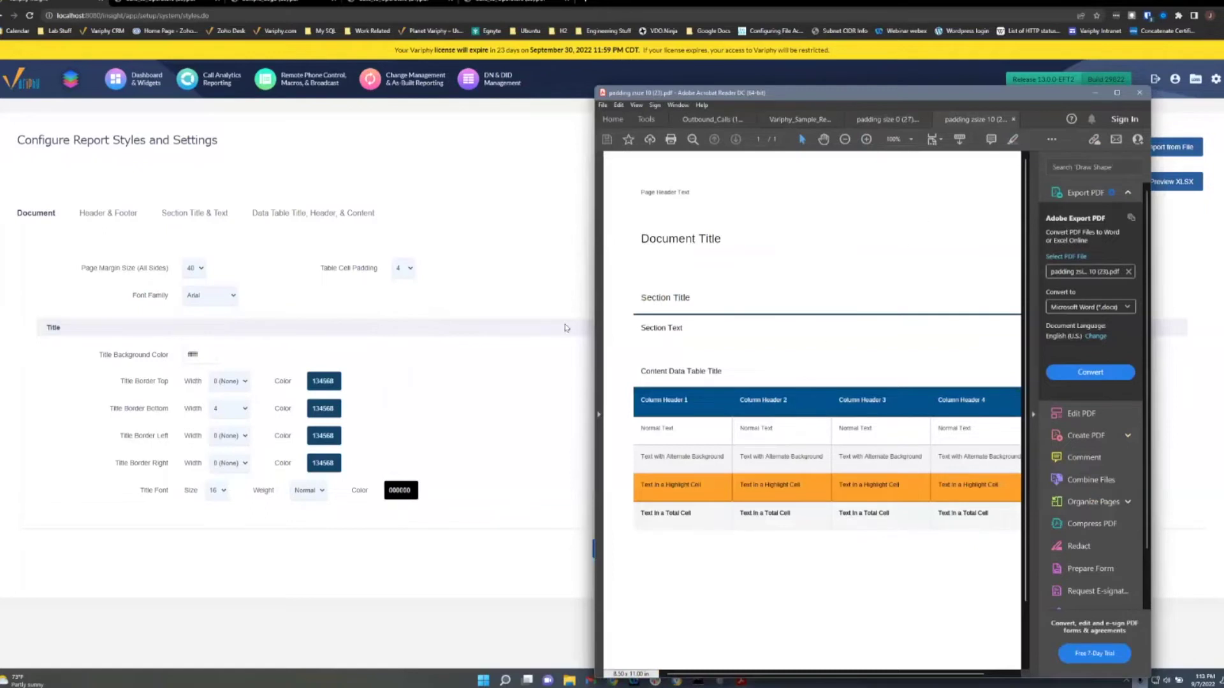
left_click(800, 119)
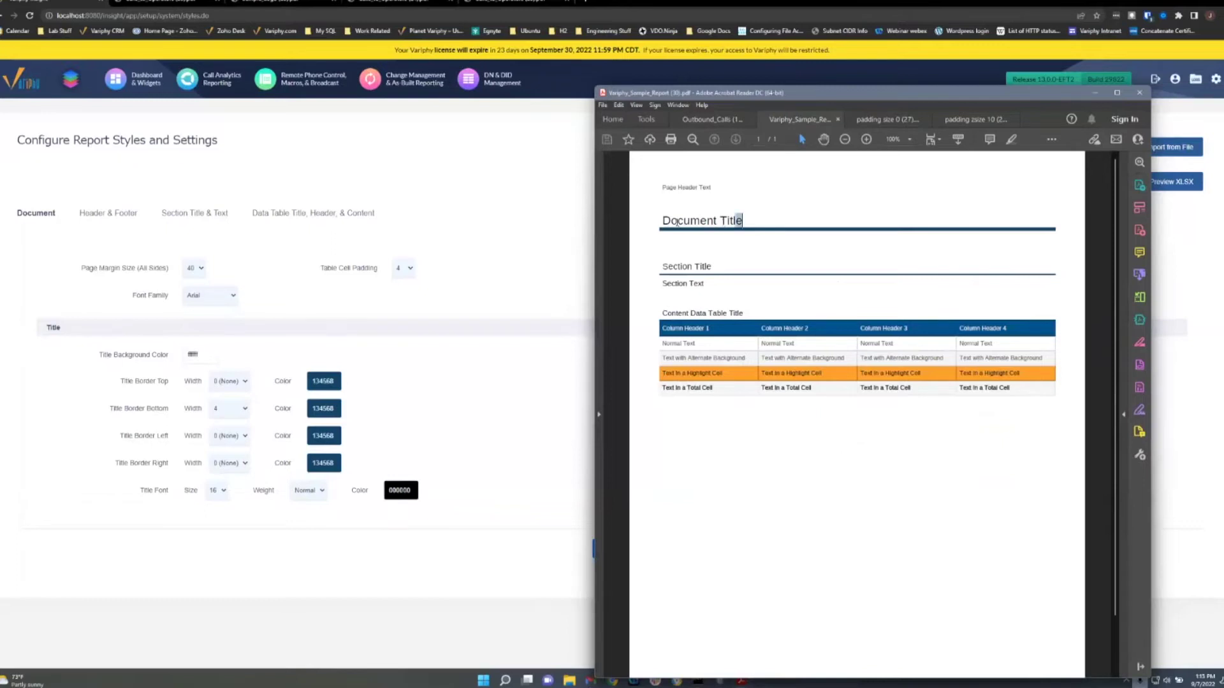
Highlight the document title in the sample PDF, try a grey title font color, and set it back to 000000.
left_click_drag(742, 221, 670, 227)
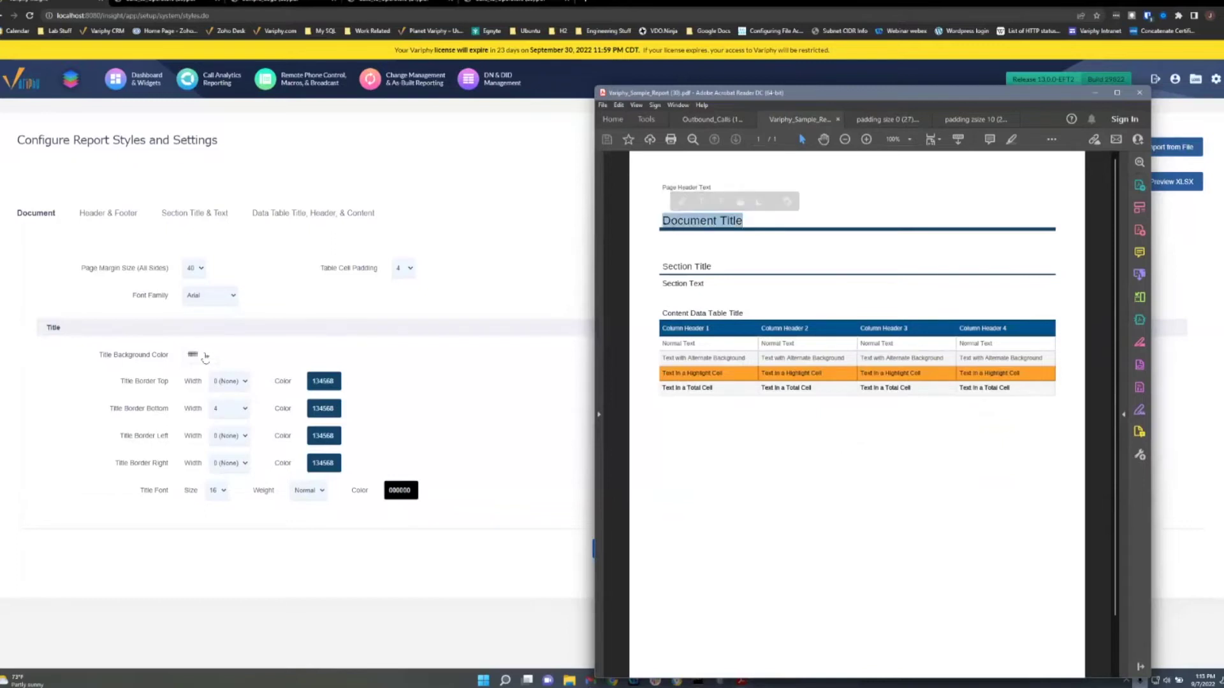
left_click(400, 493)
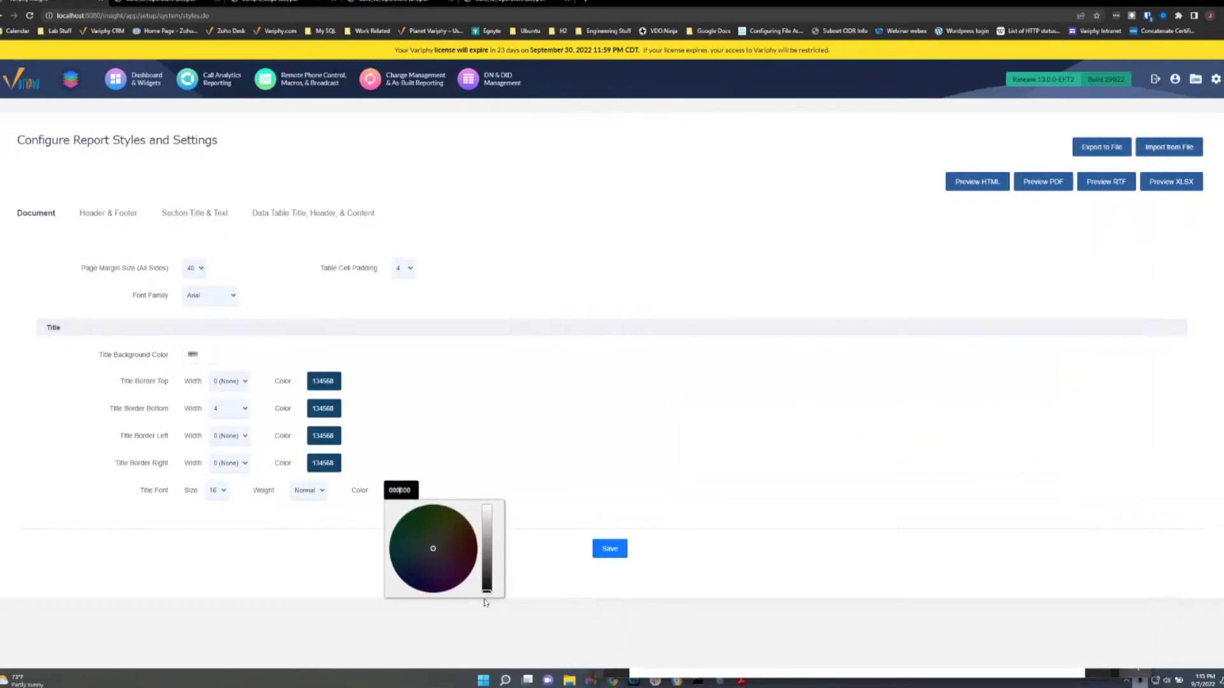
left_click(495, 545)
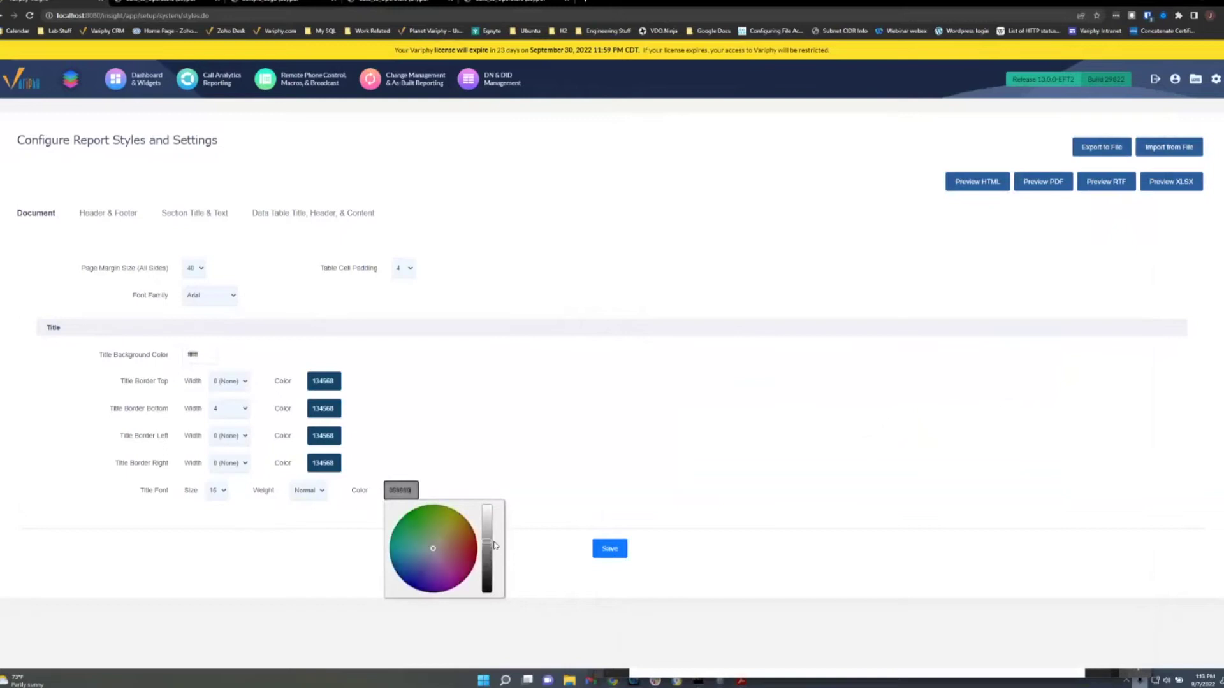
left_click_drag(494, 546, 488, 592)
left_click(467, 548)
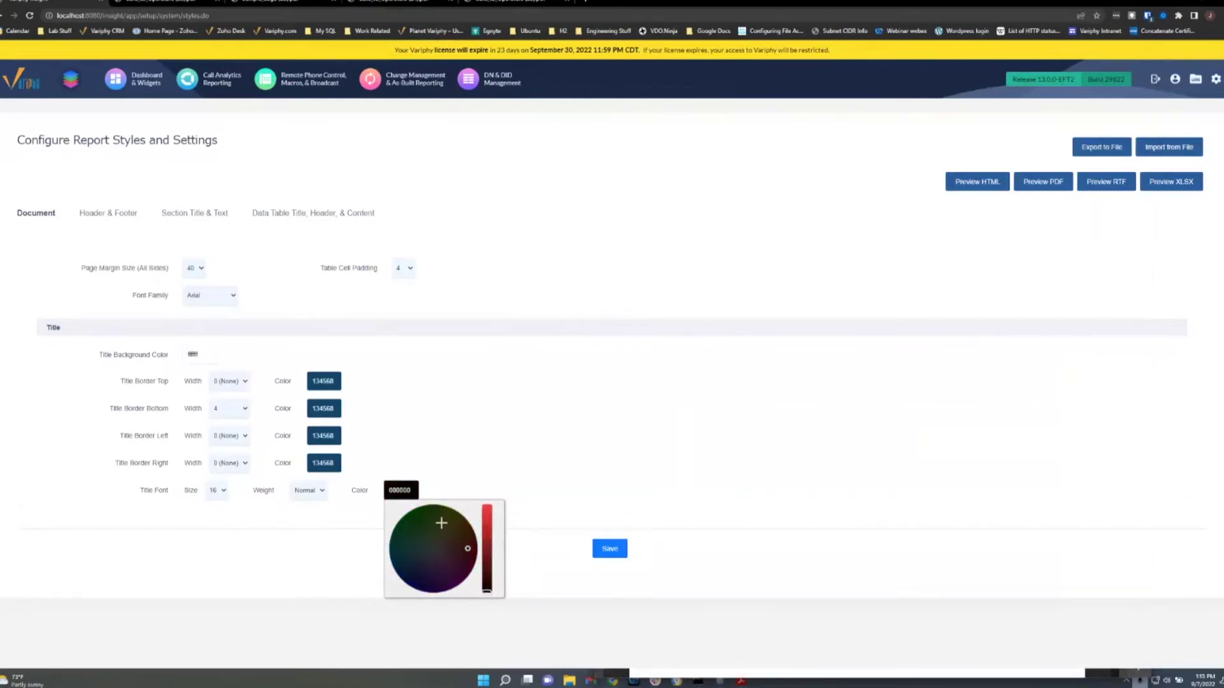
left_click(478, 479)
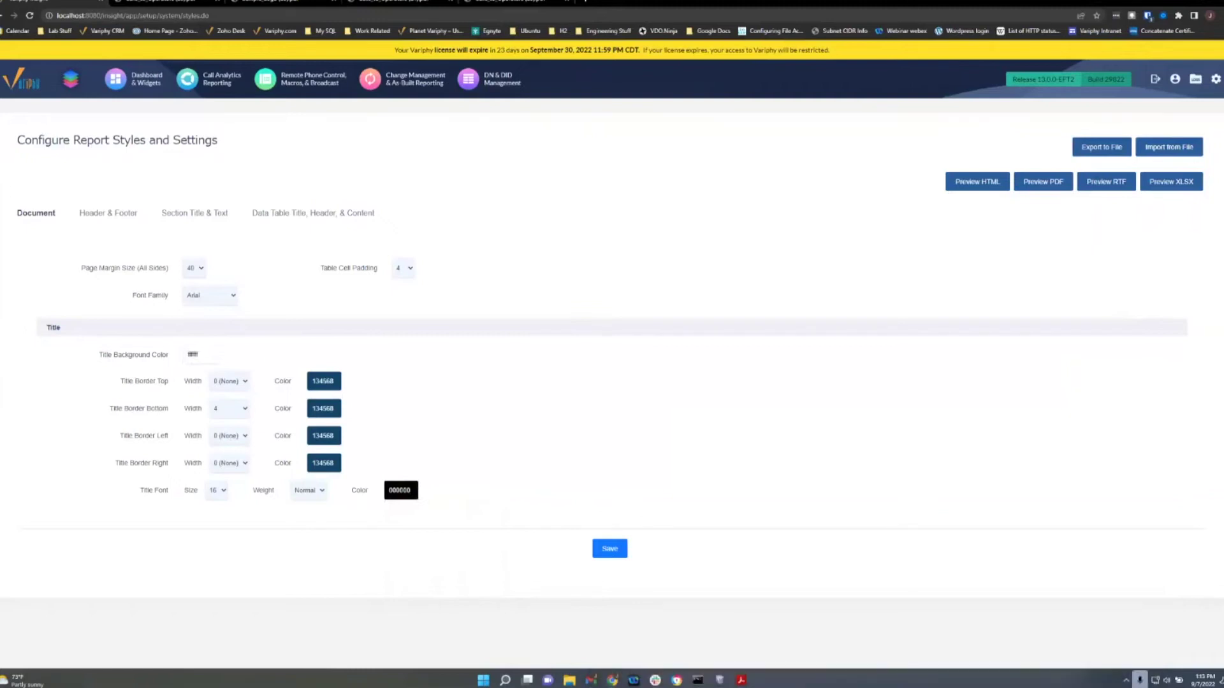
Put the sample PDF away and browse the header and footer settings, then the section title and text settings.
key("alt+Tab")
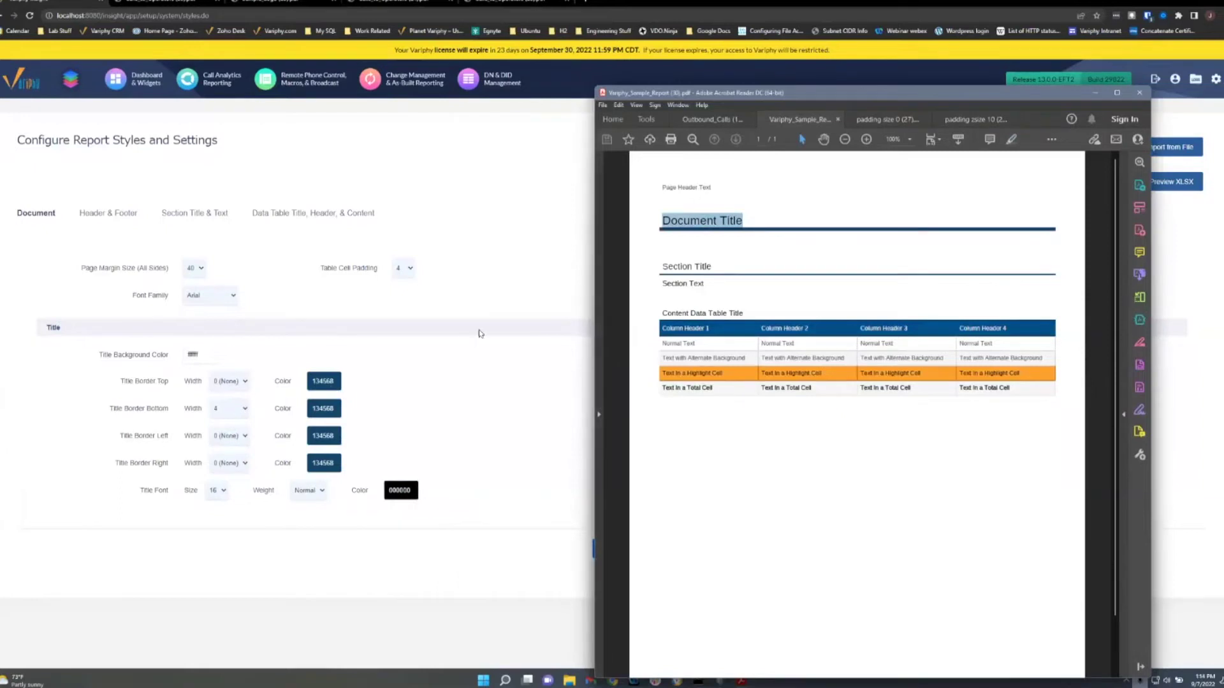
left_click(1095, 92)
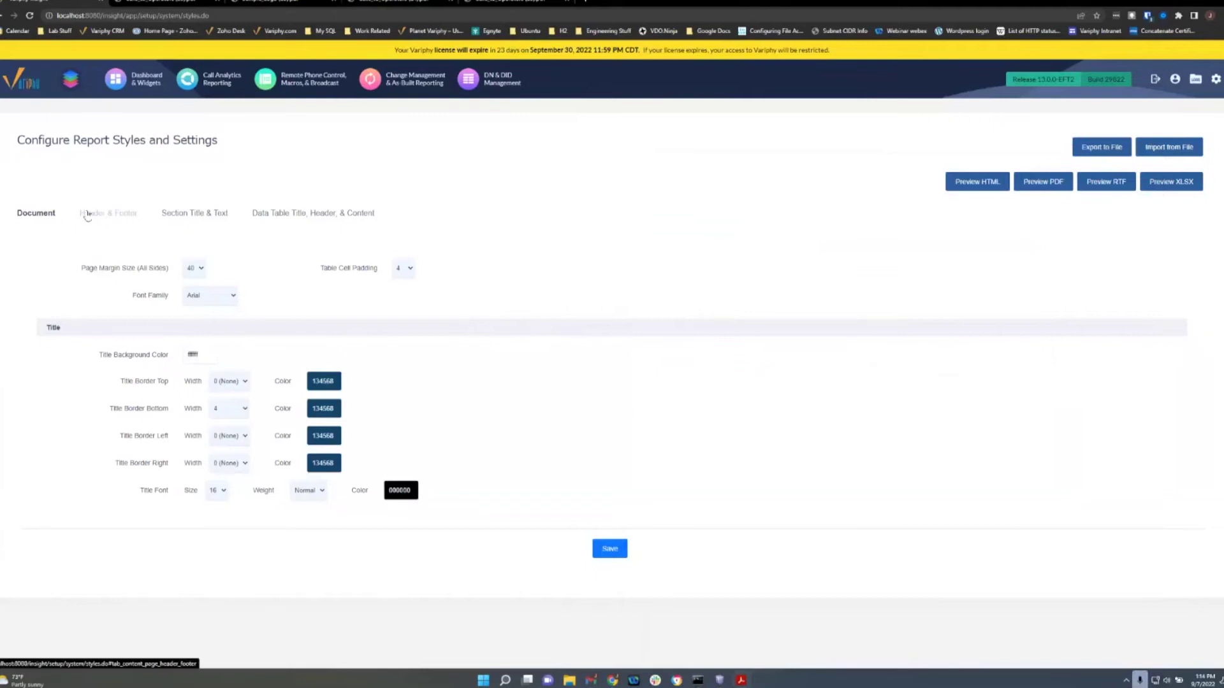
left_click(125, 217)
left_click(185, 216)
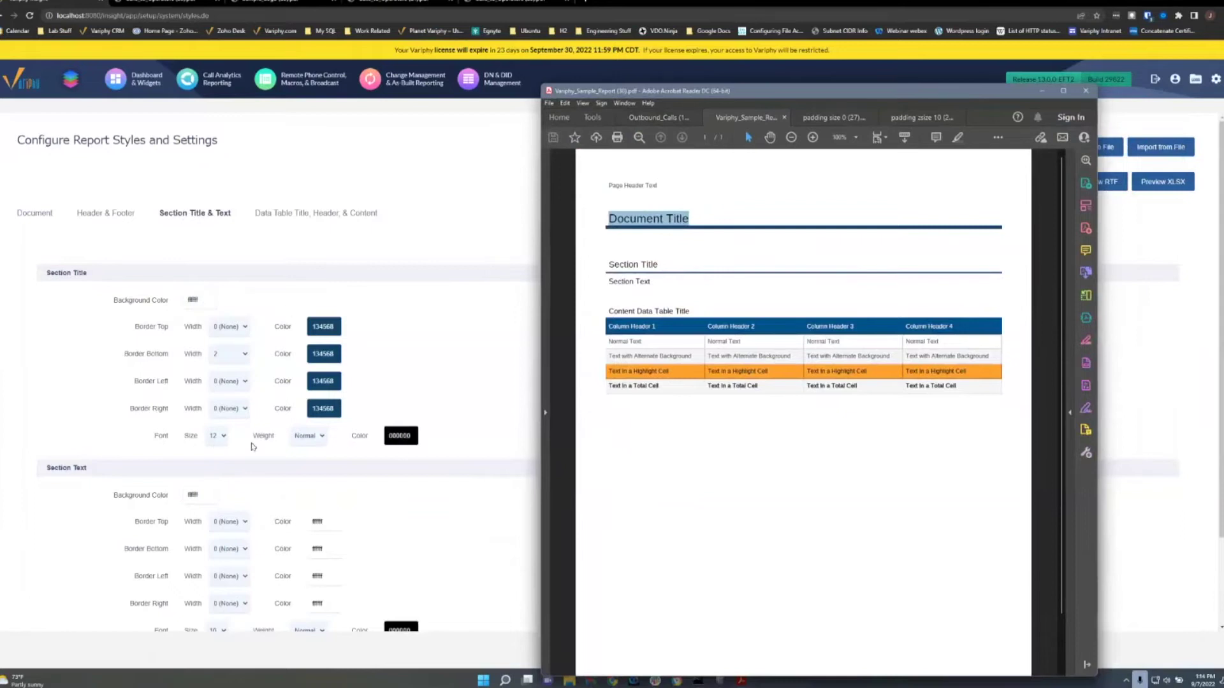
Examine the section title's font weight options and the section text settings against the matching text in the sample PDF.
left_click(320, 440)
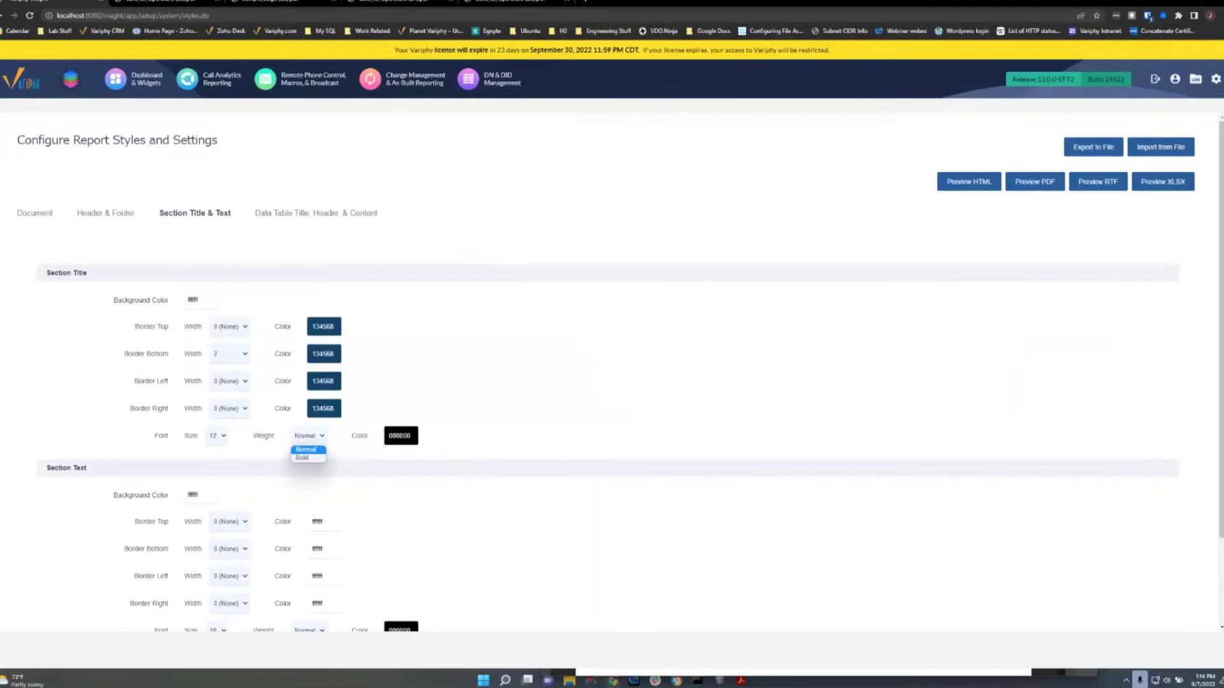
key("Escape")
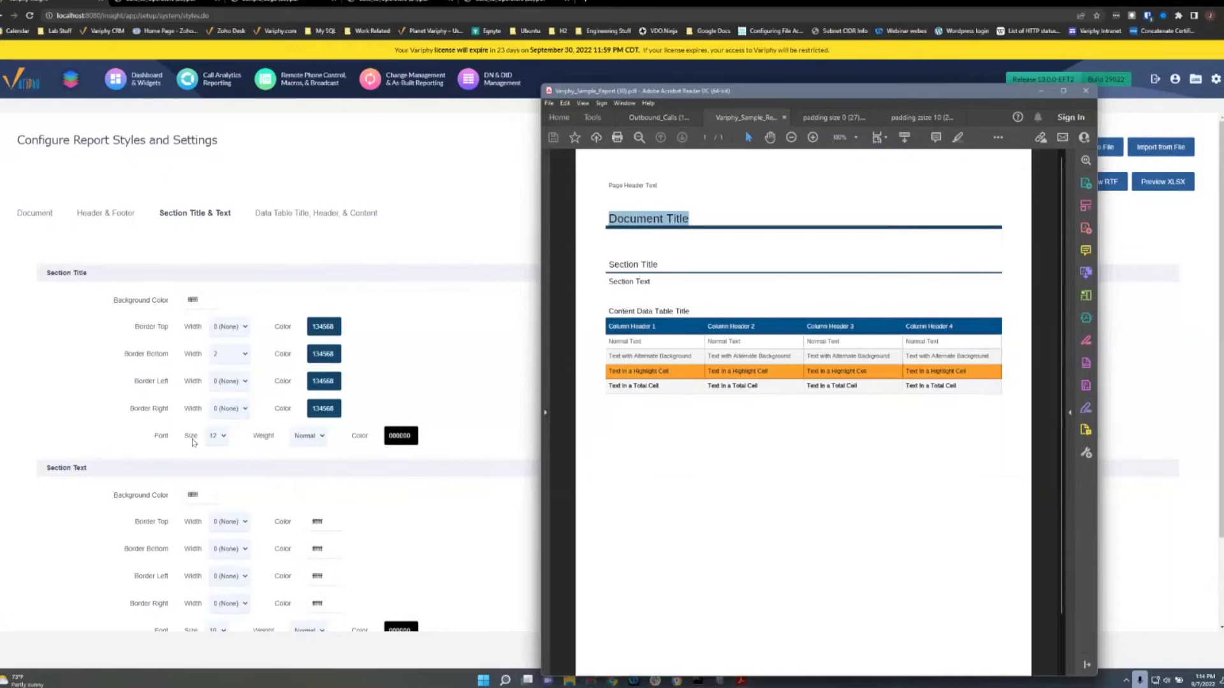
scroll(390, 517, "down", 2)
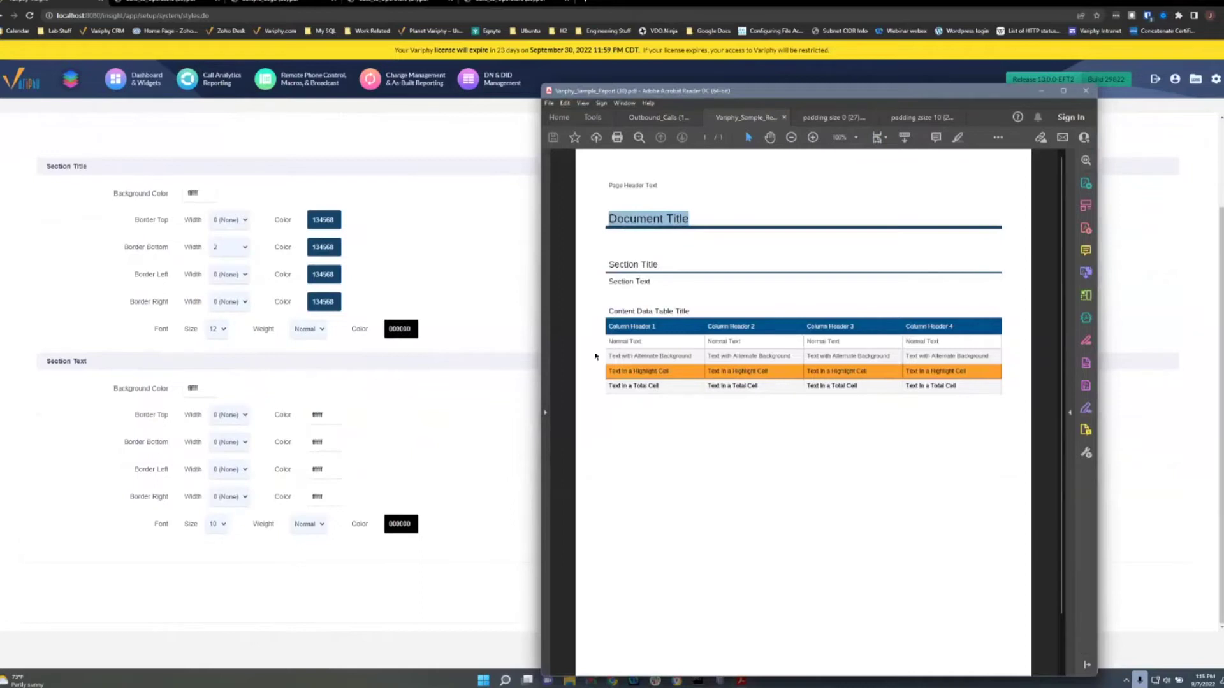
left_click_drag(655, 283, 608, 282)
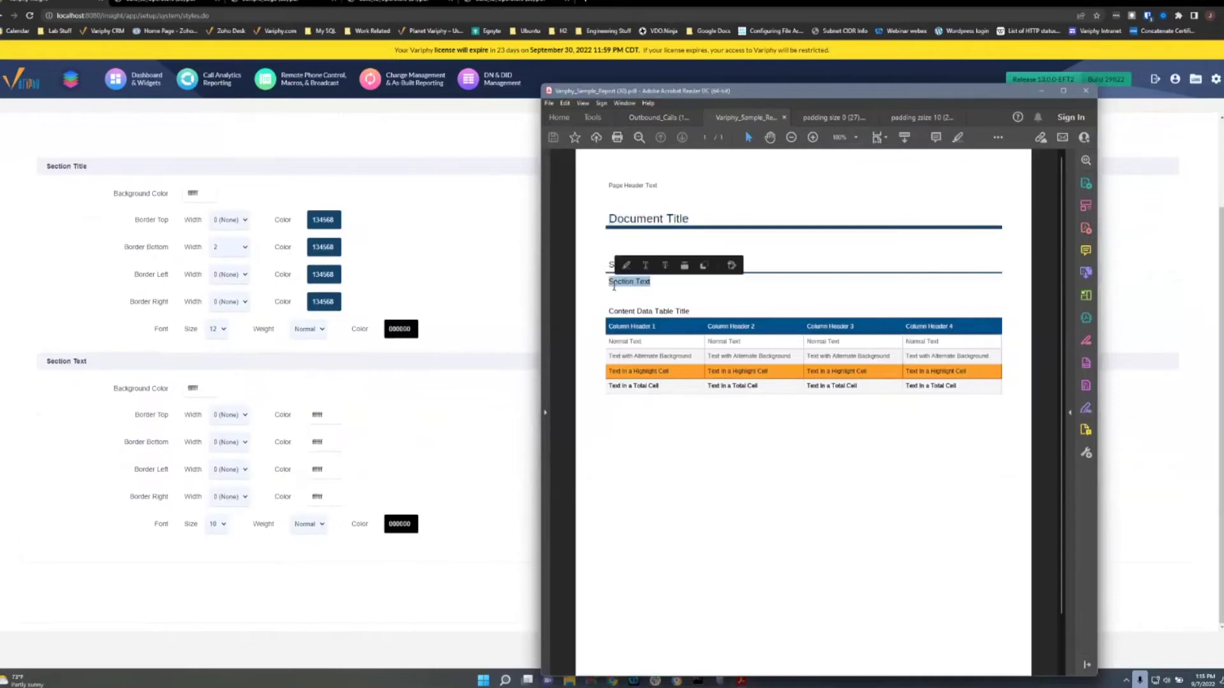
scroll(404, 232, "up", 3)
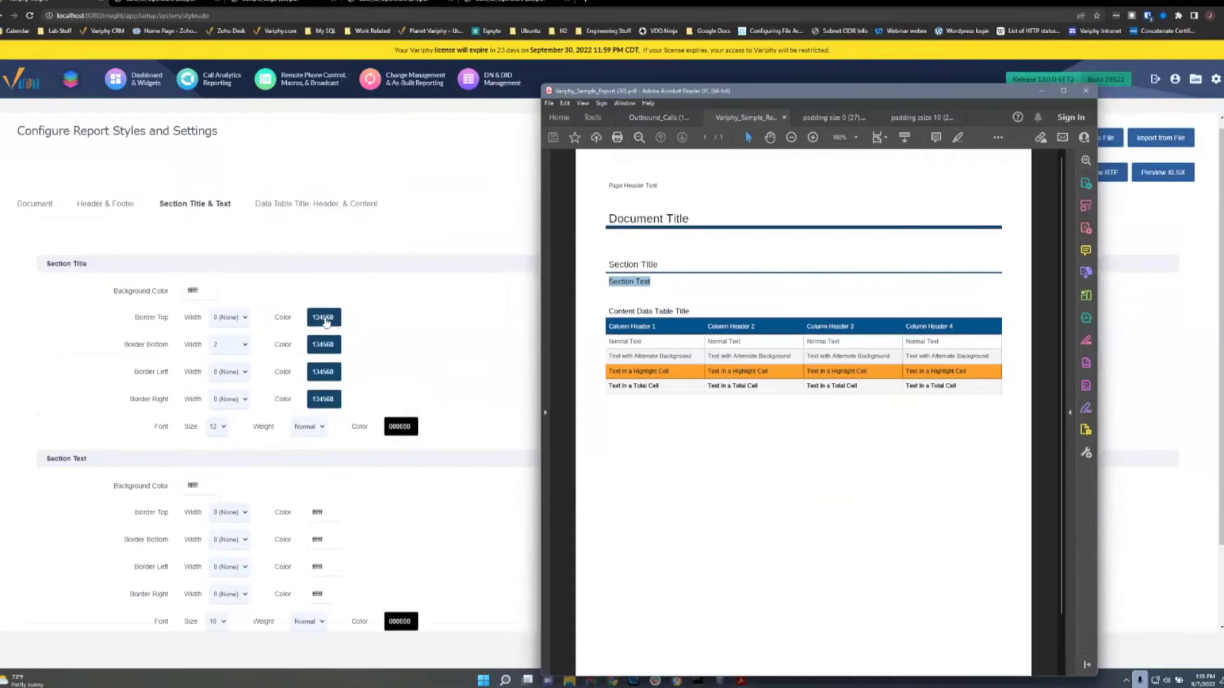
Check the section title's top border color choices and save the section title and text settings.
left_click(325, 322)
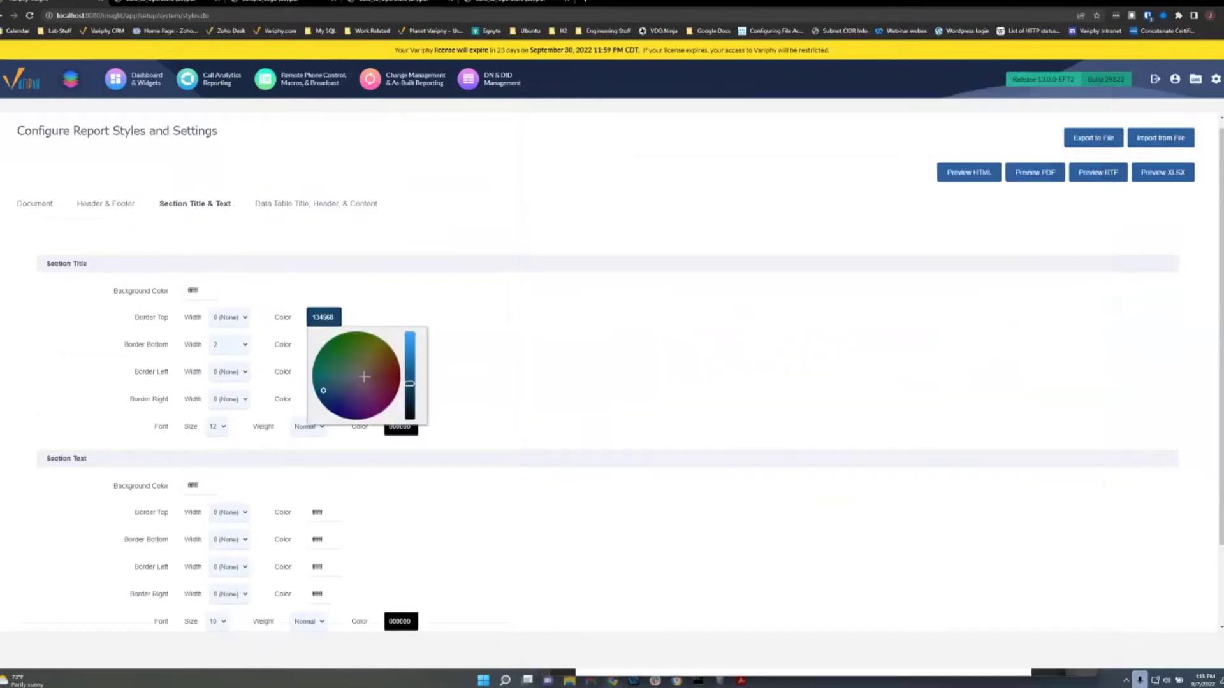
left_click(403, 299)
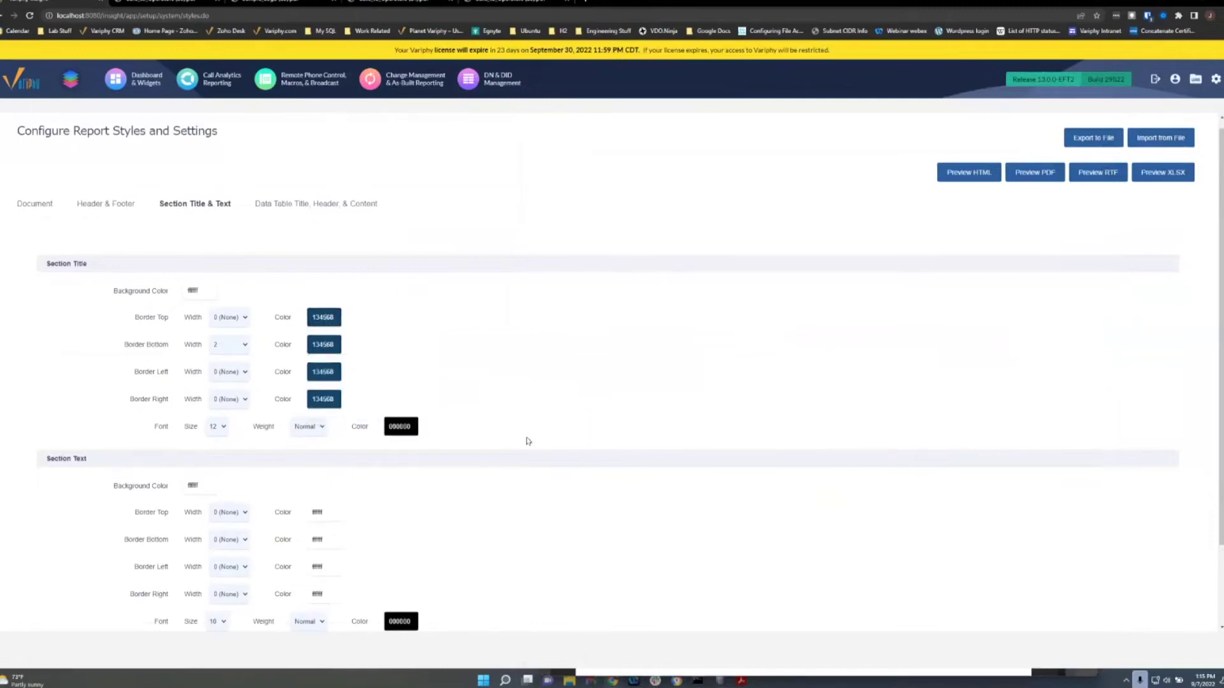
scroll(527, 442, "down", 1)
scroll(527, 443, "down", 2)
left_click(606, 591)
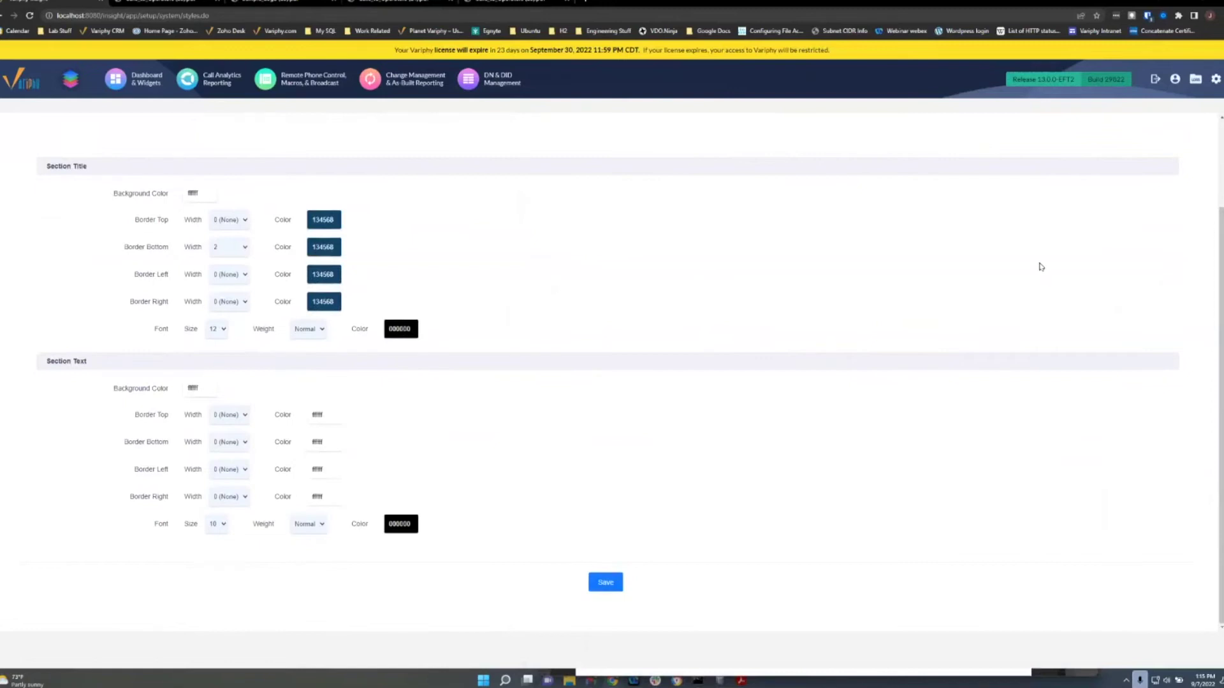
scroll(1061, 205, "up", 1)
scroll(1061, 205, "up", 2)
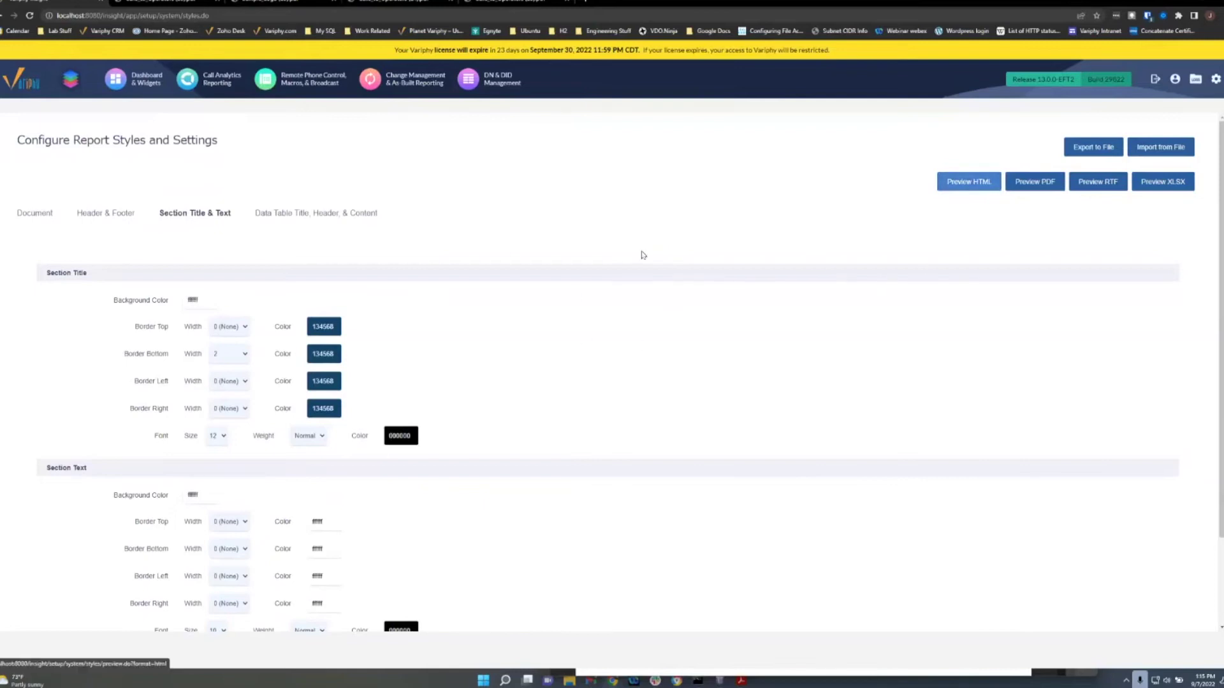
Open the data table title, header and content settings and compare them with the enlarged data table title in the sample PDF.
left_click(313, 218)
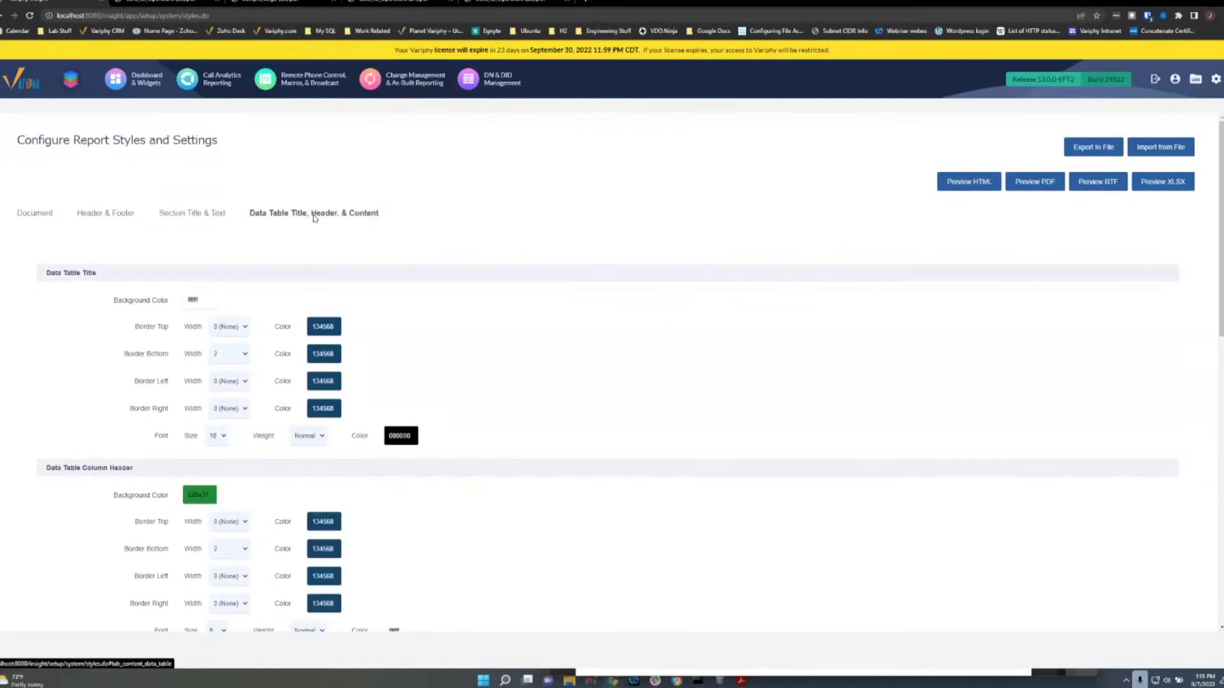
scroll(538, 278, "down", 2)
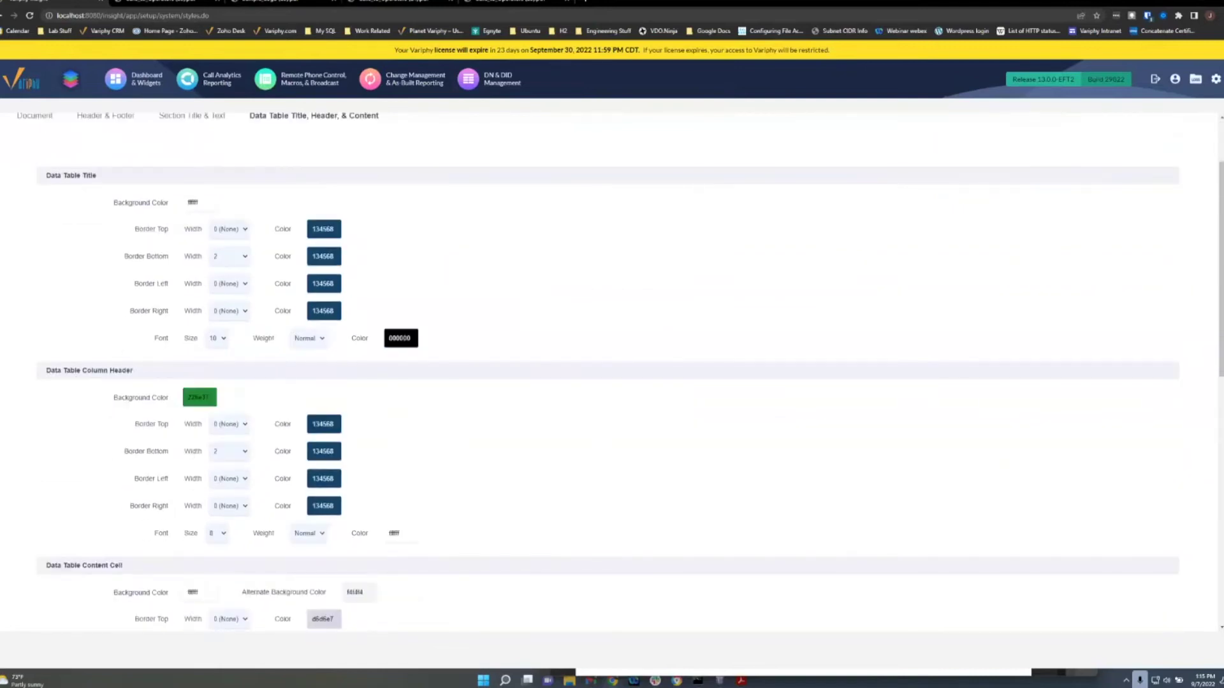
key("alt+Tab")
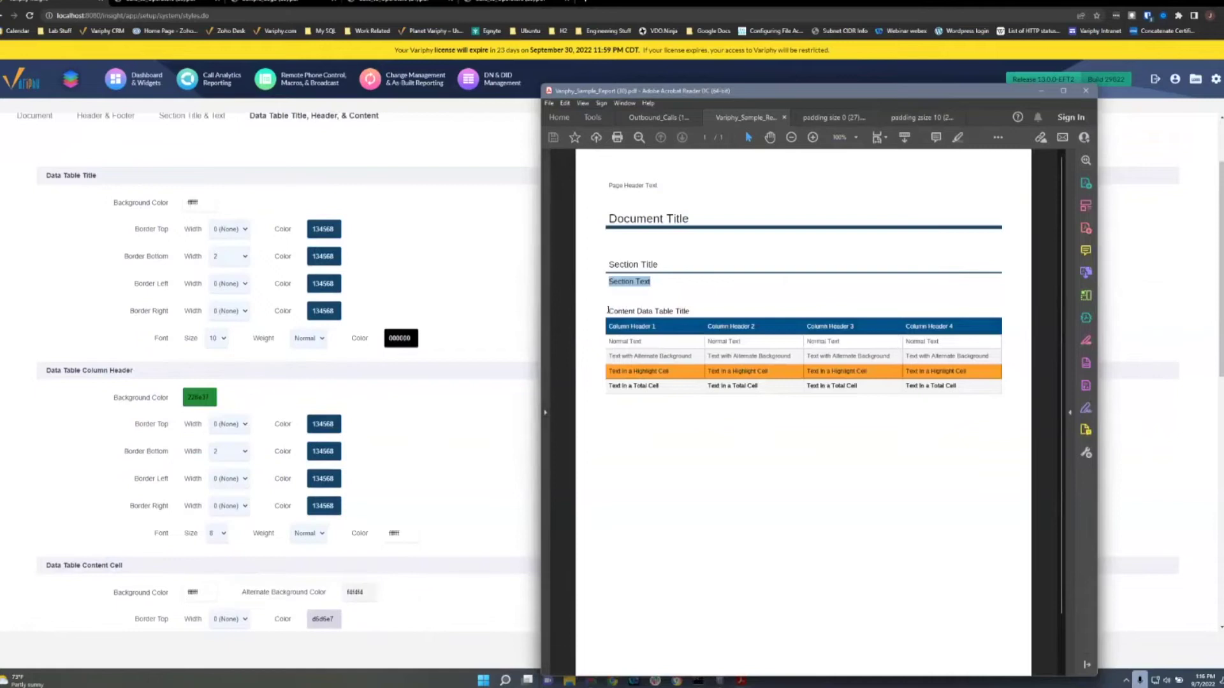
left_click_drag(607, 311, 690, 311)
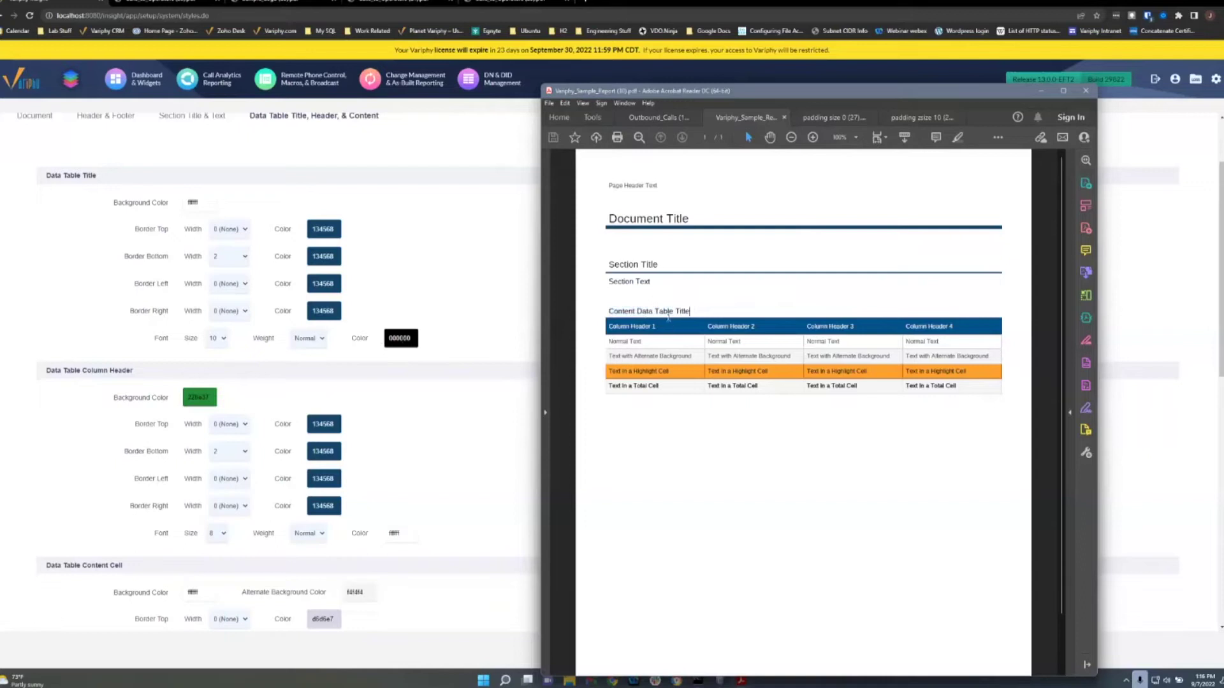
left_click(812, 137)
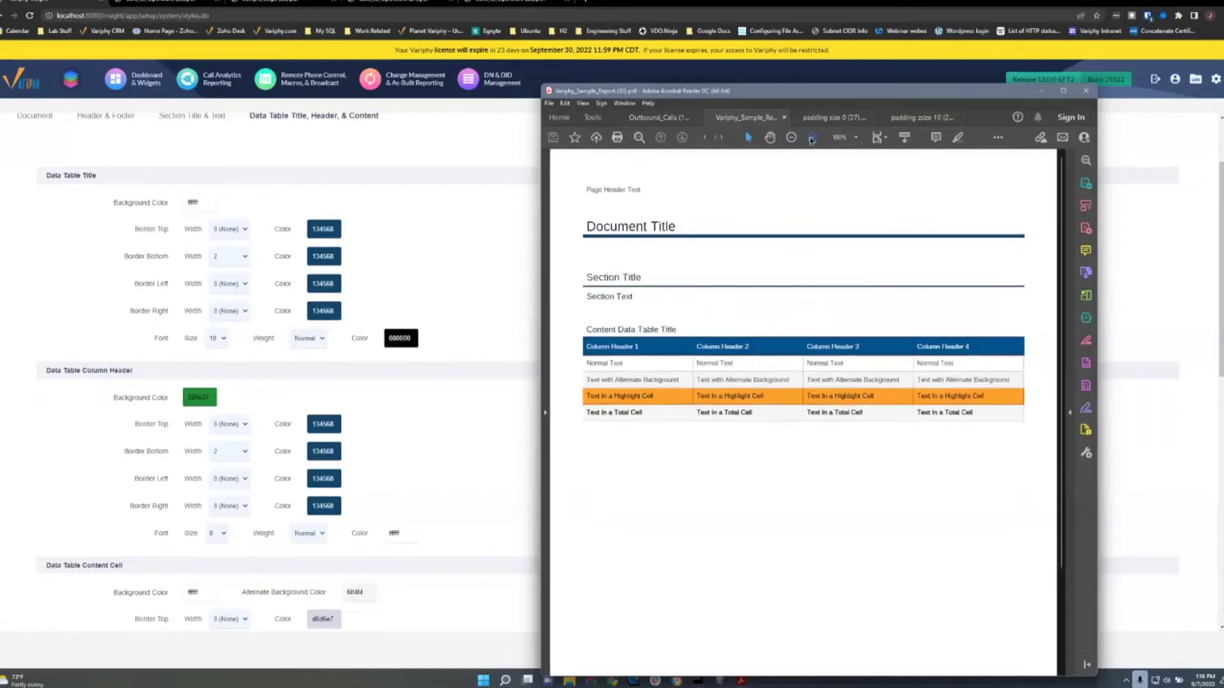
scroll(759, 246, "up", 2)
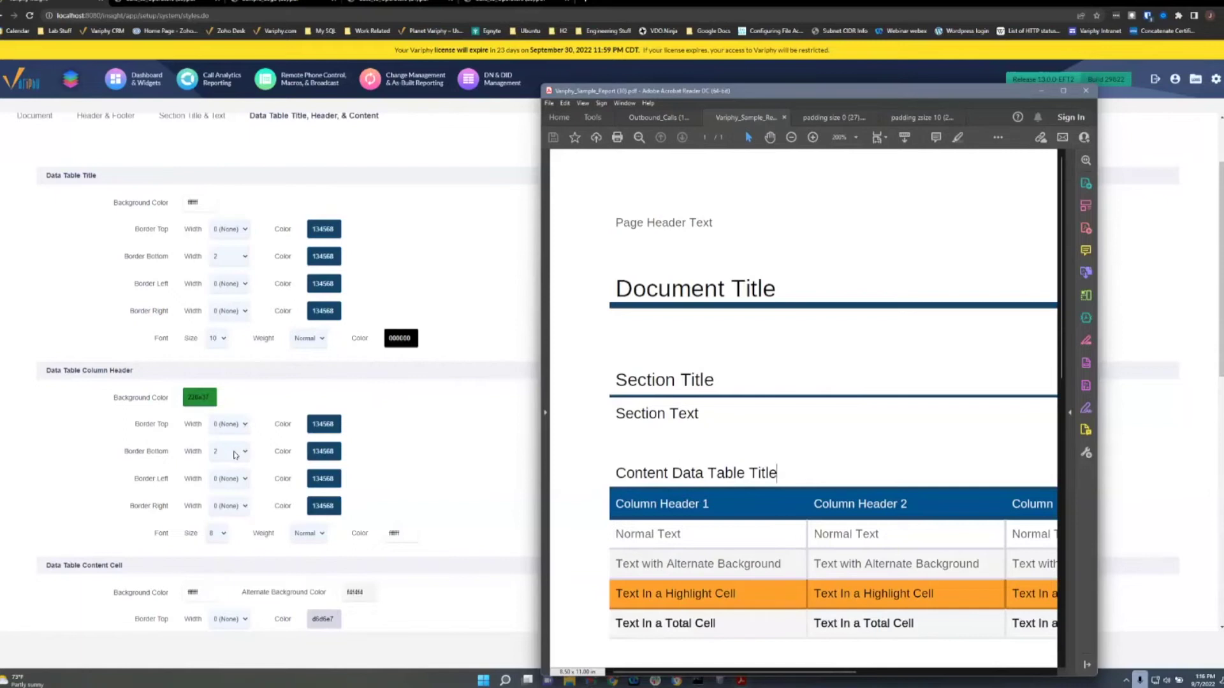
Check the data table column header's font color choices and return to the Variphy sample report fitted to page width.
left_click(397, 534)
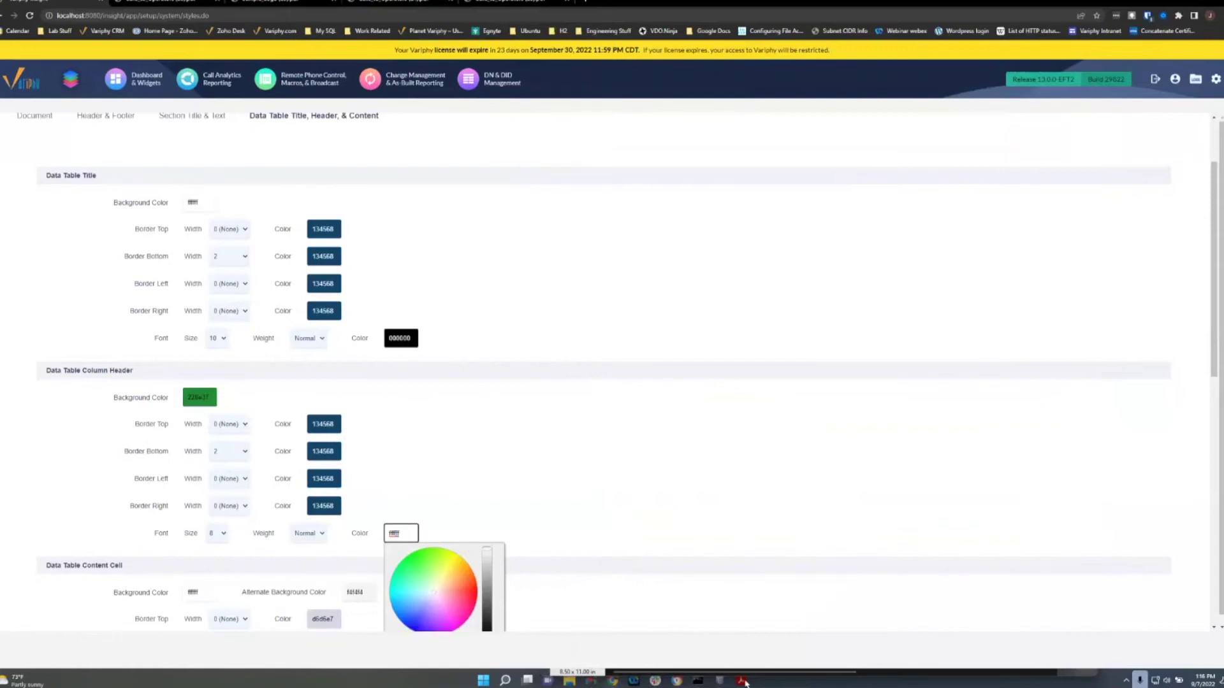
mouse_move(741, 681)
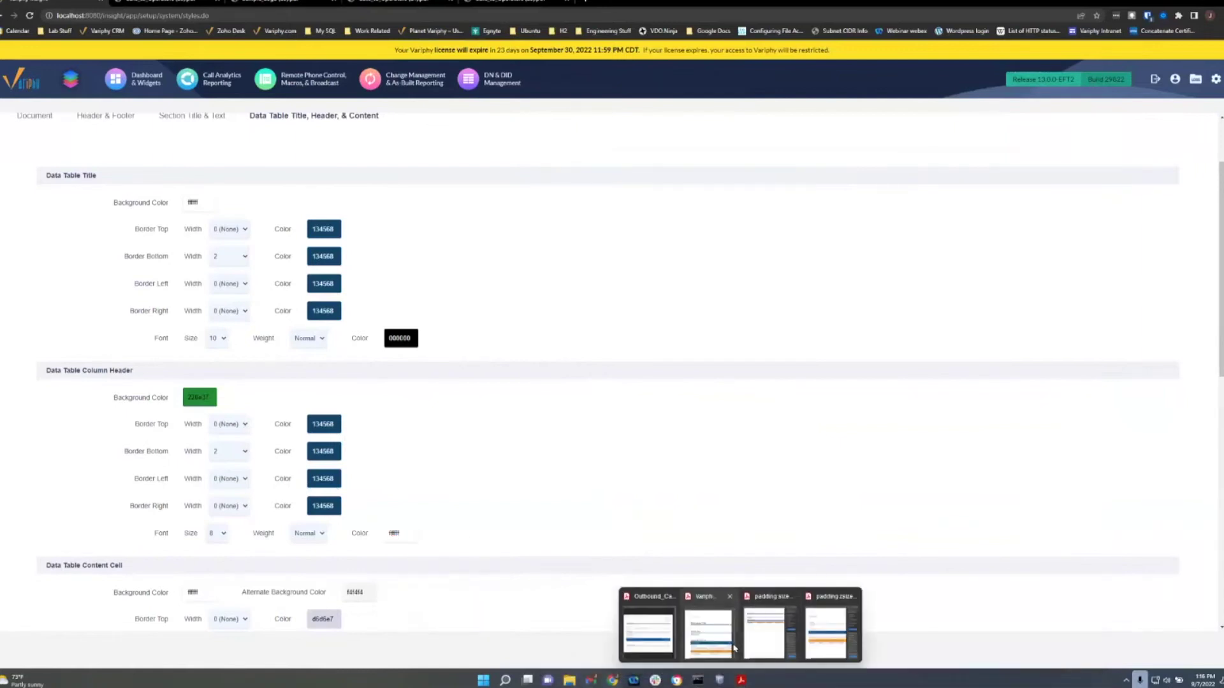
left_click(709, 628)
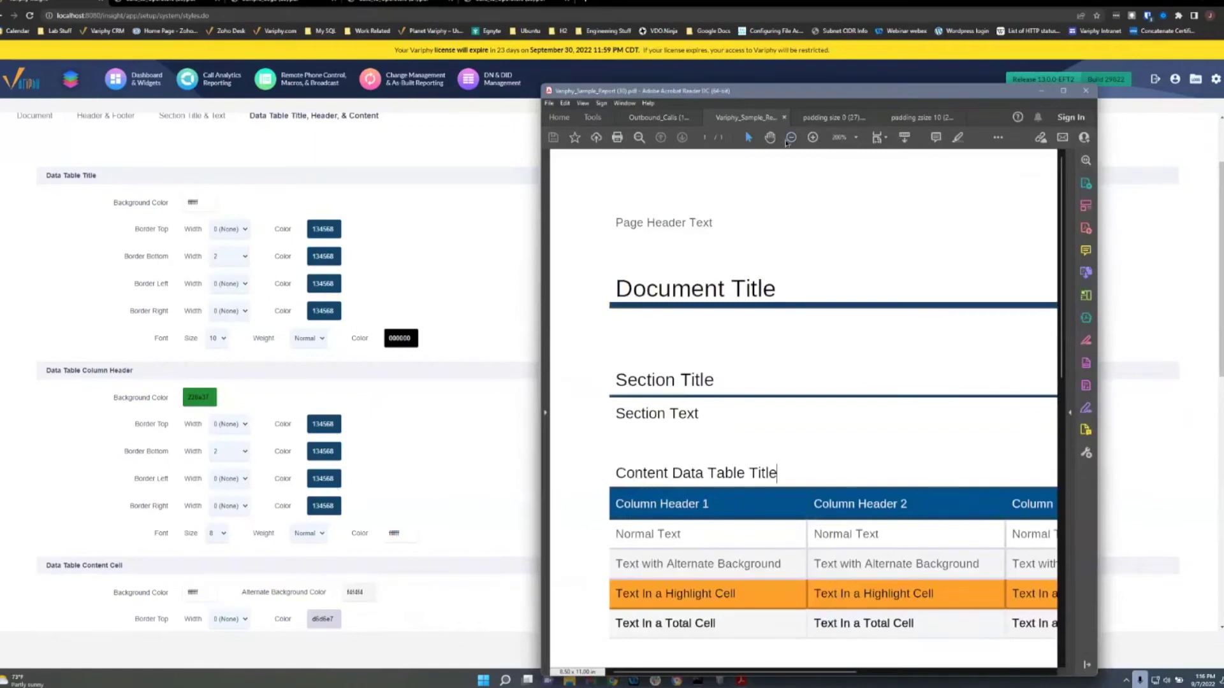
key("ctrl+2")
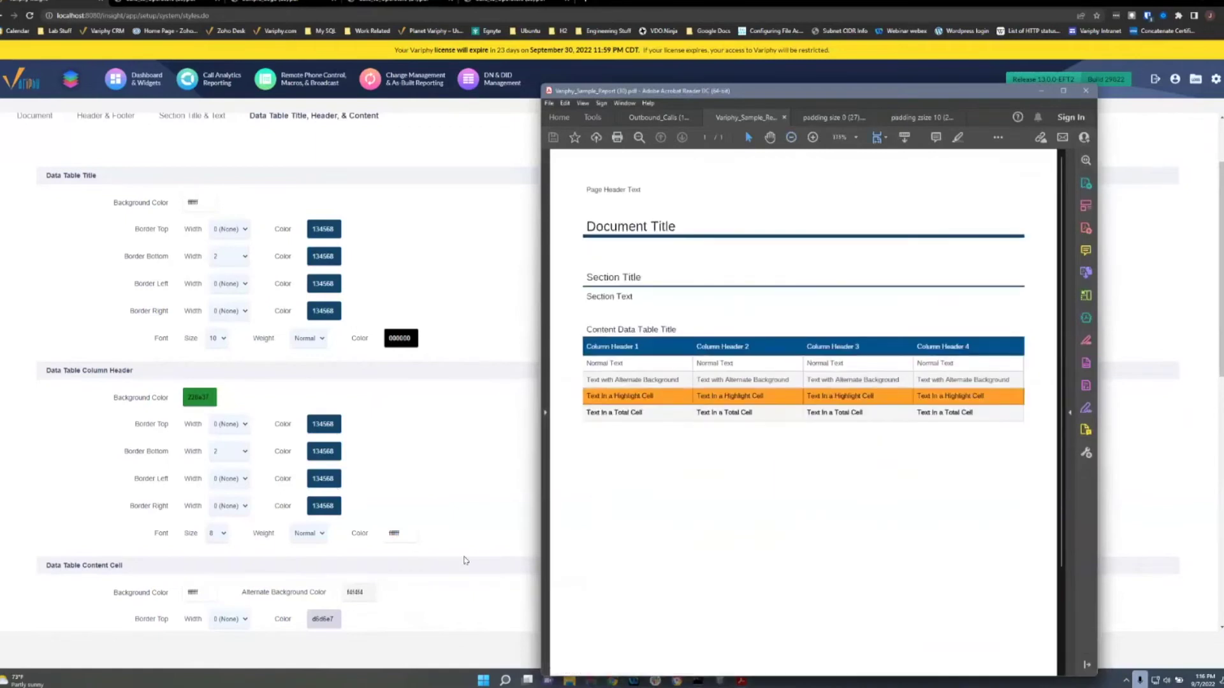
Examine the data table content cell and highlight cell settings against the matching highlighted rows in the sample PDF.
scroll(482, 498, "down", 3)
scroll(482, 497, "down", 2)
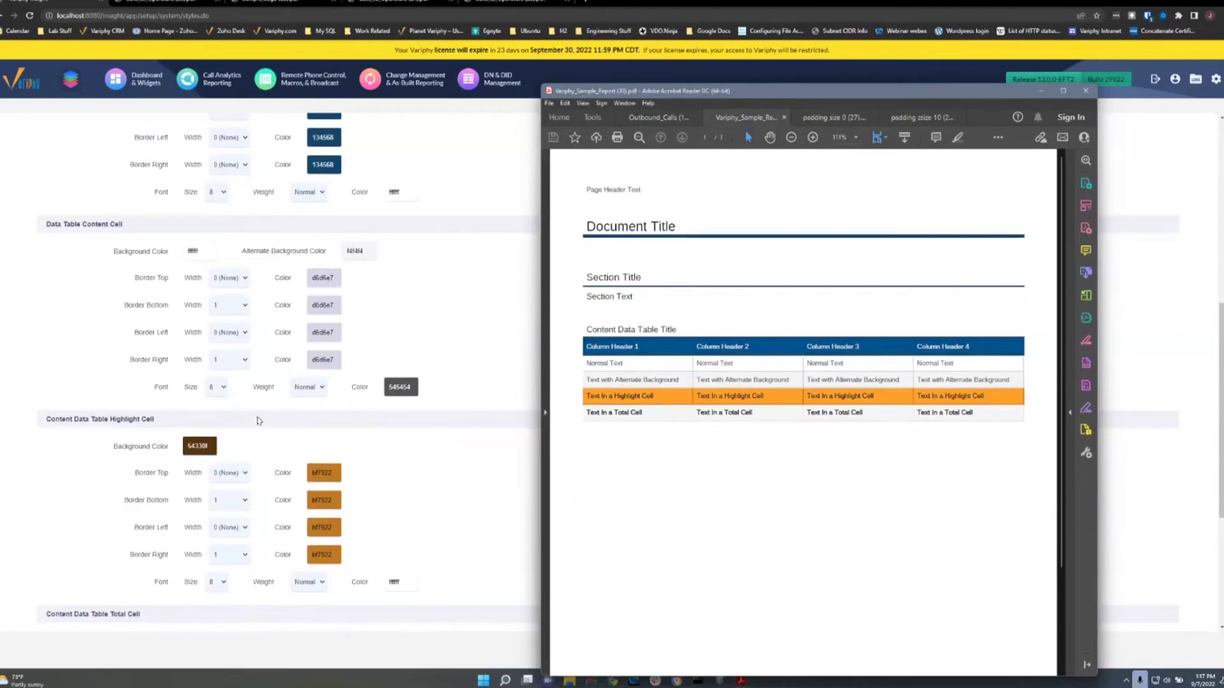
scroll(382, 447, "down", 2)
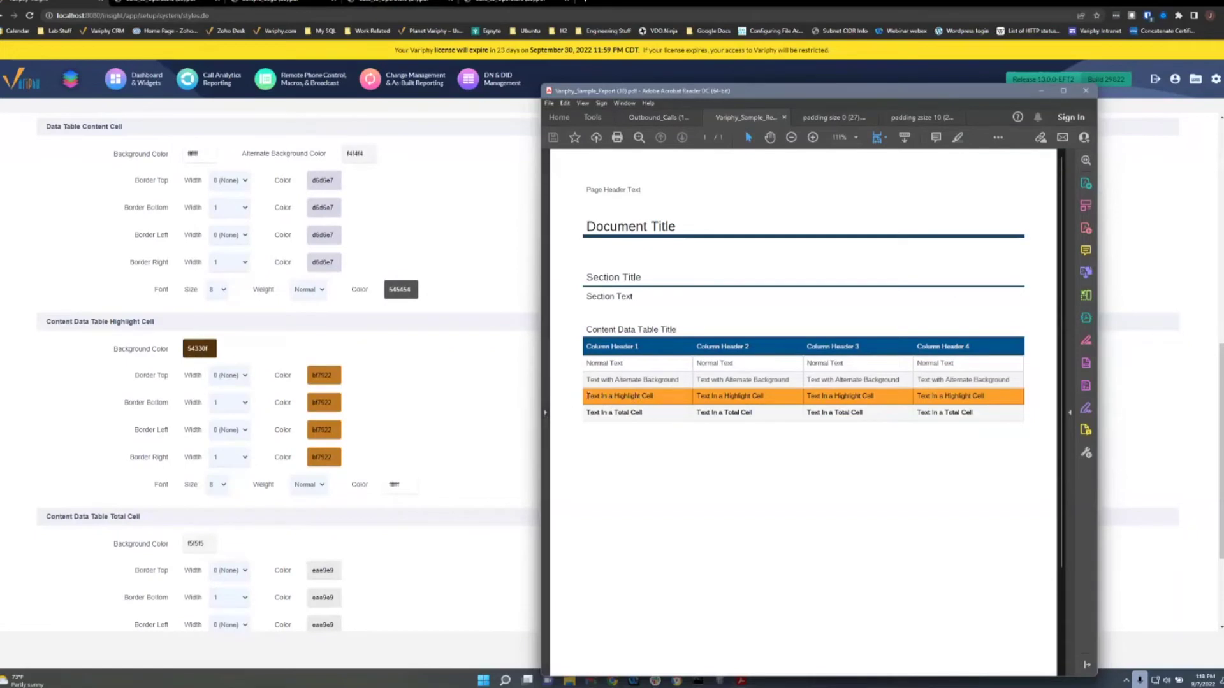
left_click_drag(586, 396, 677, 406)
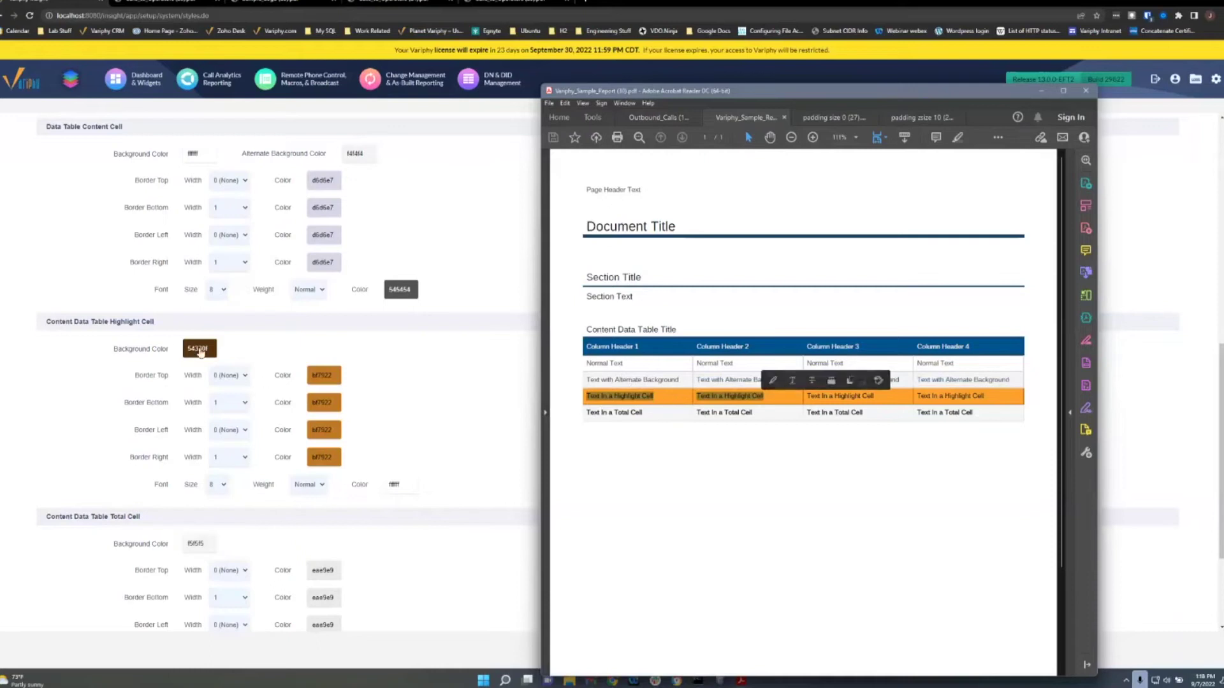
scroll(364, 415, "down", 1)
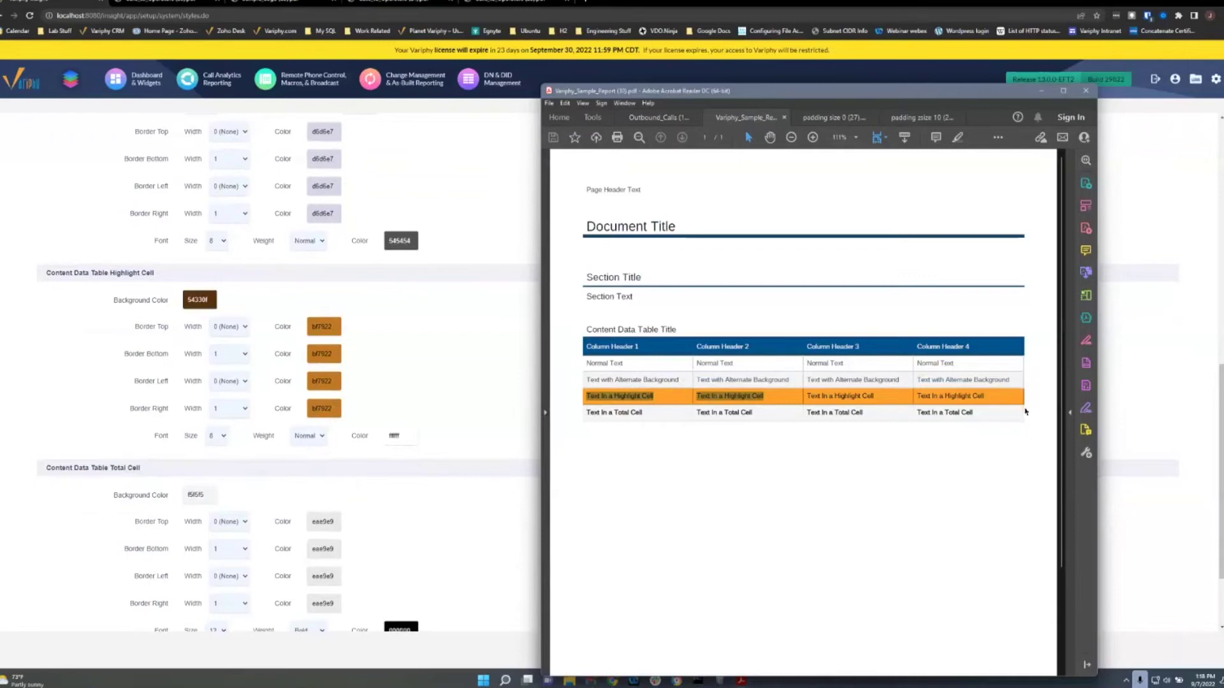
Compare the data table total cell settings with the total row in the sample PDF, and put the PDF away.
left_click(440, 528)
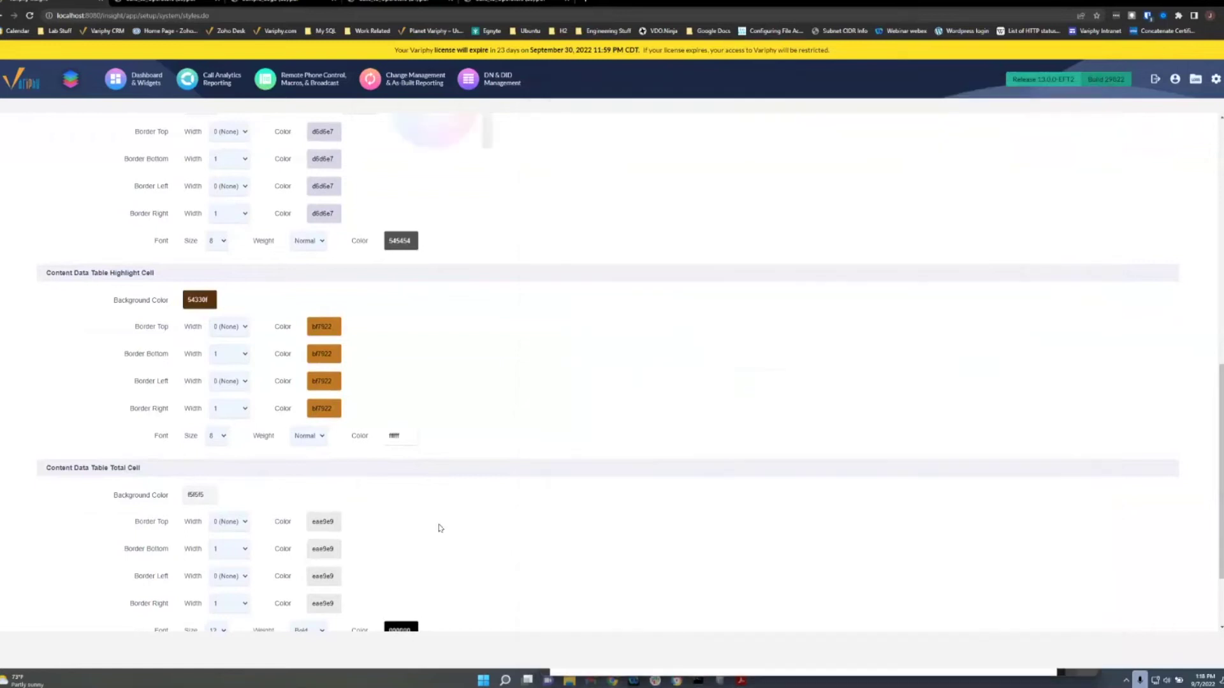
scroll(440, 529, "down", 2)
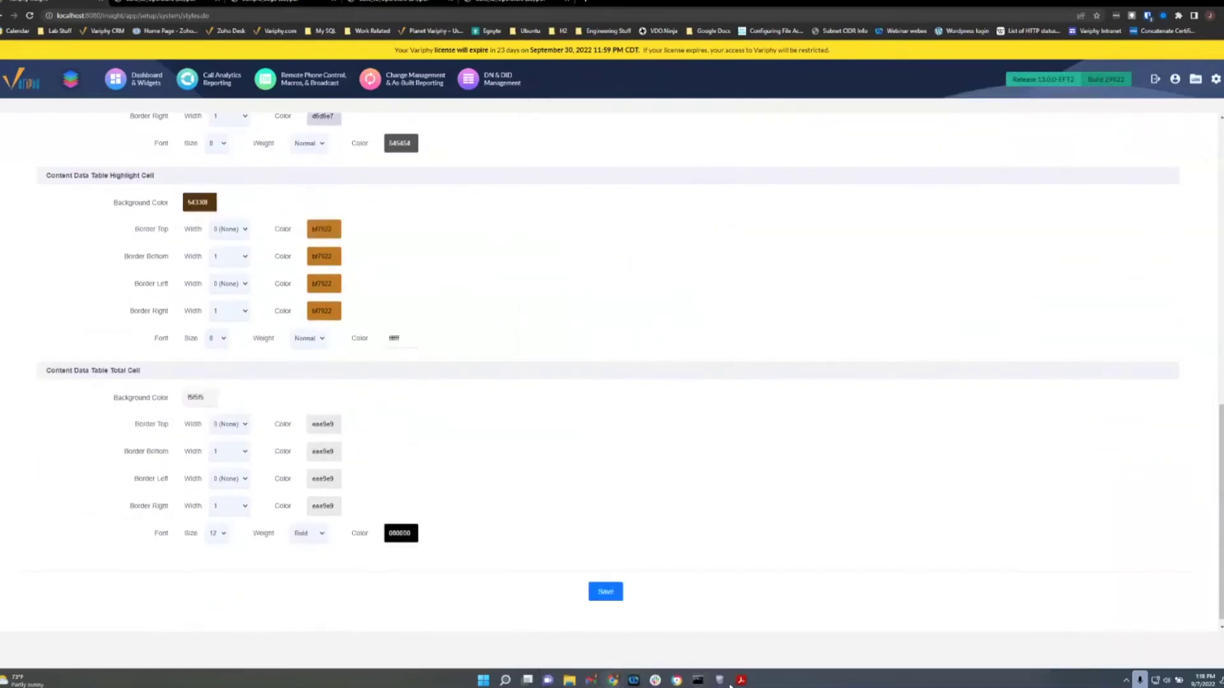
mouse_move(739, 681)
left_click(708, 631)
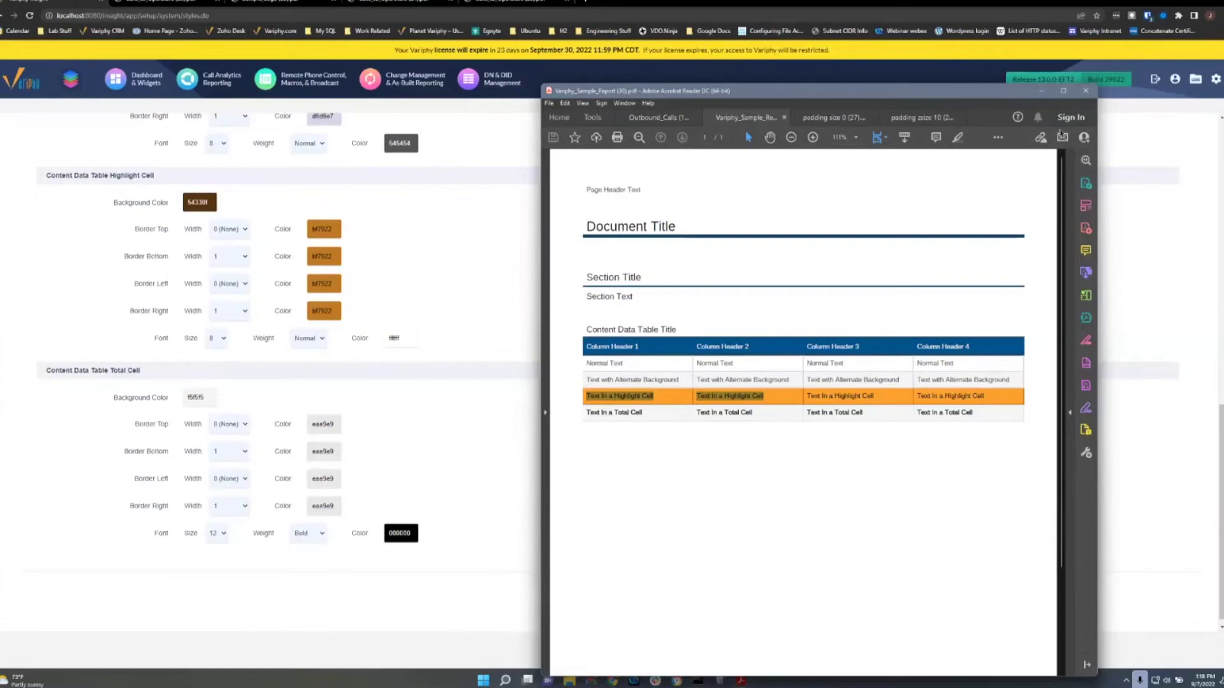
left_click(1042, 93)
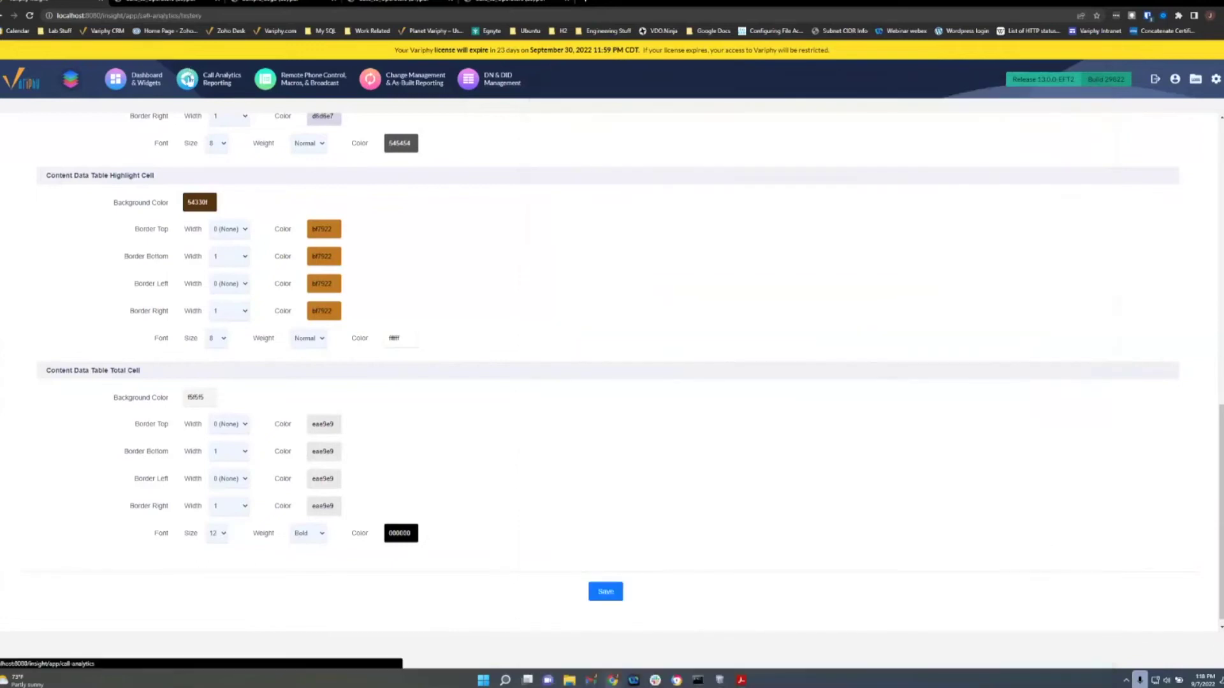
Open the Calls to Operators report in Call Analytics Reporting and examine the original called party numbers in its search sets.
left_click(189, 80)
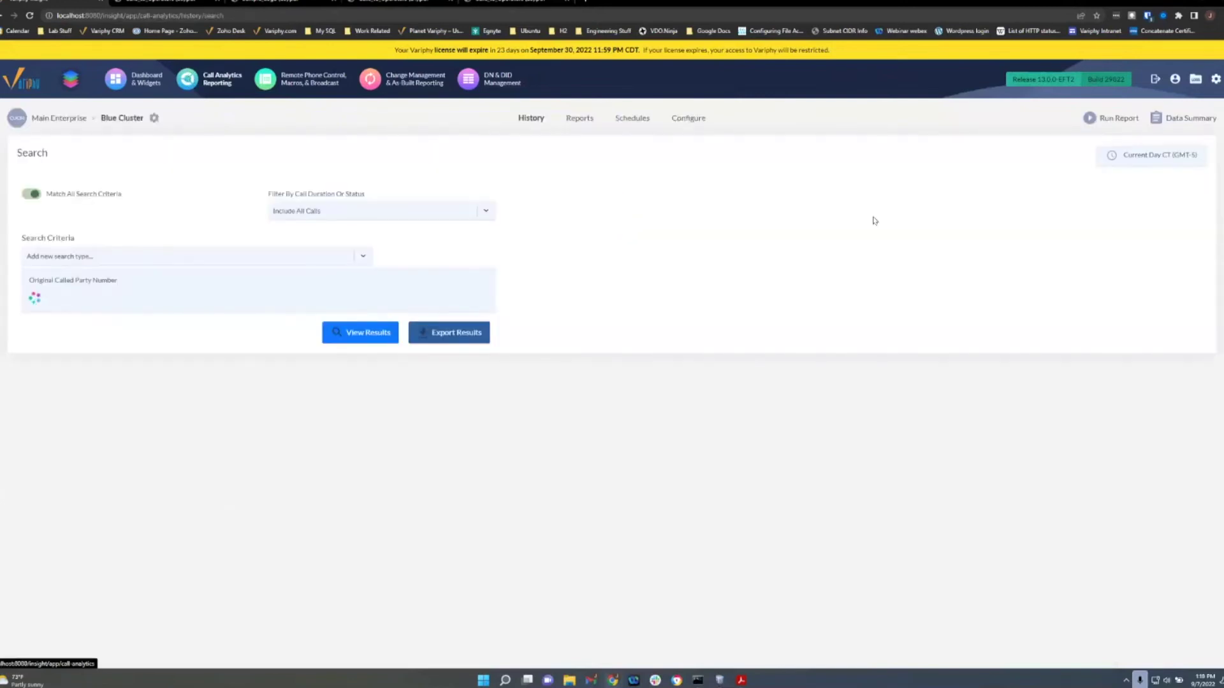
left_click(583, 119)
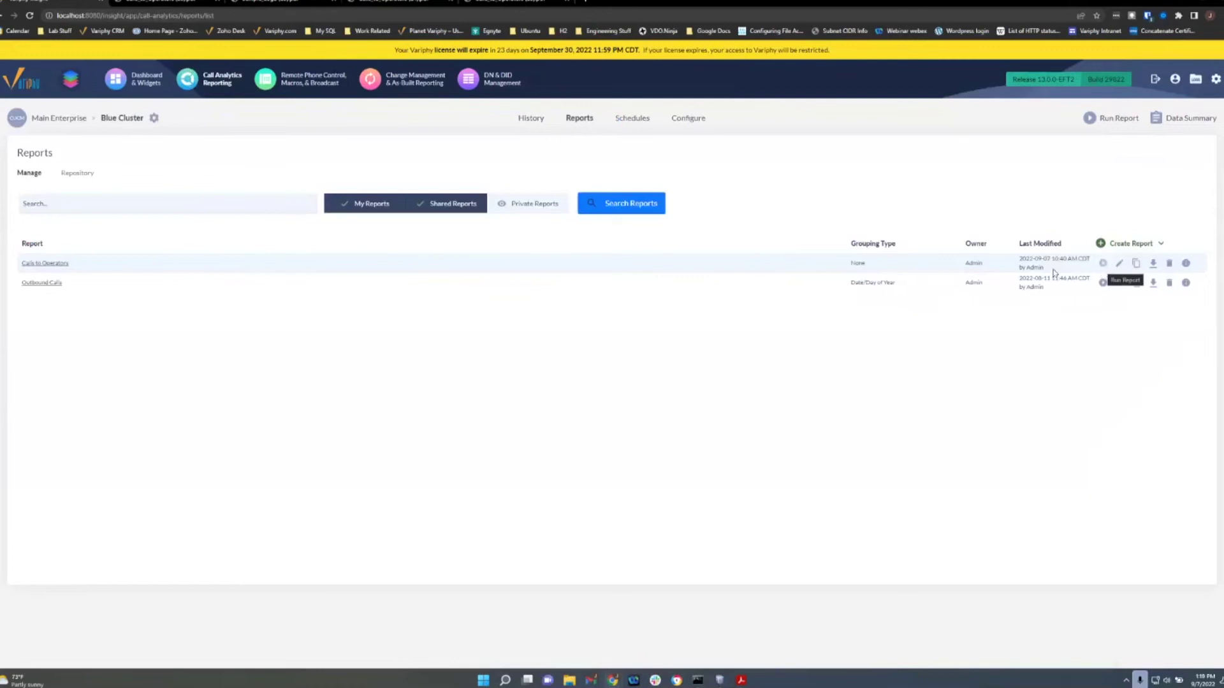
left_click(62, 266)
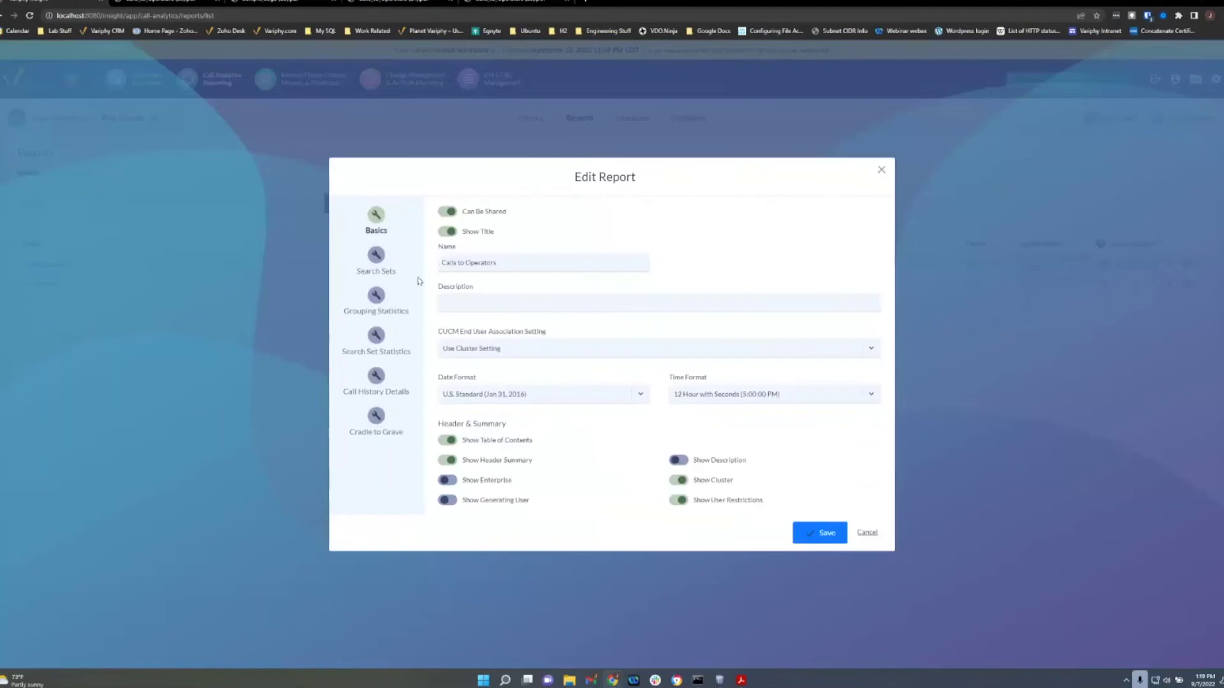
left_click(376, 262)
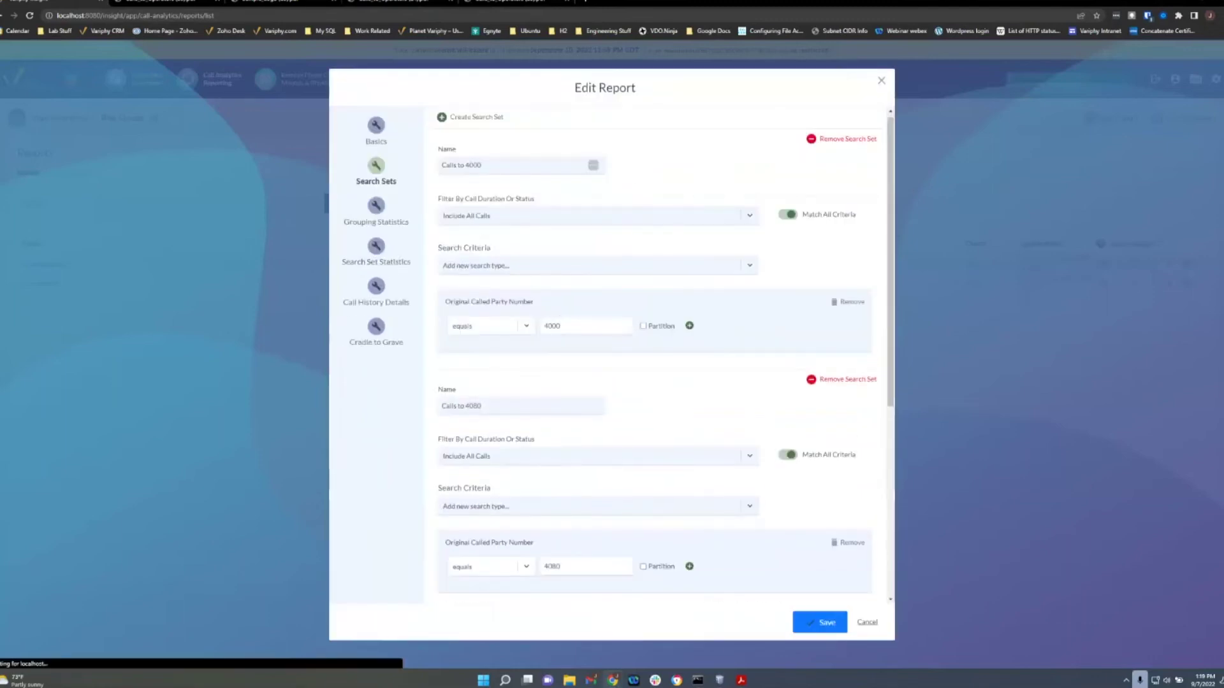
double_click(537, 330)
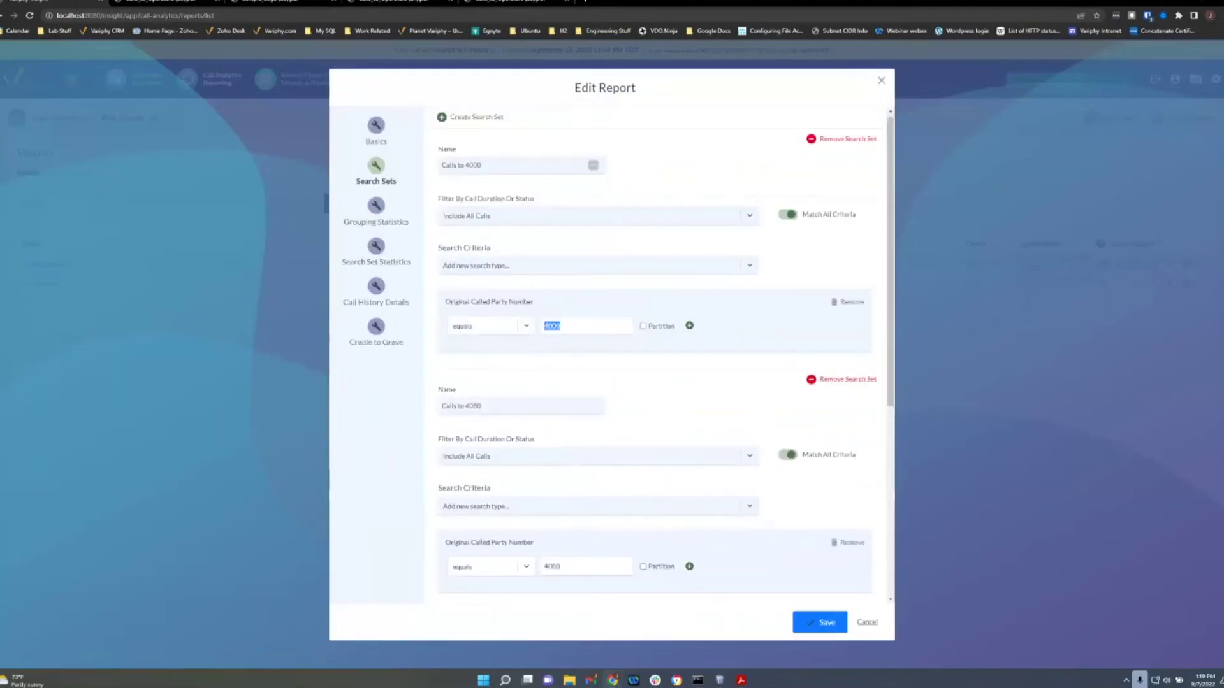
double_click(552, 567)
Review the report's call history detail columns and Cradle to Grave options, and close the report editor without saving.
left_click(375, 286)
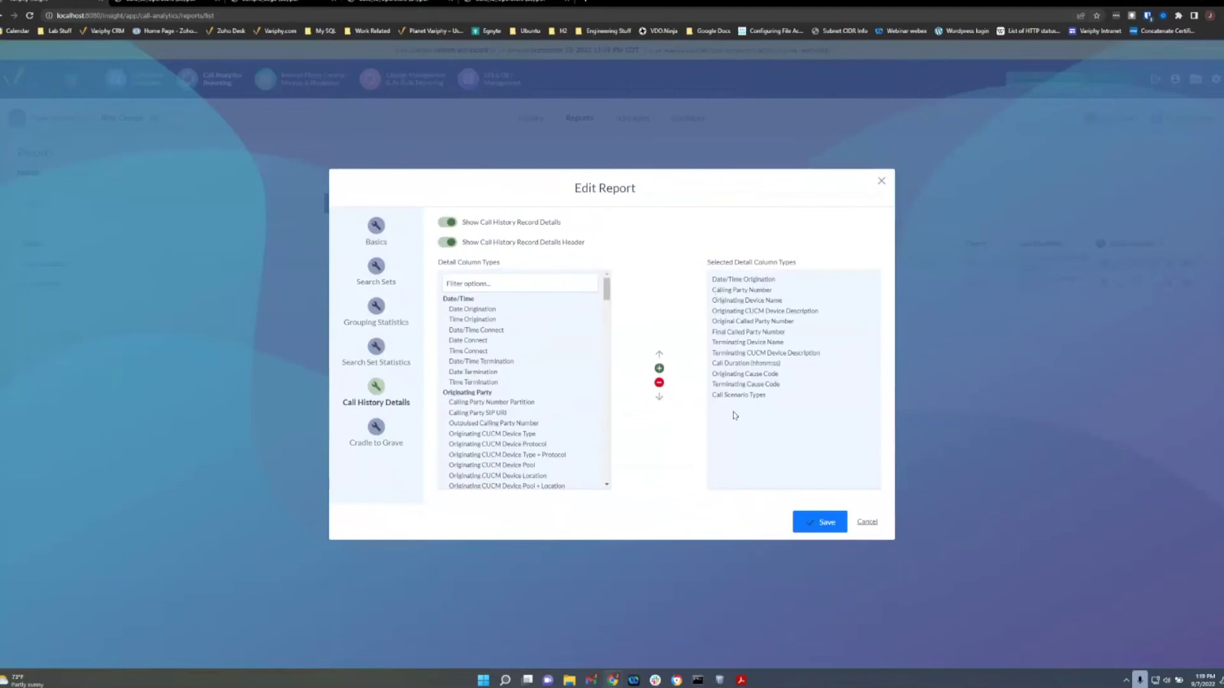
left_click(376, 431)
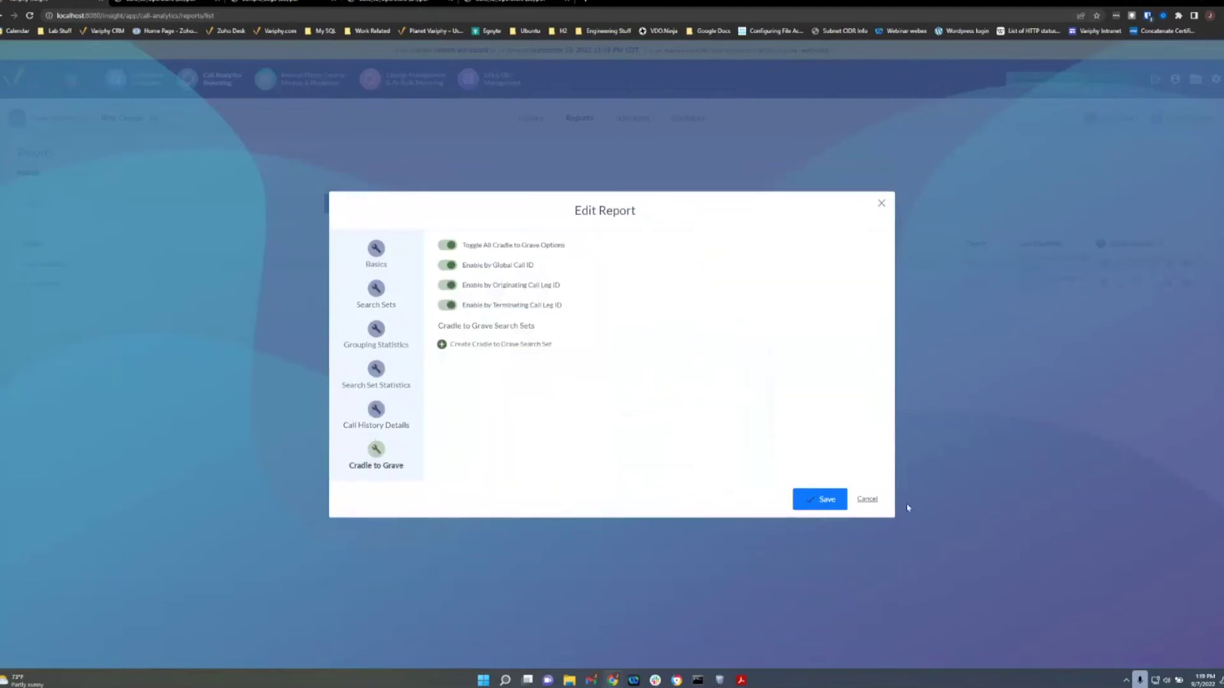
left_click(868, 500)
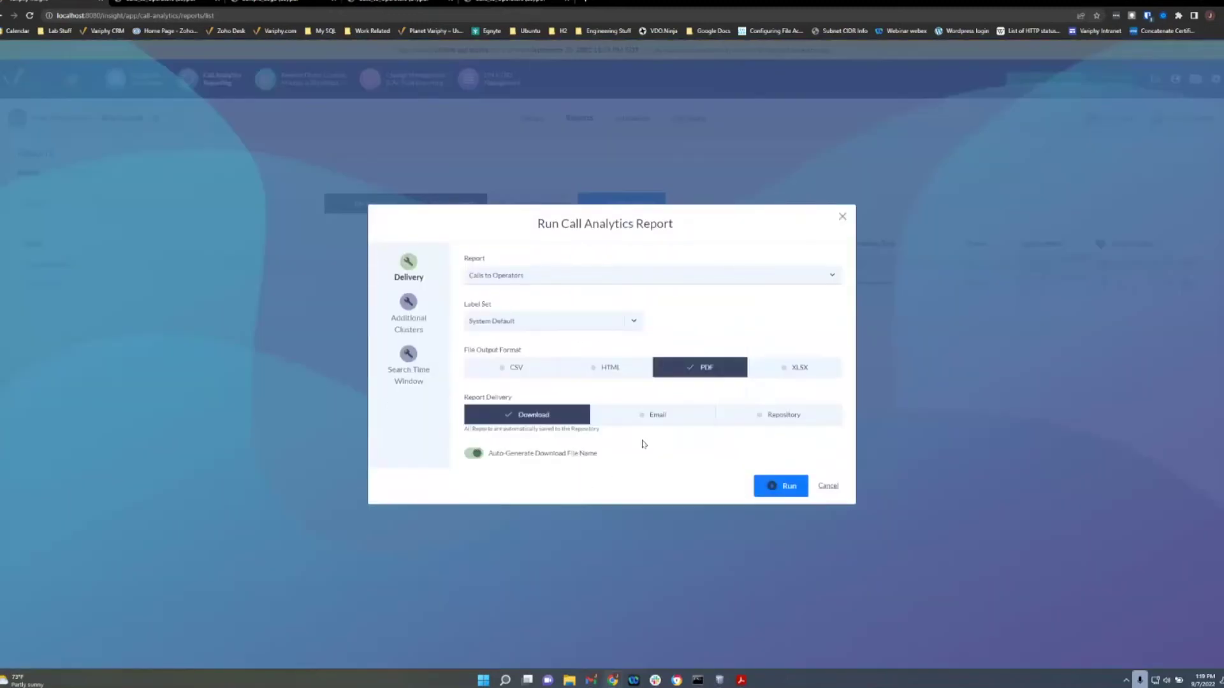
Set the Calls to Operators run's search time window to From Specific Date/Time To Specific Date/Time Only.
left_click(415, 354)
left_click(548, 310)
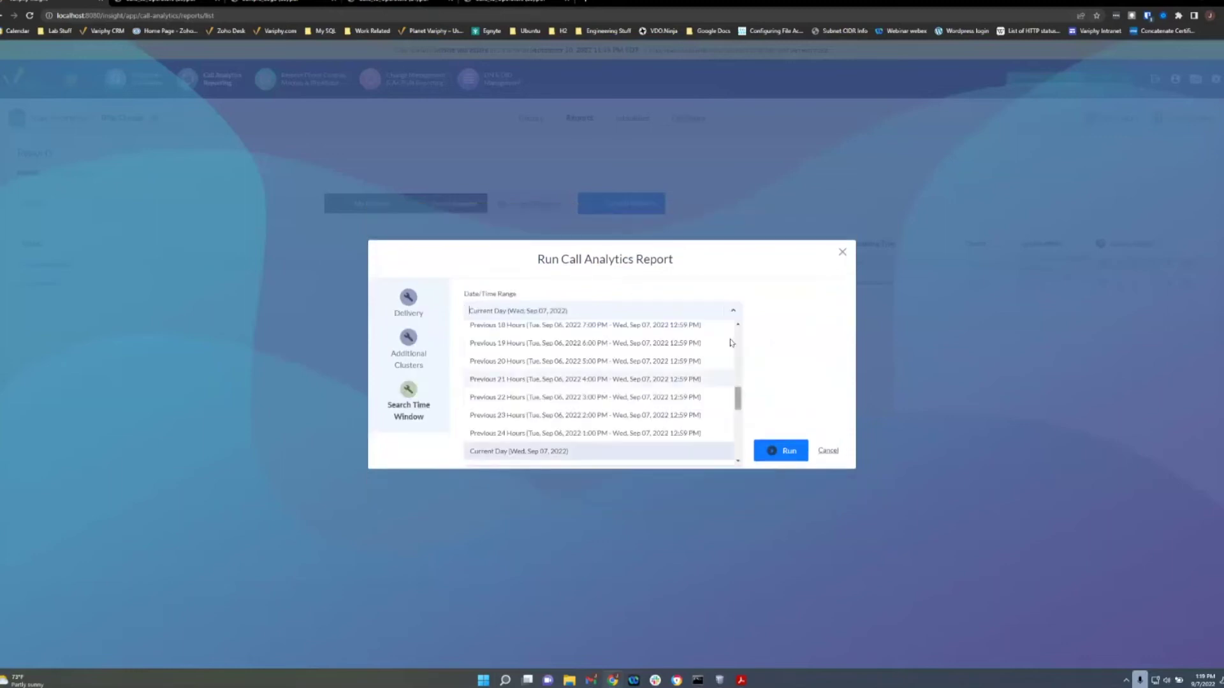
scroll(733, 343, "up", 10)
left_click(609, 329)
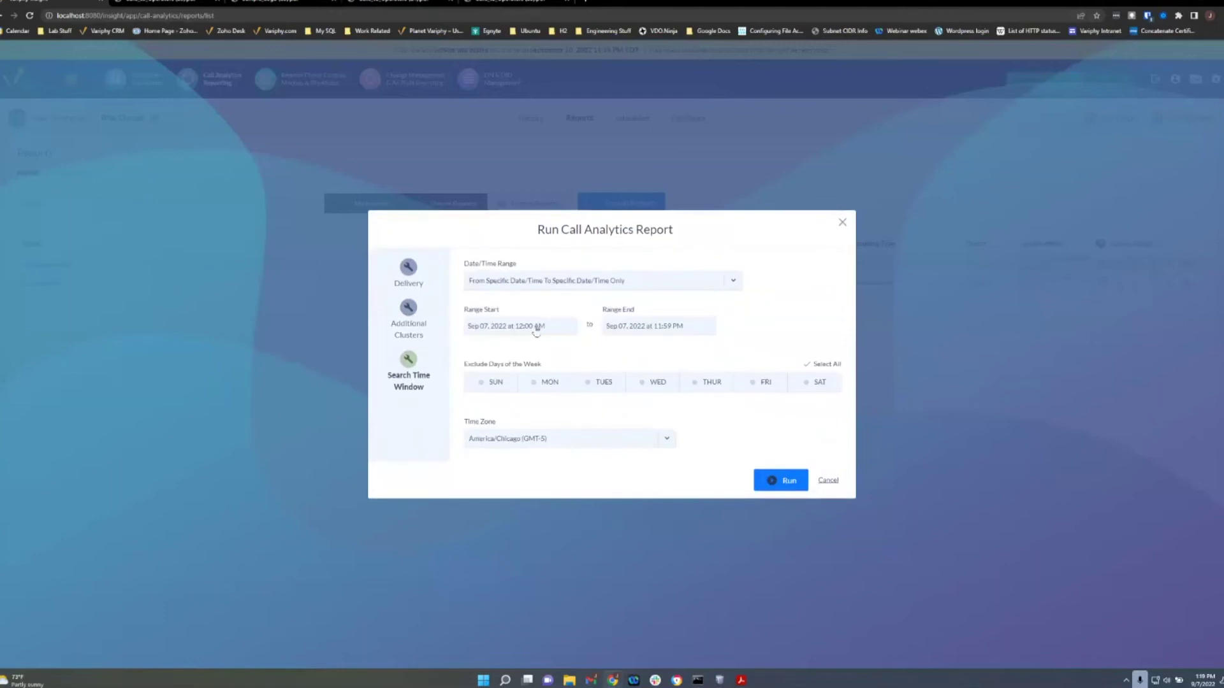
Set the report's date range from Aug 01, 2022 at 12:00 AM to Aug 01, 2022 at 11:59 PM.
left_click(537, 327)
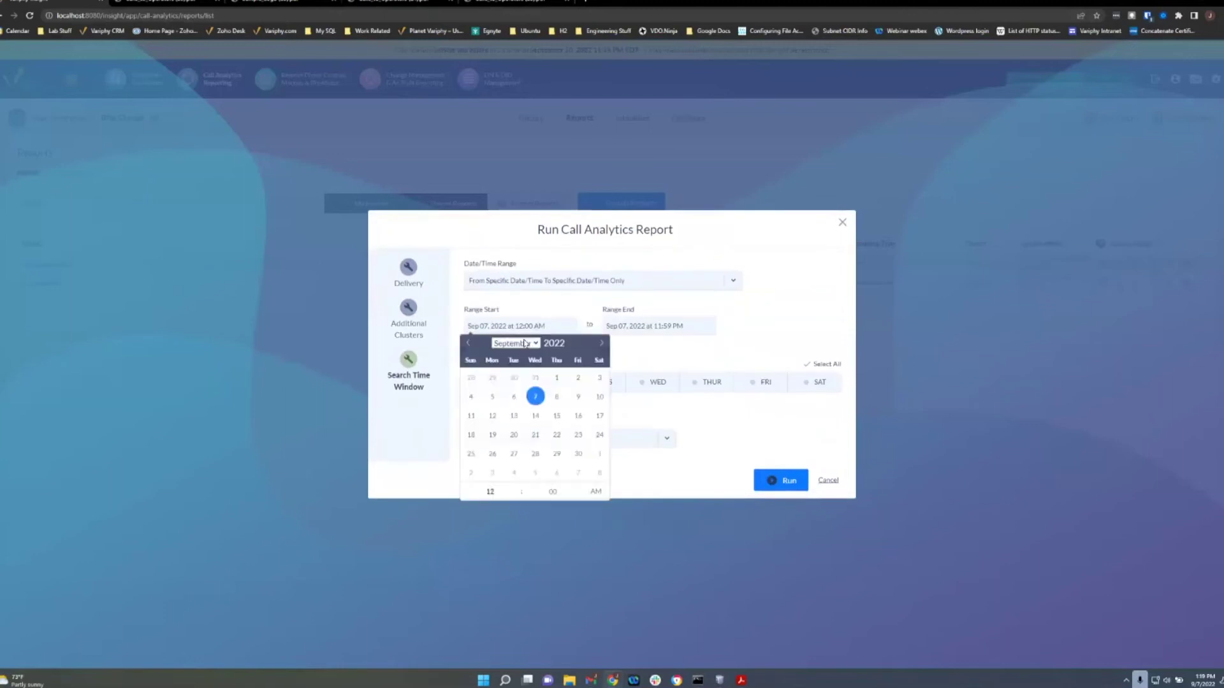
left_click(469, 345)
left_click(496, 378)
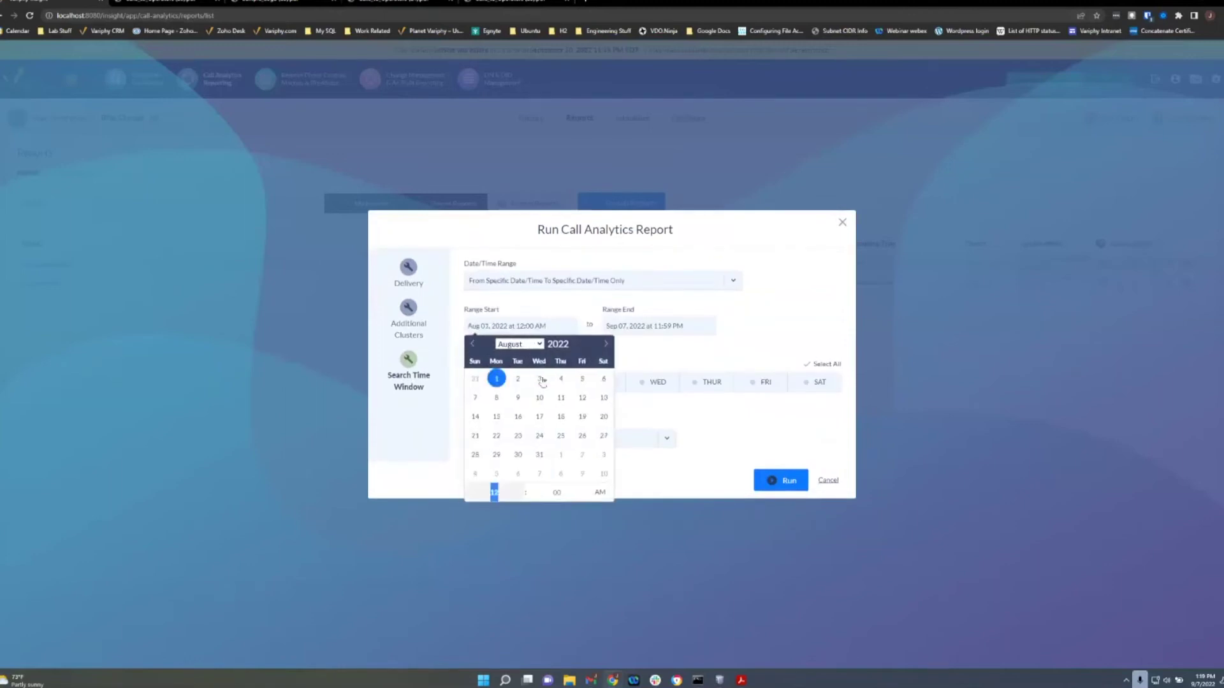
left_click(646, 327)
left_click(606, 346)
left_click(631, 380)
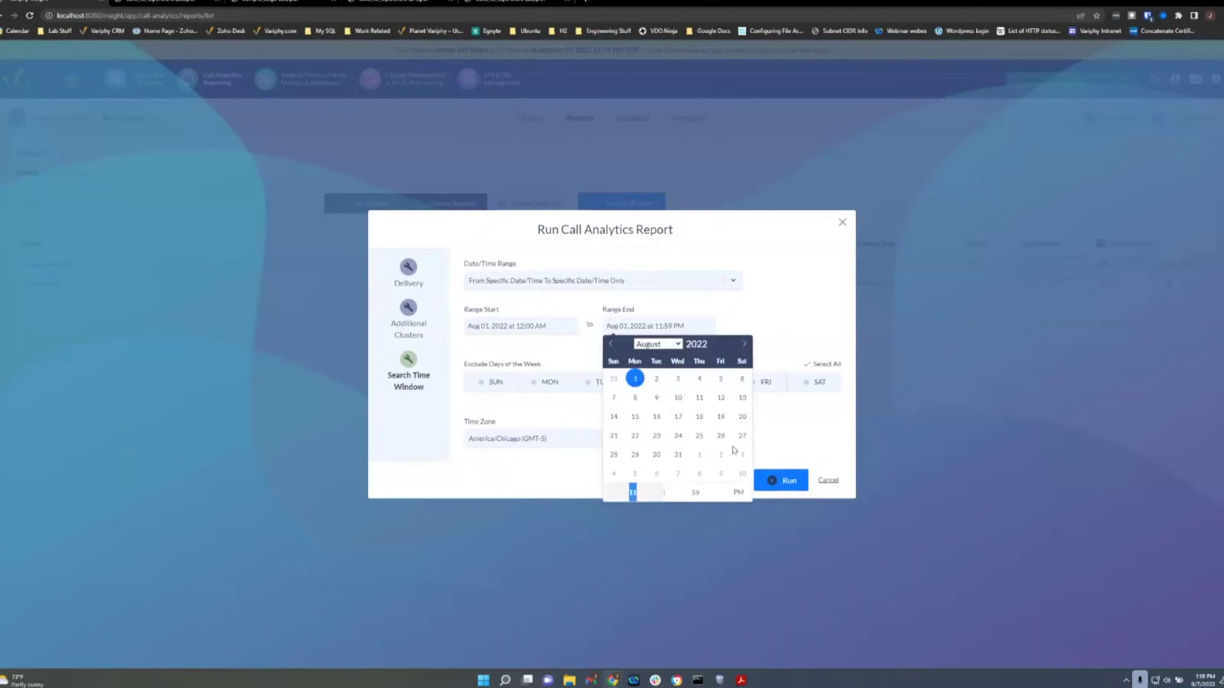
Run the Calls to Operators report with the chosen date range and open the downloaded PDF.
left_click(788, 484)
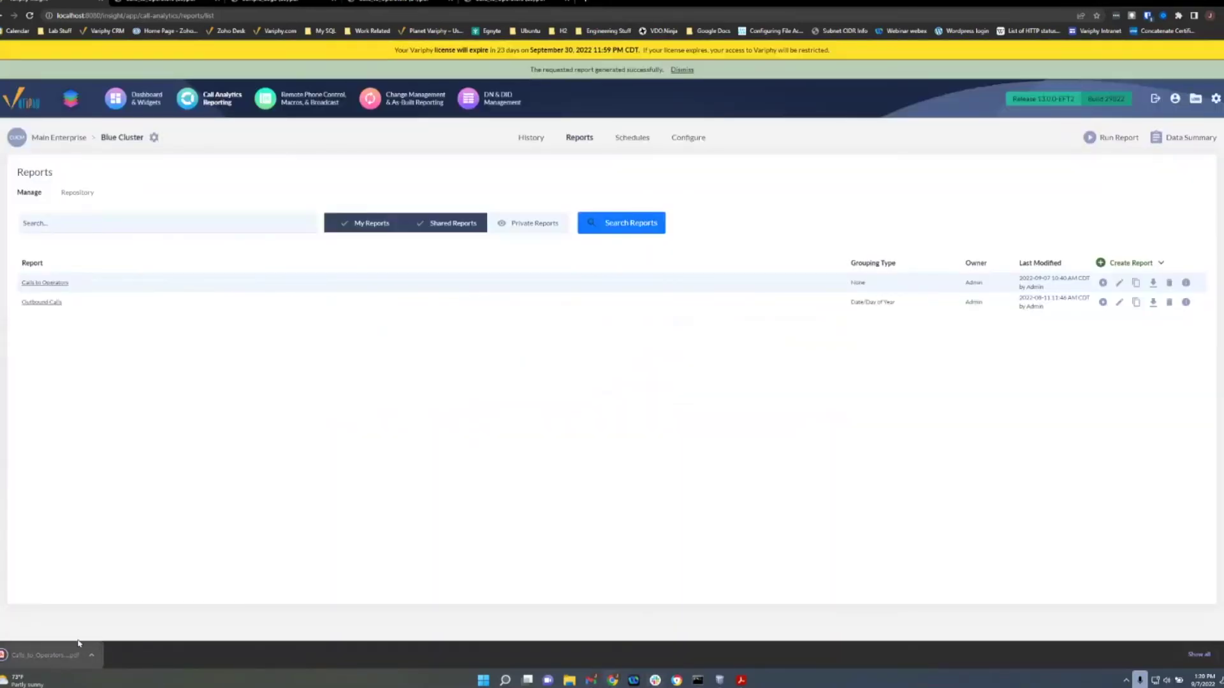
left_click(64, 654)
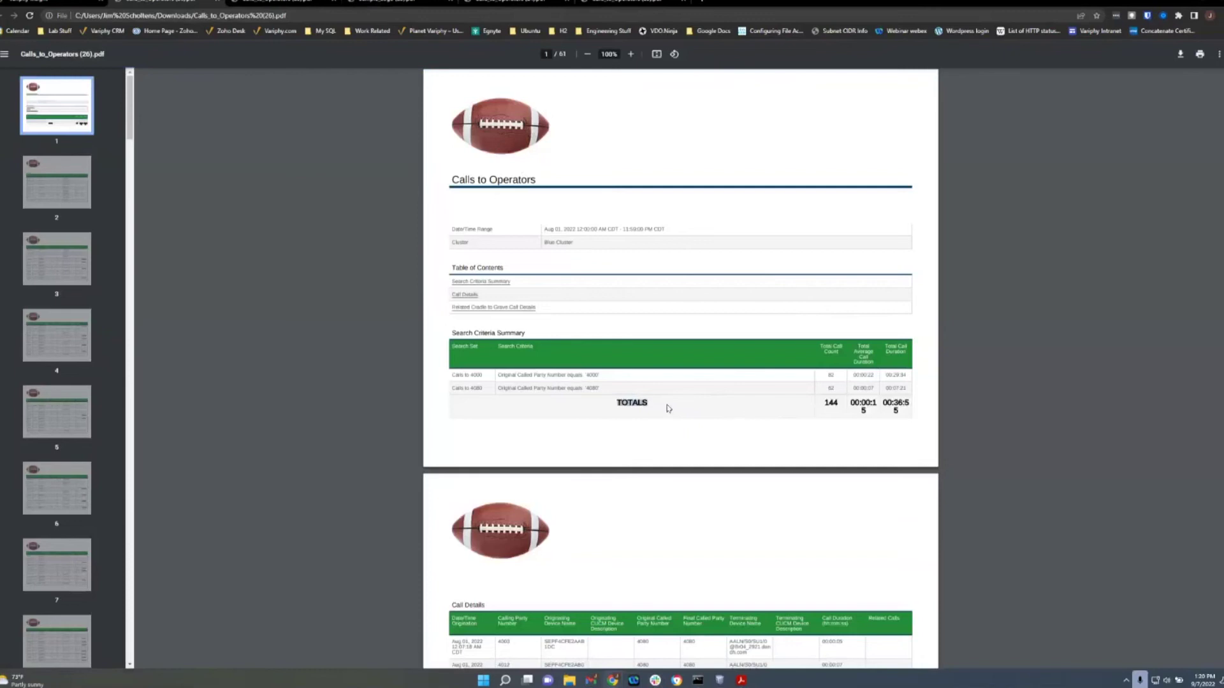
Review the PDF's Search Criteria Summary and Call Details, and follow a Related Calls link to its Cradle to Grave call sequence.
scroll(696, 409, "down", 3)
scroll(696, 409, "down", 5)
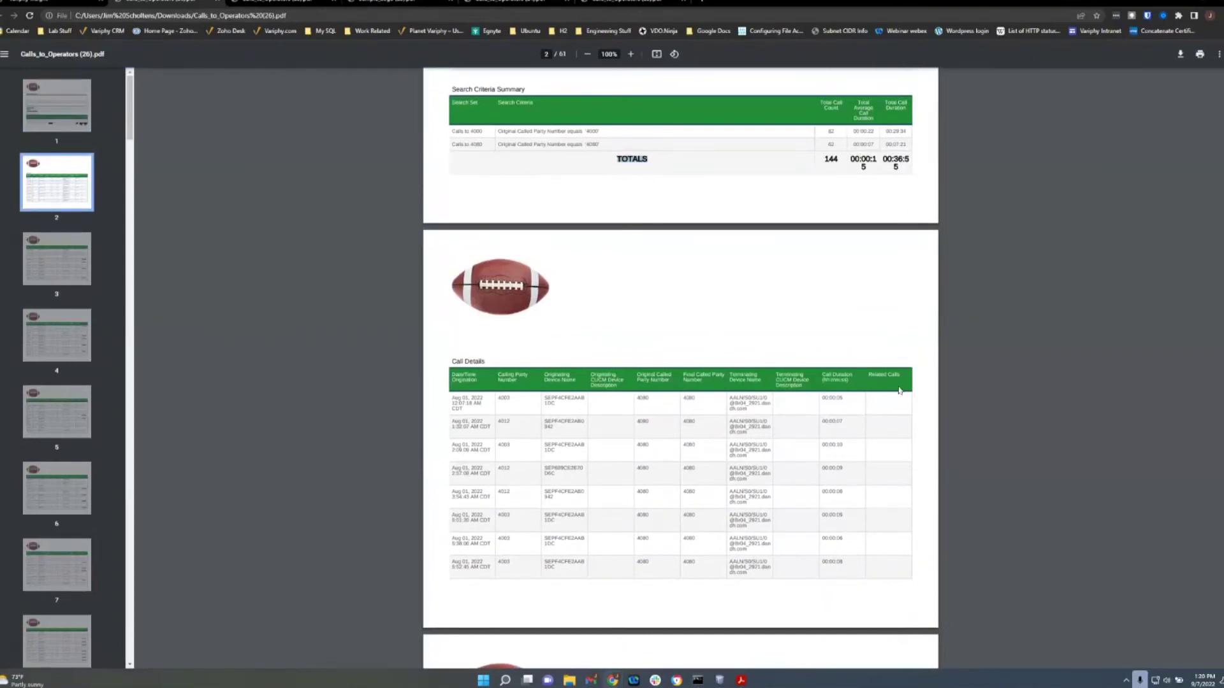
scroll(874, 400, "down", 5)
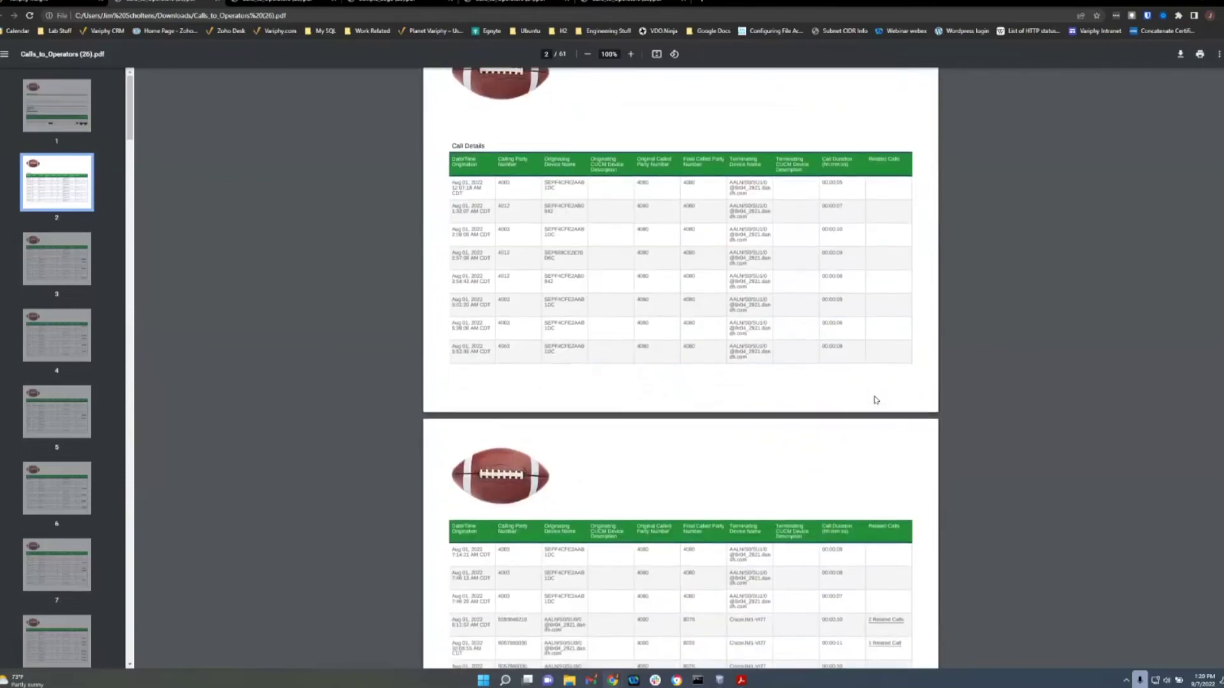
scroll(863, 397, "down", 2)
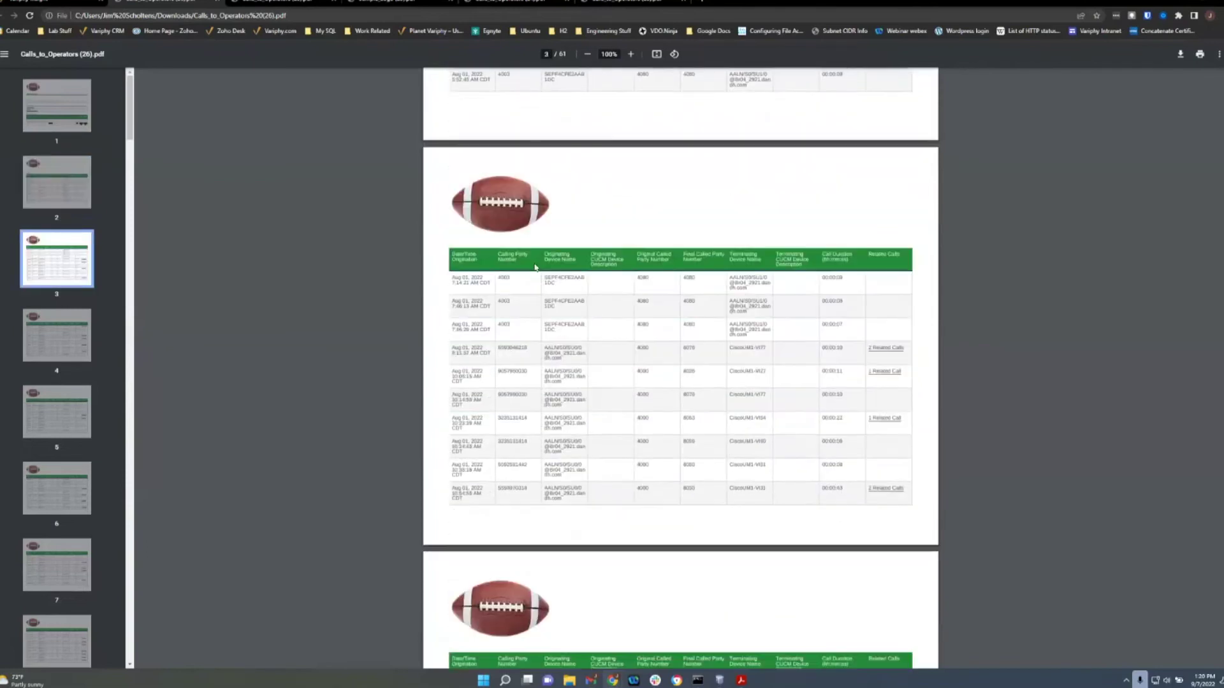
left_click(873, 348)
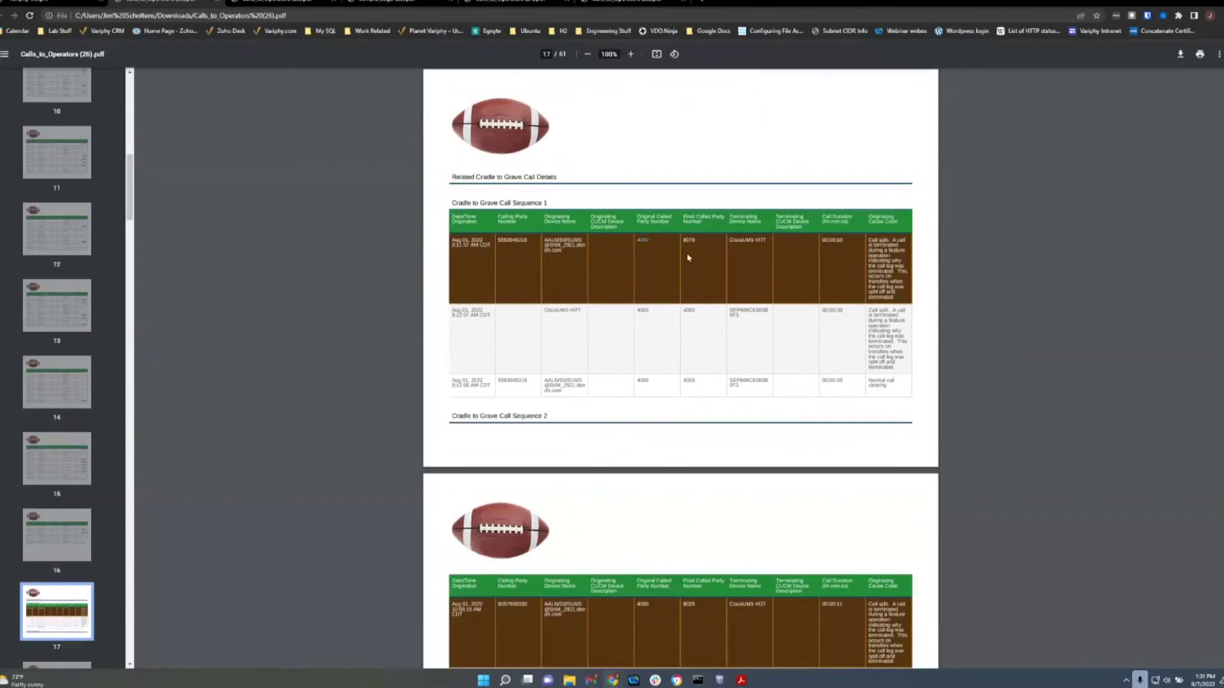
Return to Variphy and run the Calls to Operators report with HTML output for Aug 01, 2022.
left_click(74, 3)
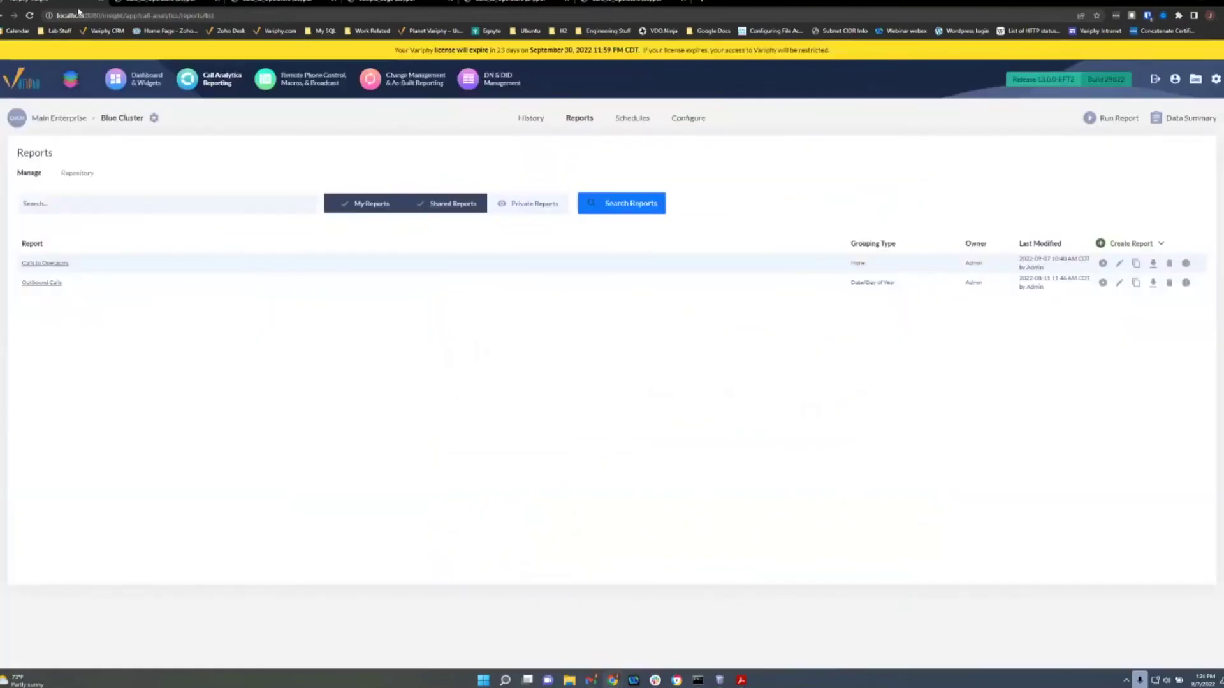
left_click(1103, 263)
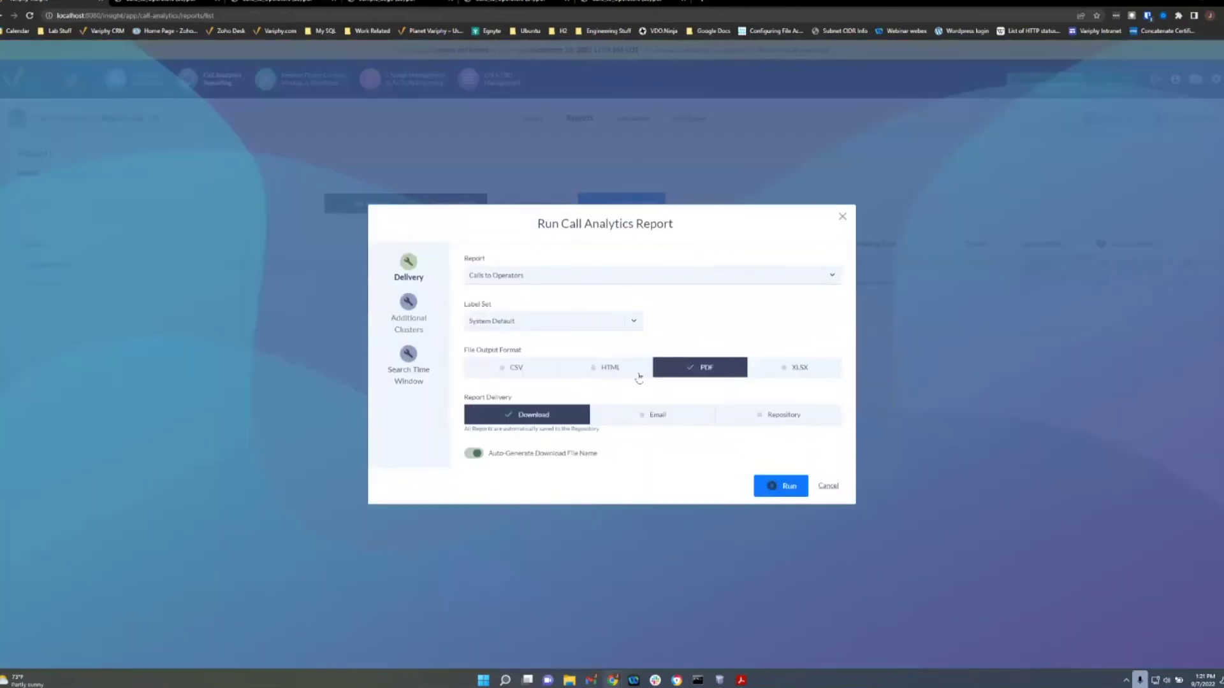
left_click(408, 357)
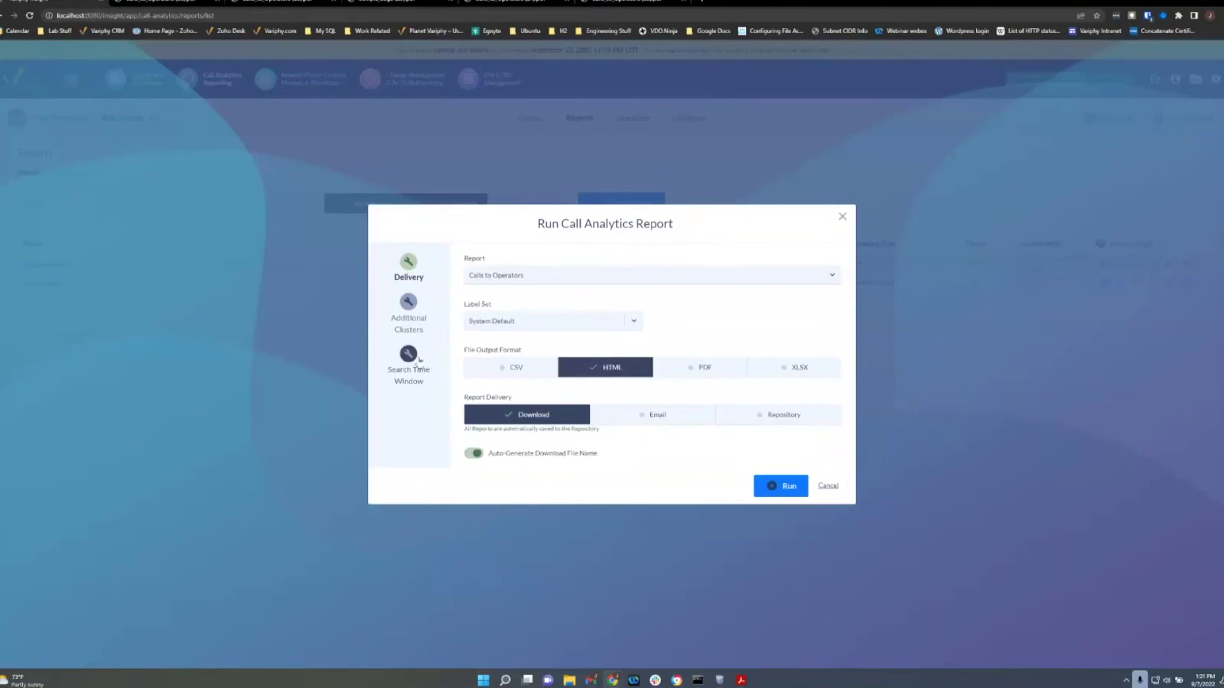
left_click(768, 478)
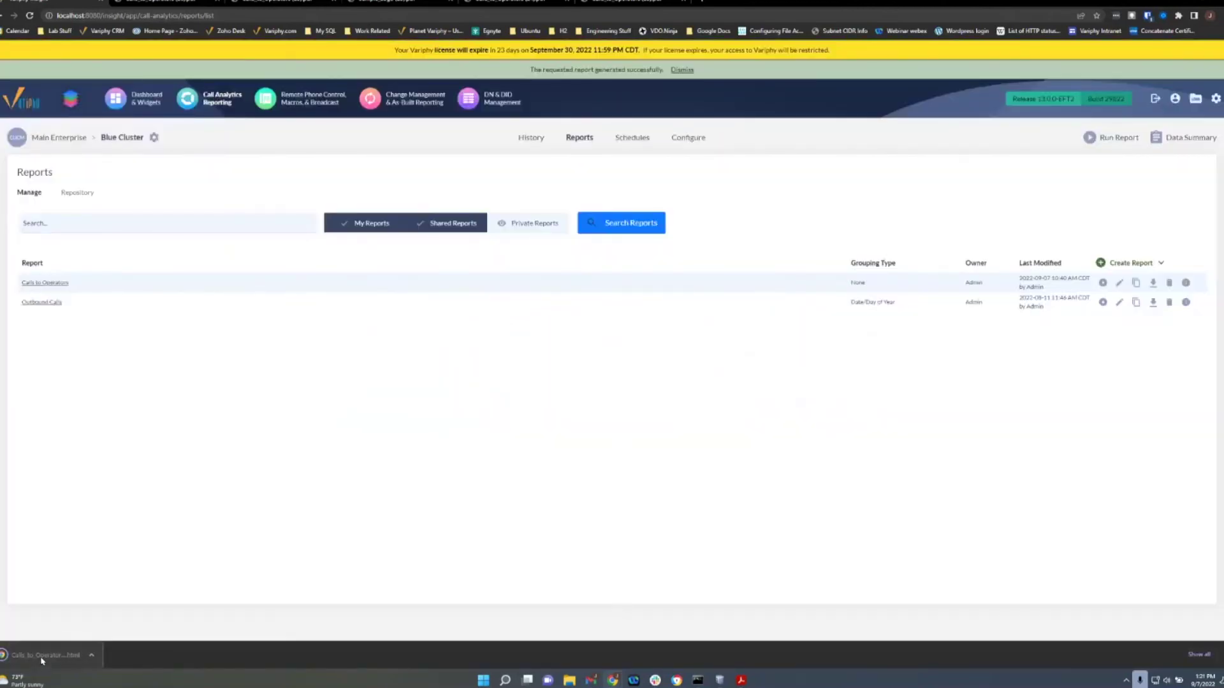
Open the downloaded HTML report and examine the Cradle to Grave call sequences through a Related Calls link.
left_click(41, 656)
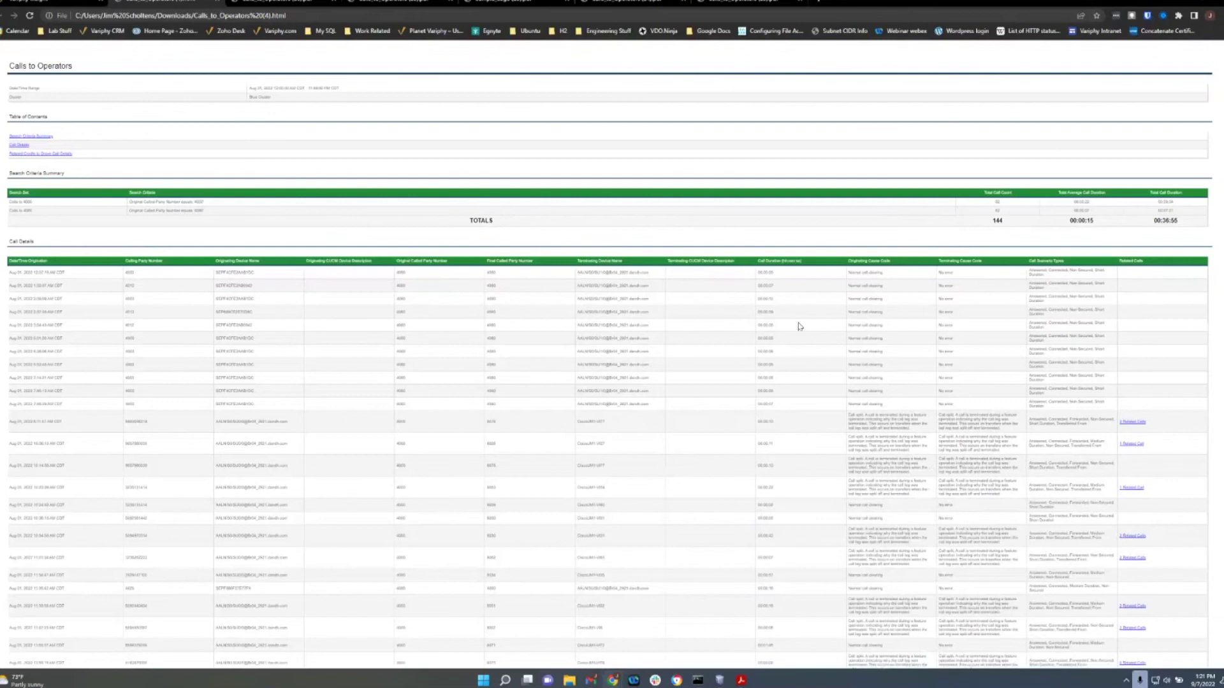
left_click(1134, 424)
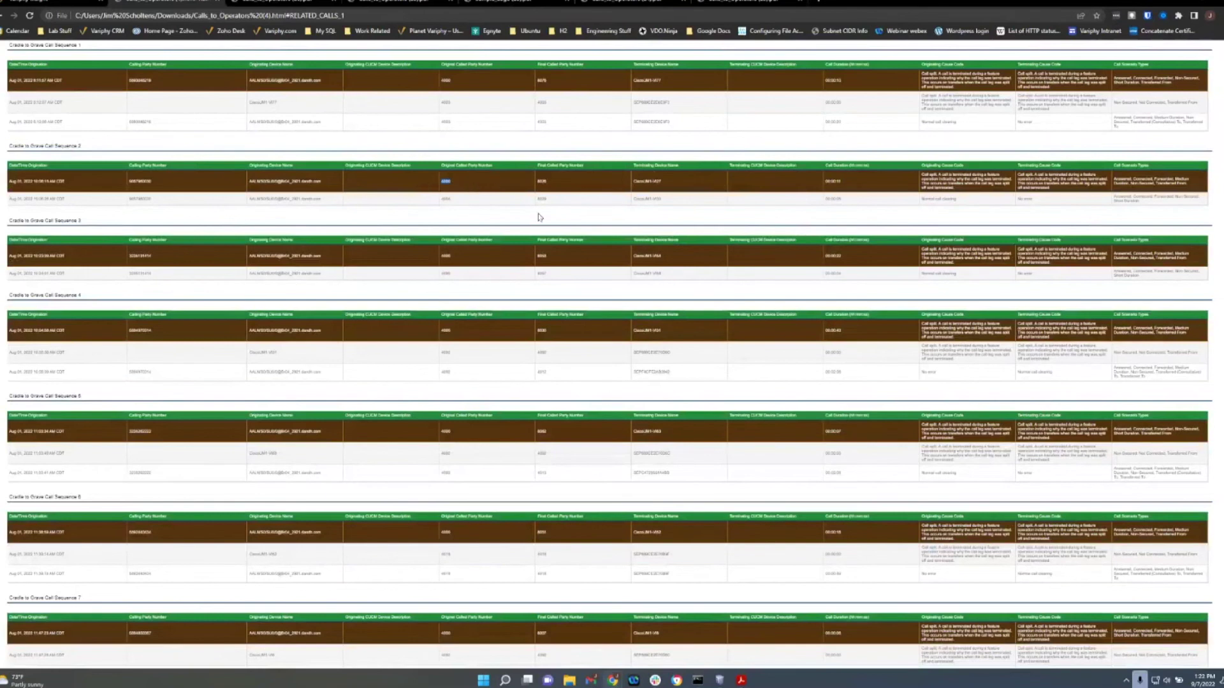
scroll(564, 207, "up", 3)
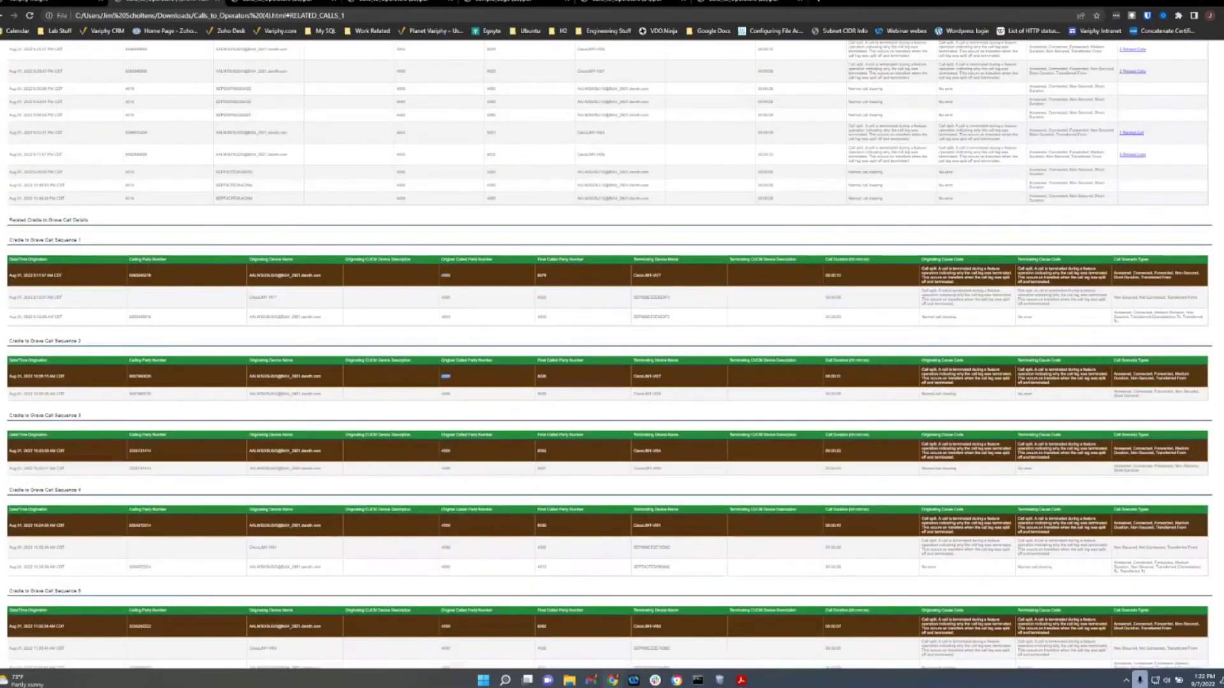
Export Variphy's report styles and settings to a JSON file, examine its contents in Notepad, and close it.
left_click(67, 3)
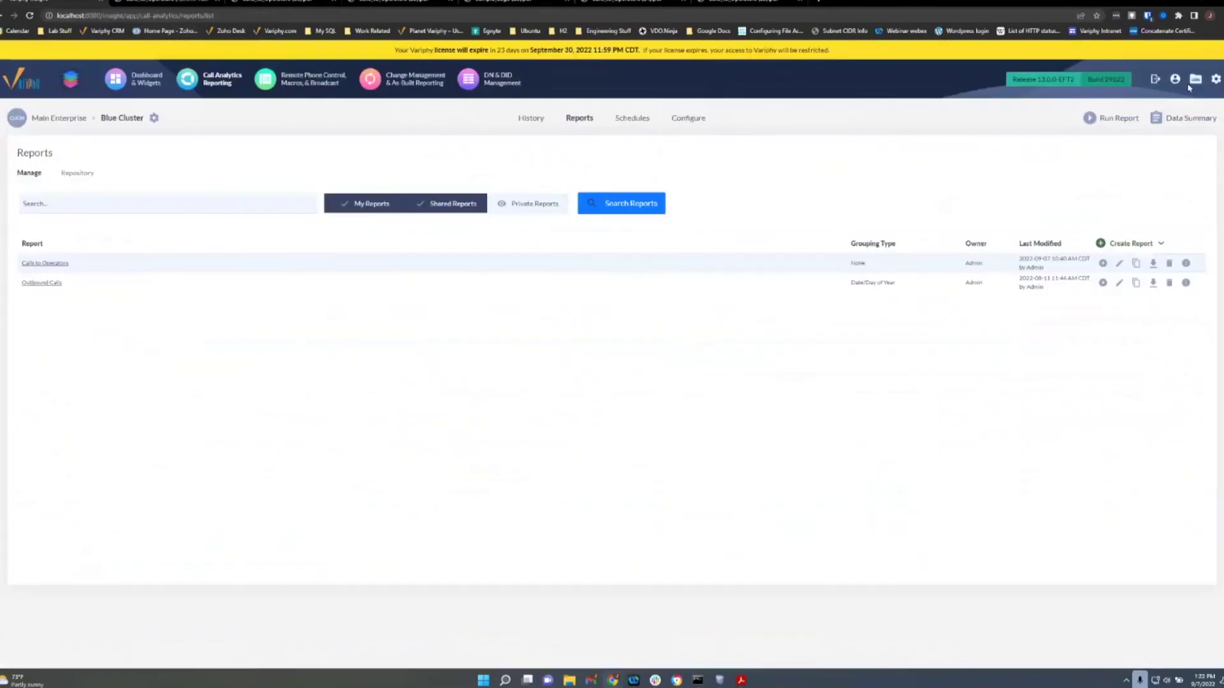
mouse_move(1215, 85)
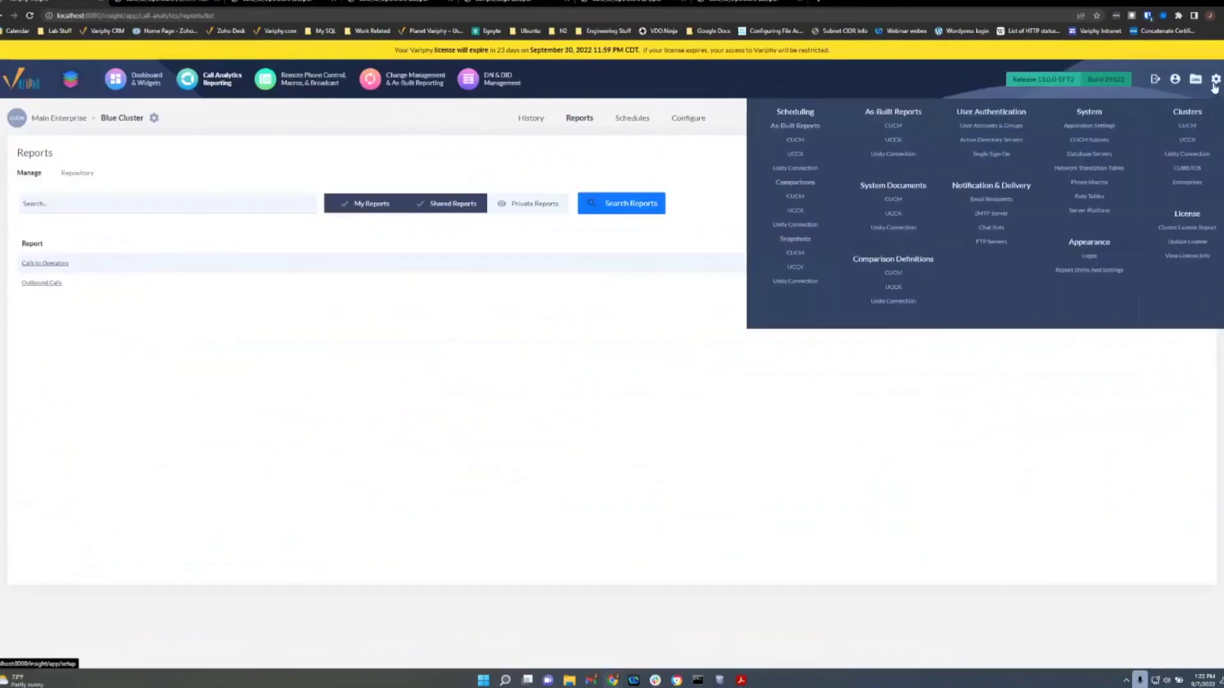
left_click(1086, 271)
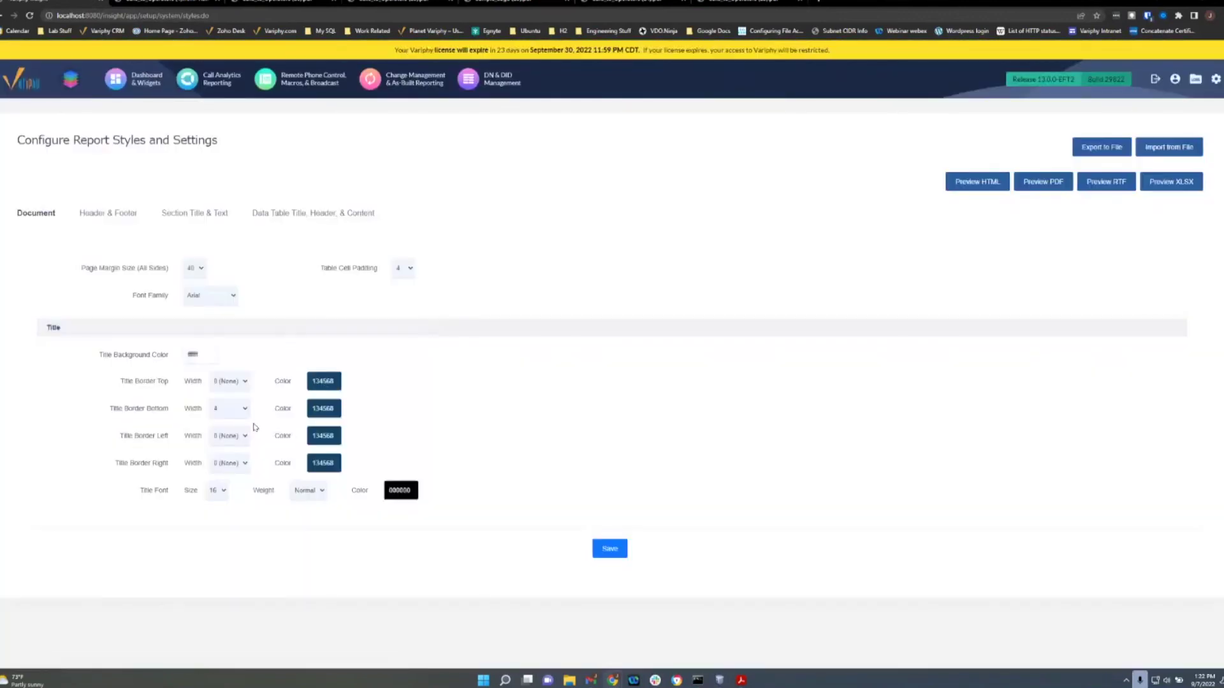
left_click(1106, 151)
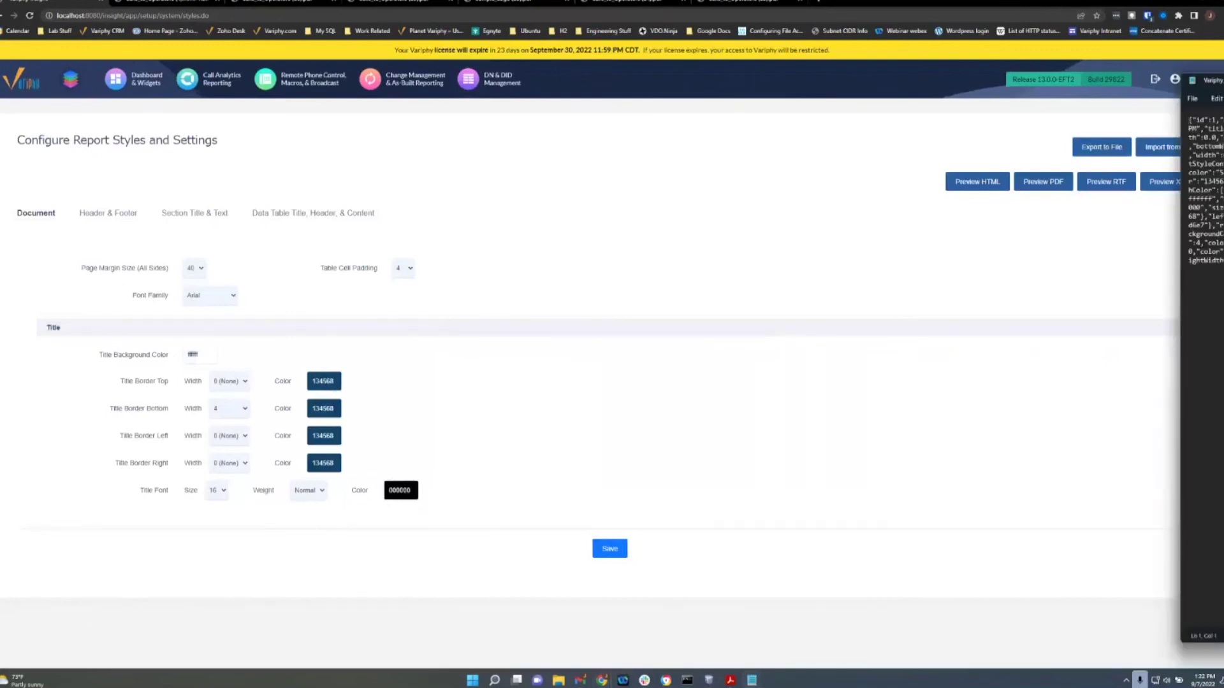
left_click_drag(1205, 80, 204, 76)
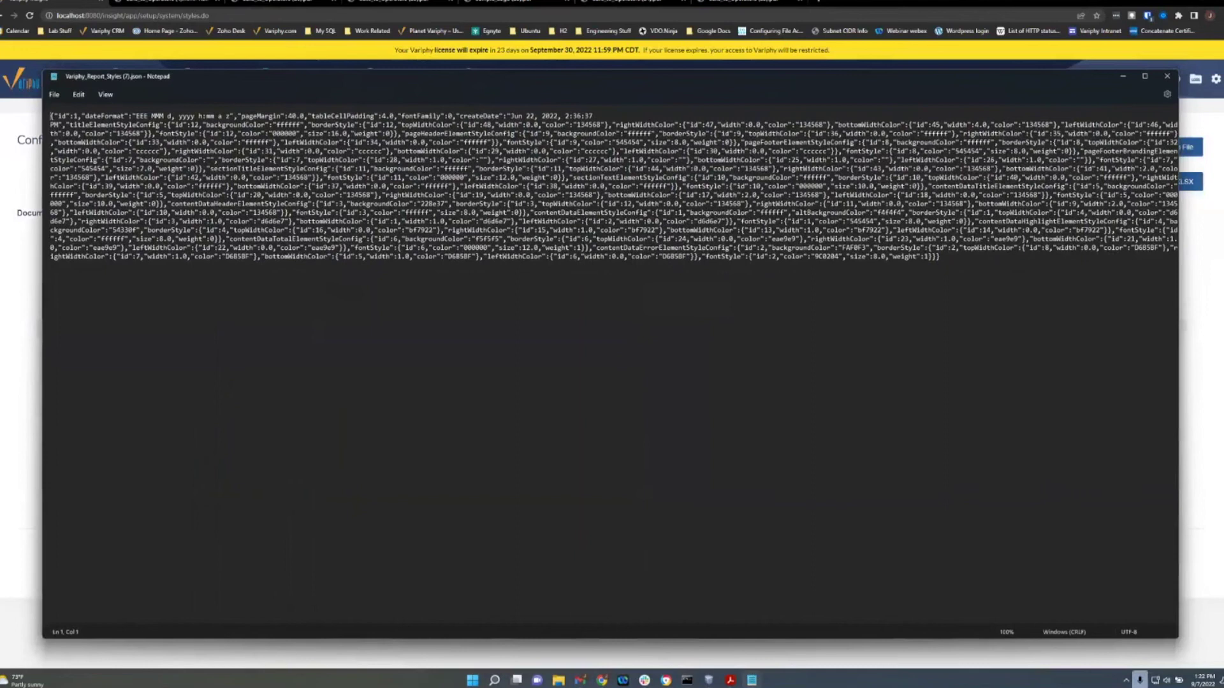
left_click(1167, 79)
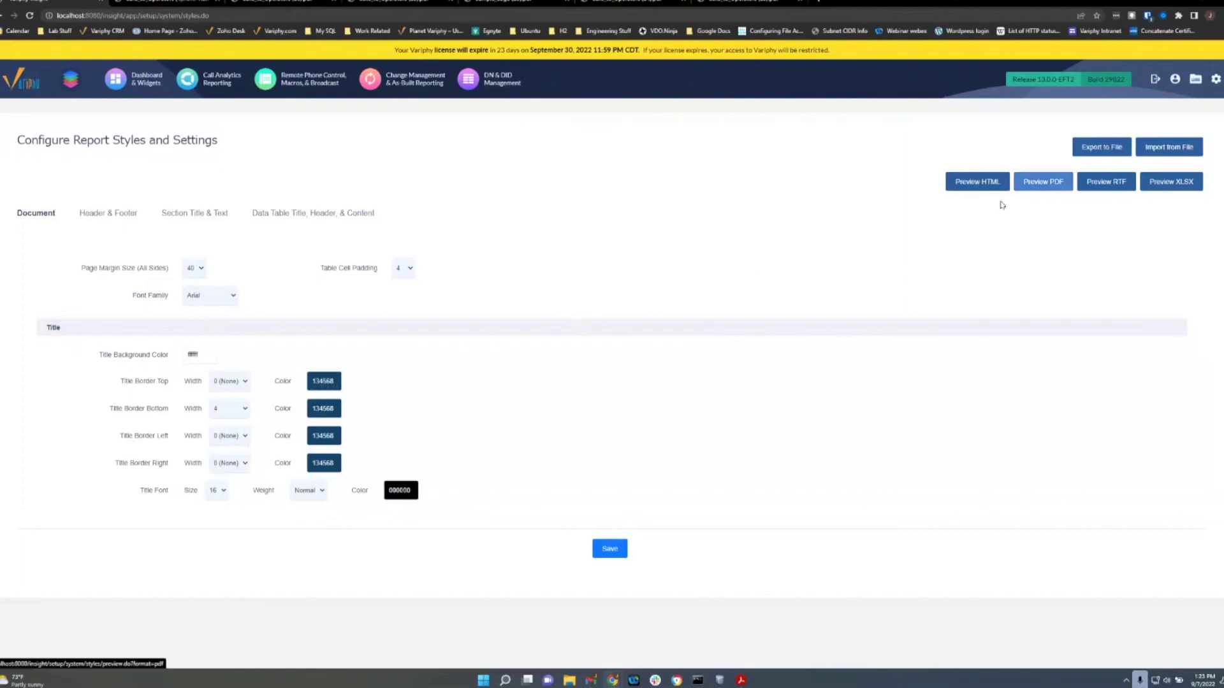
Examine the color picker for the title's top border and close it without choosing a color.
left_click(329, 384)
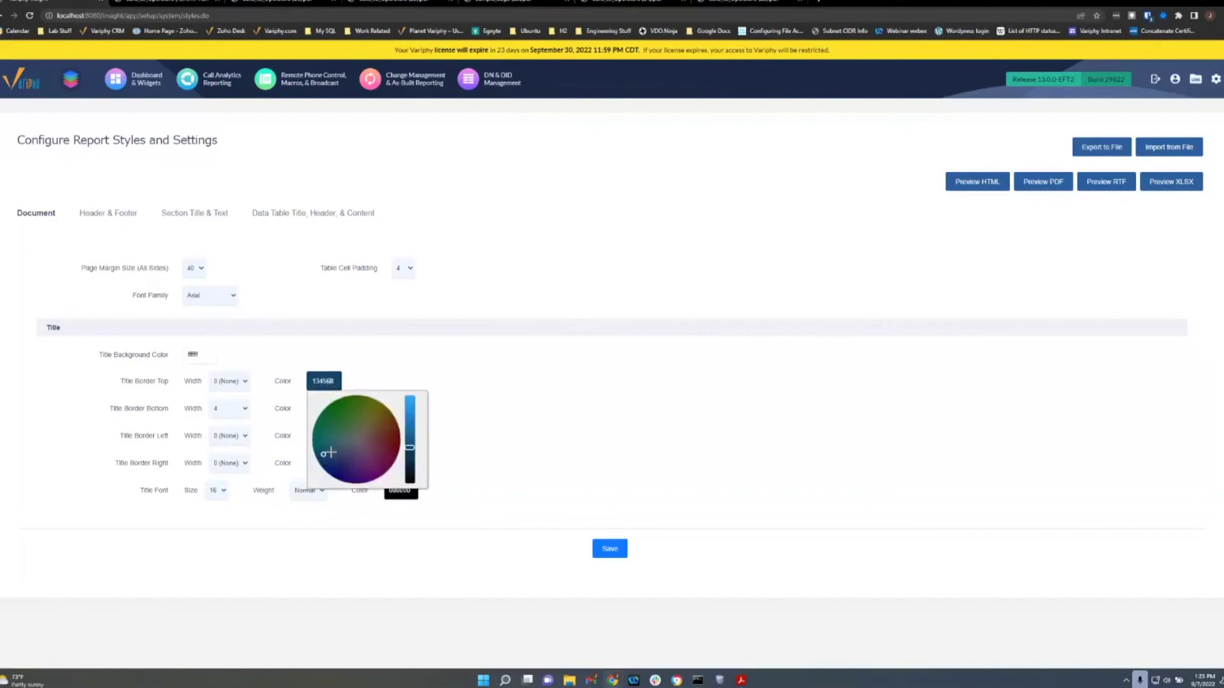
left_click(466, 361)
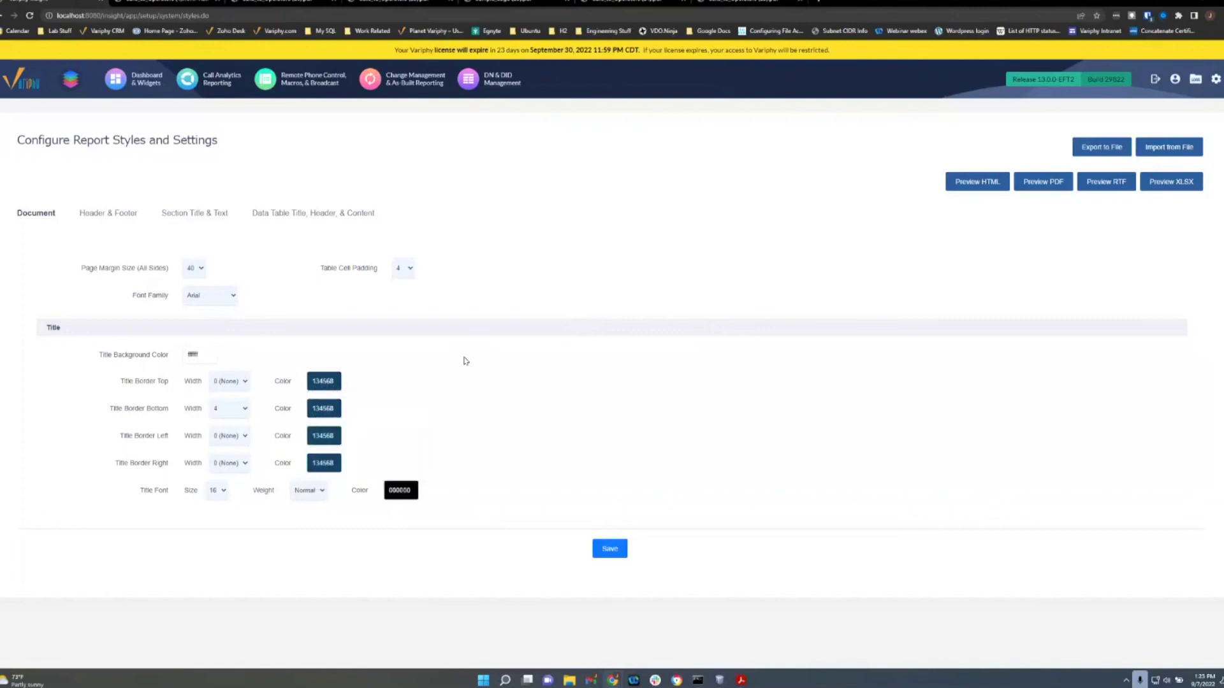